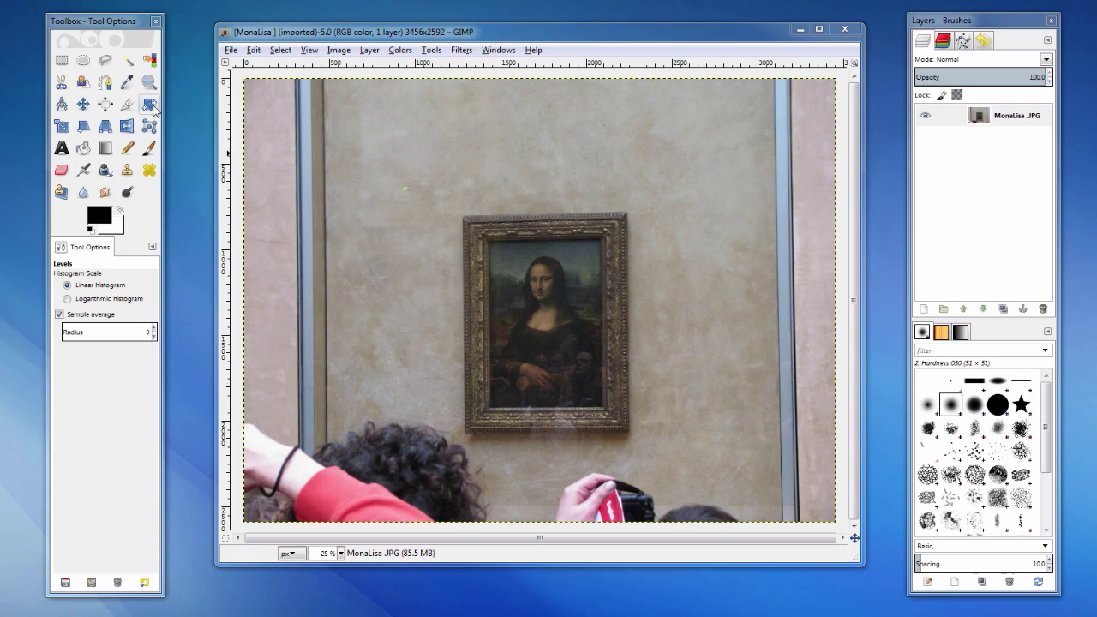
- Rotate the Mona Lisa photo by about 1.27°, then correct it back by about -0.28°
click(151, 106)
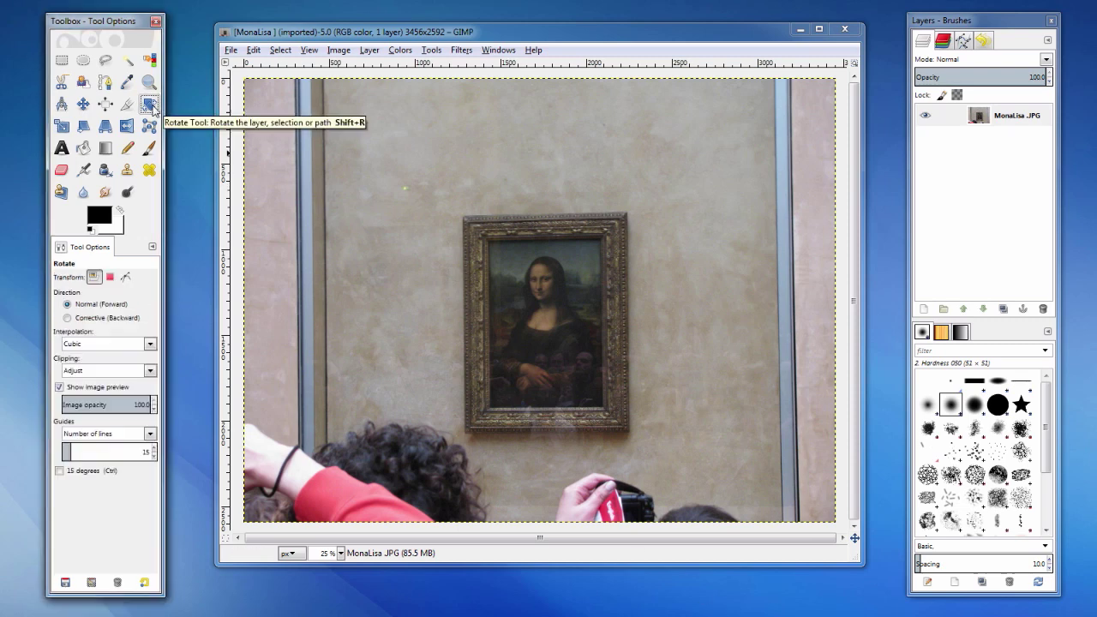
click(304, 135)
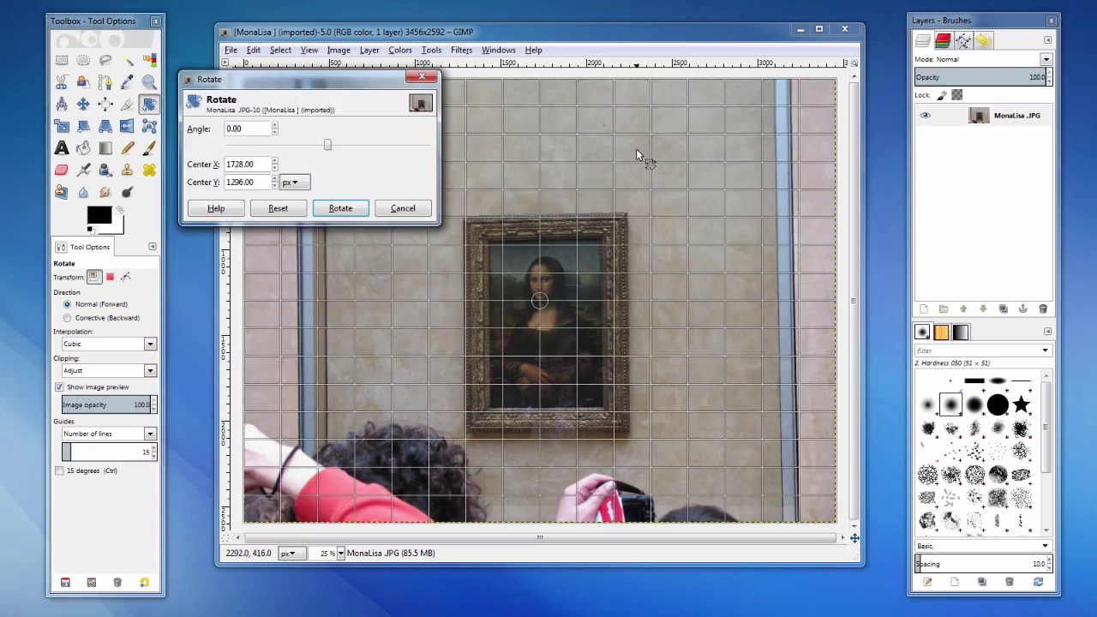
drag(635, 149, 641, 154)
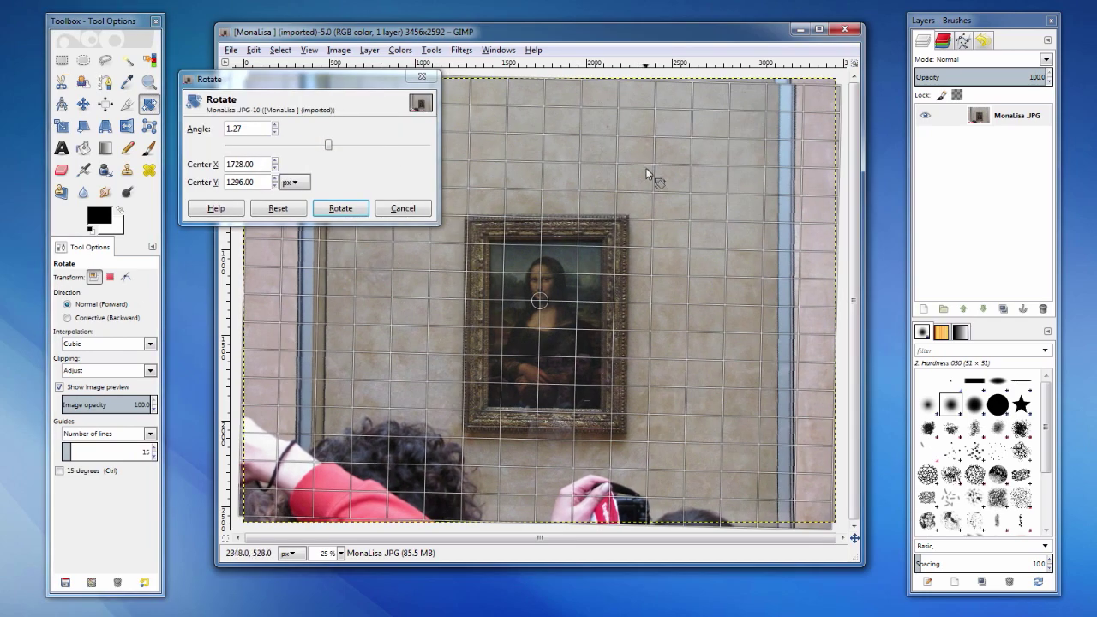
click(358, 209)
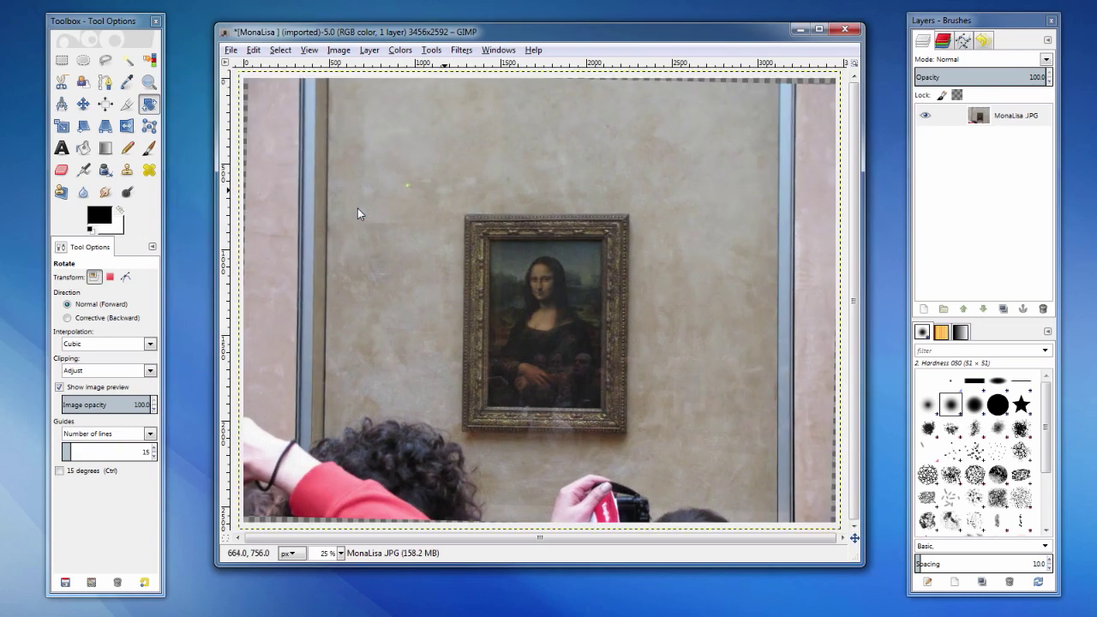
click(357, 208)
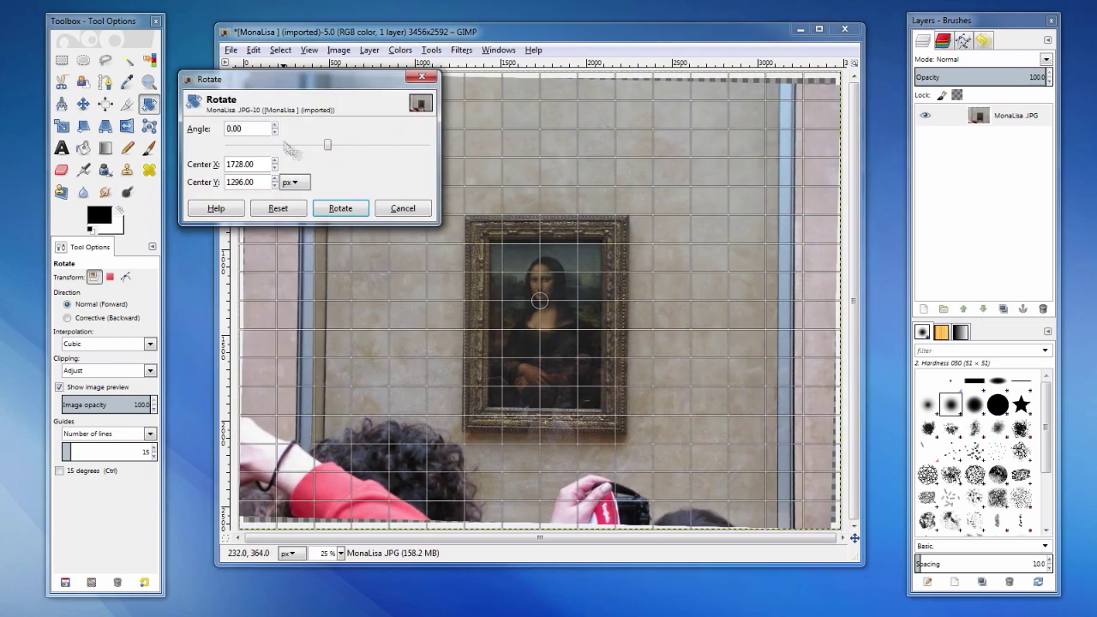
drag(679, 156, 688, 166)
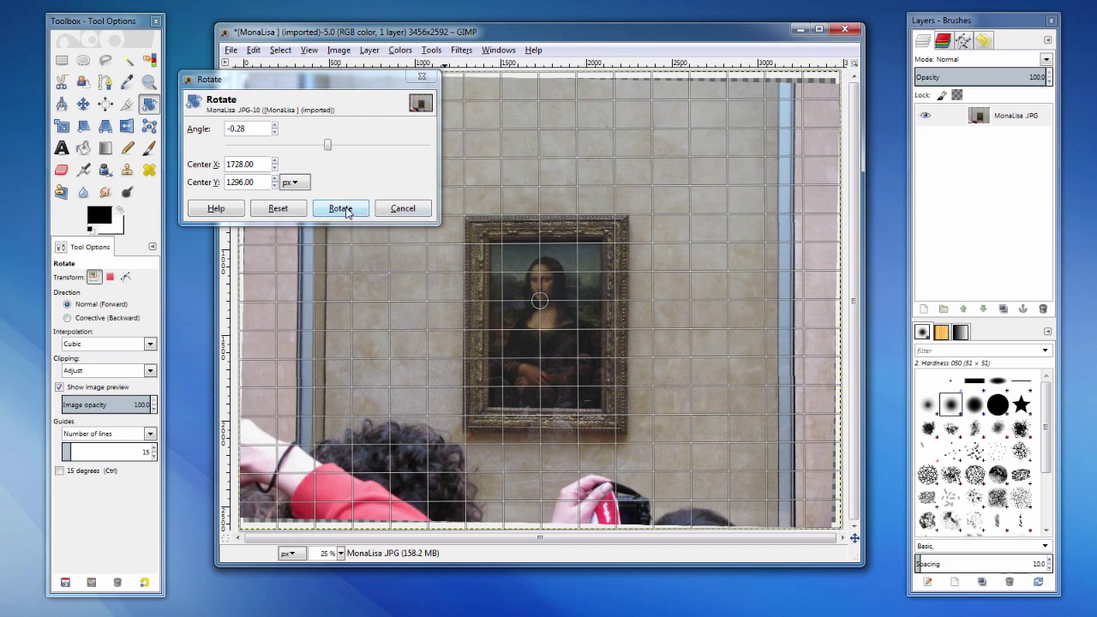
click(340, 208)
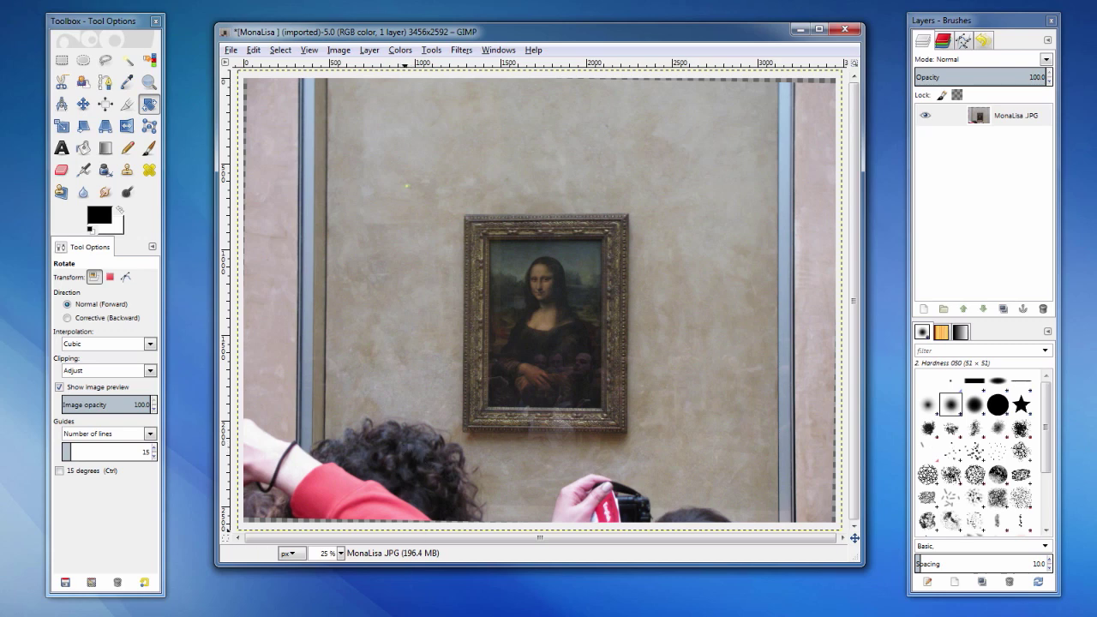
- Crop the photo to 1356×1684 around the framed Mona Lisa, tightening each edge and corner
click(128, 105)
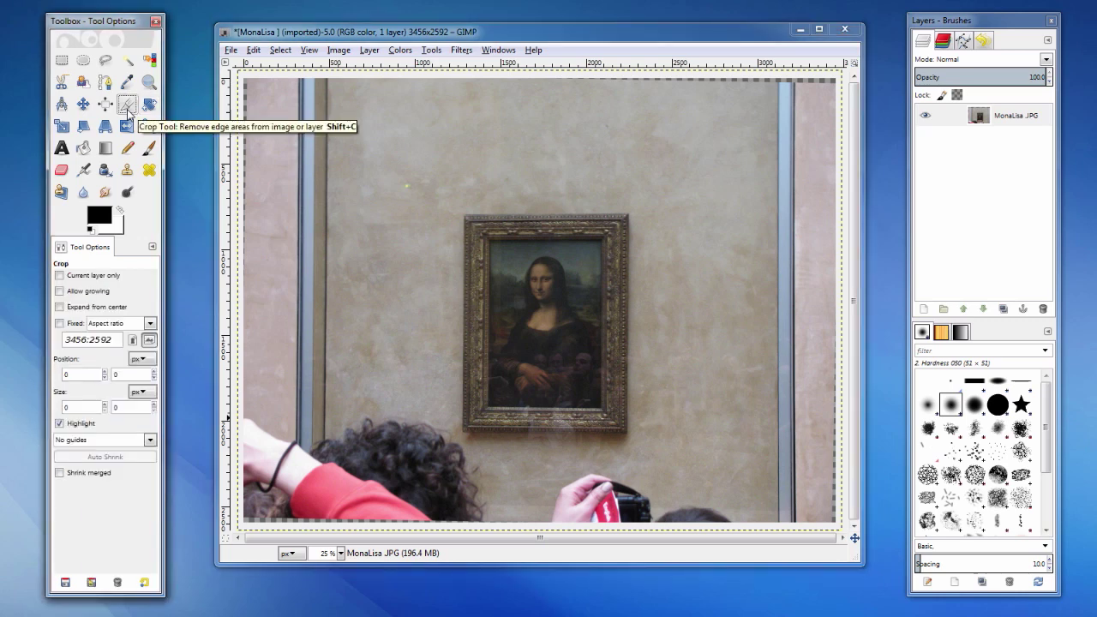
drag(394, 159, 696, 483)
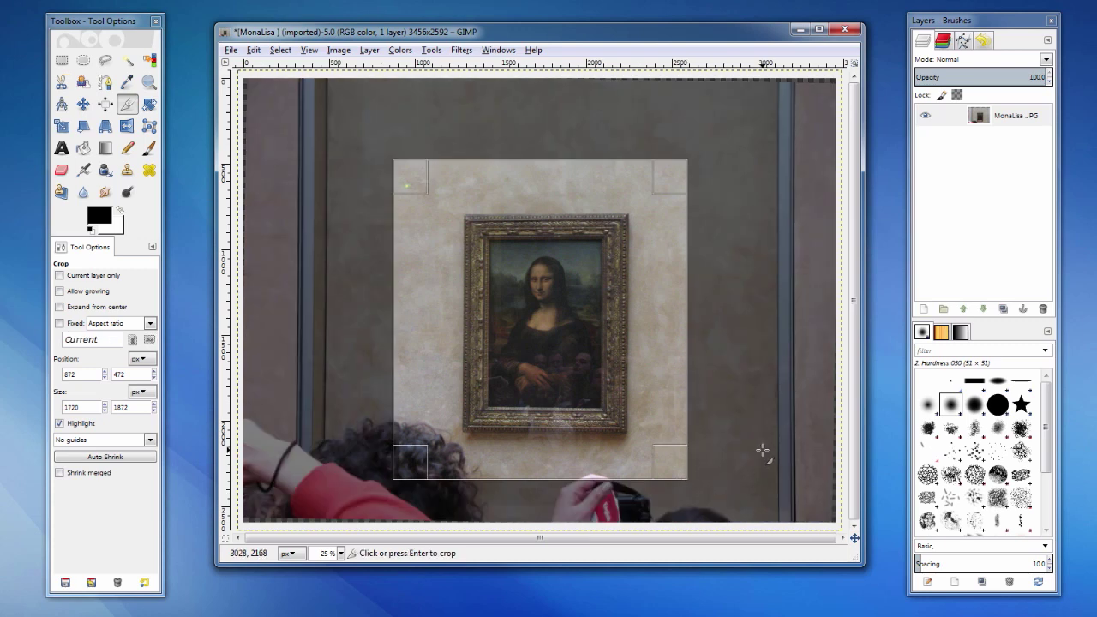
drag(679, 266, 647, 276)
drag(403, 310, 437, 314)
drag(442, 181, 444, 202)
drag(661, 478, 660, 467)
key(Return)
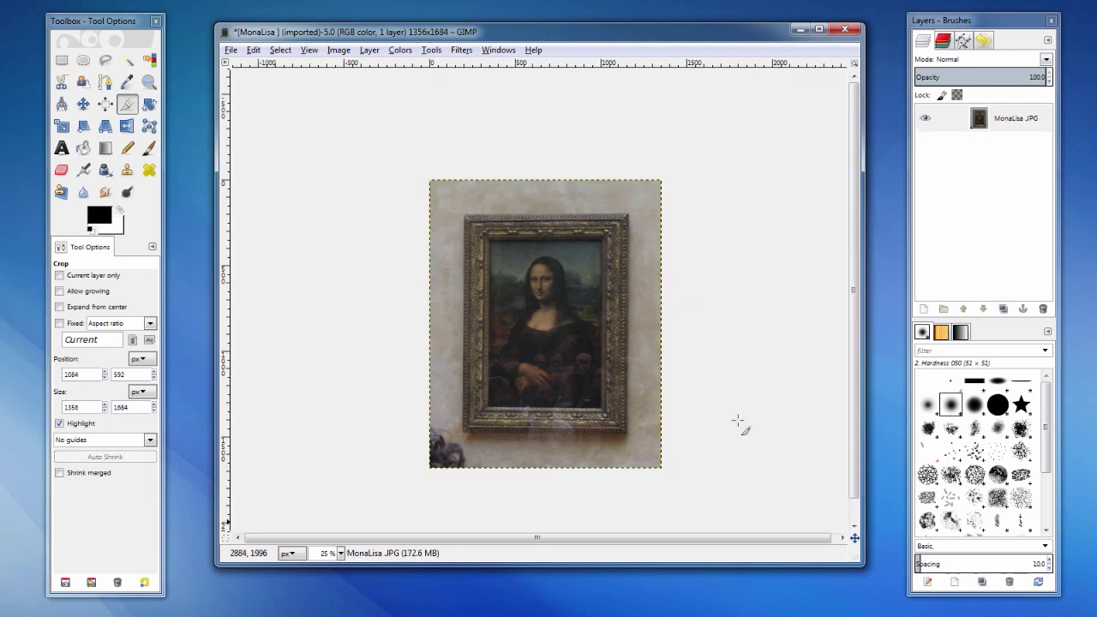
- View the image at 100% and scale it to height 600, giving 483×600 pixels
click(340, 553)
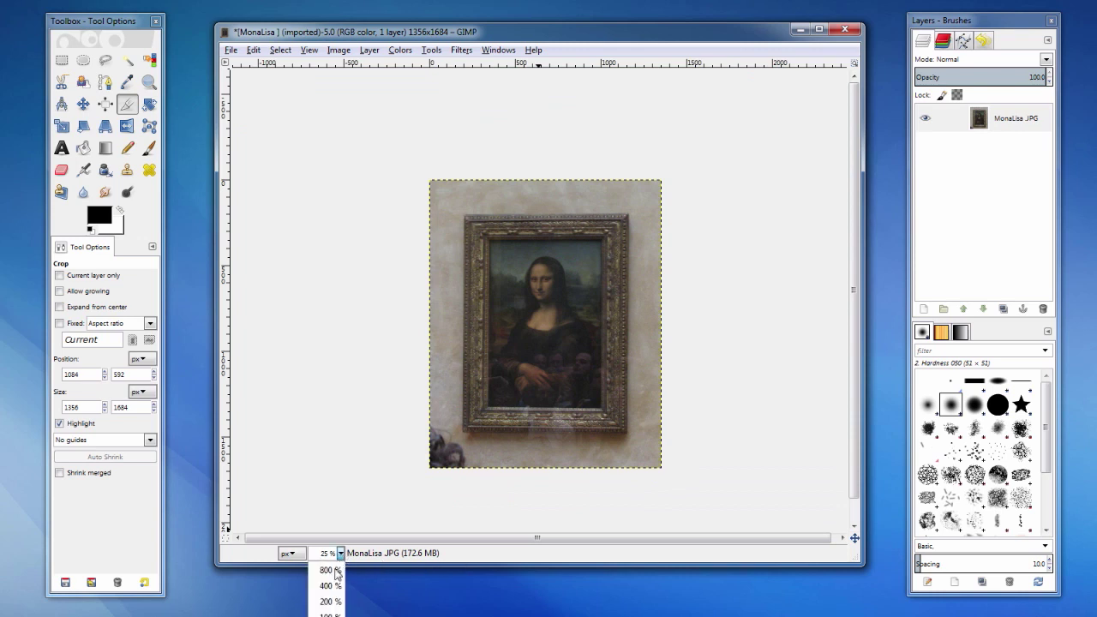
click(329, 614)
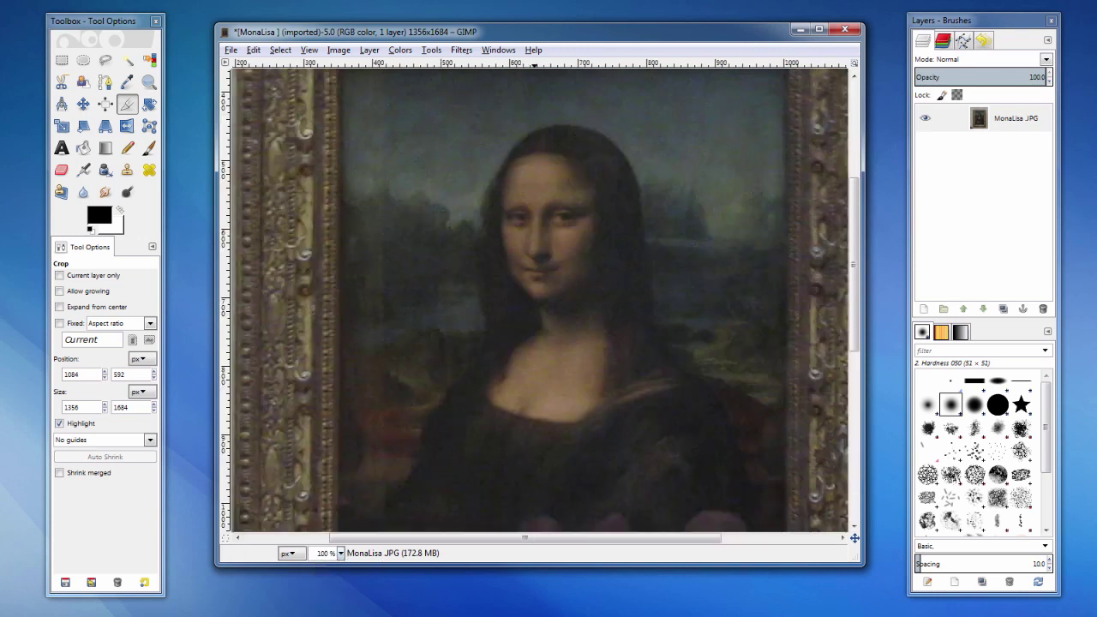
click(339, 50)
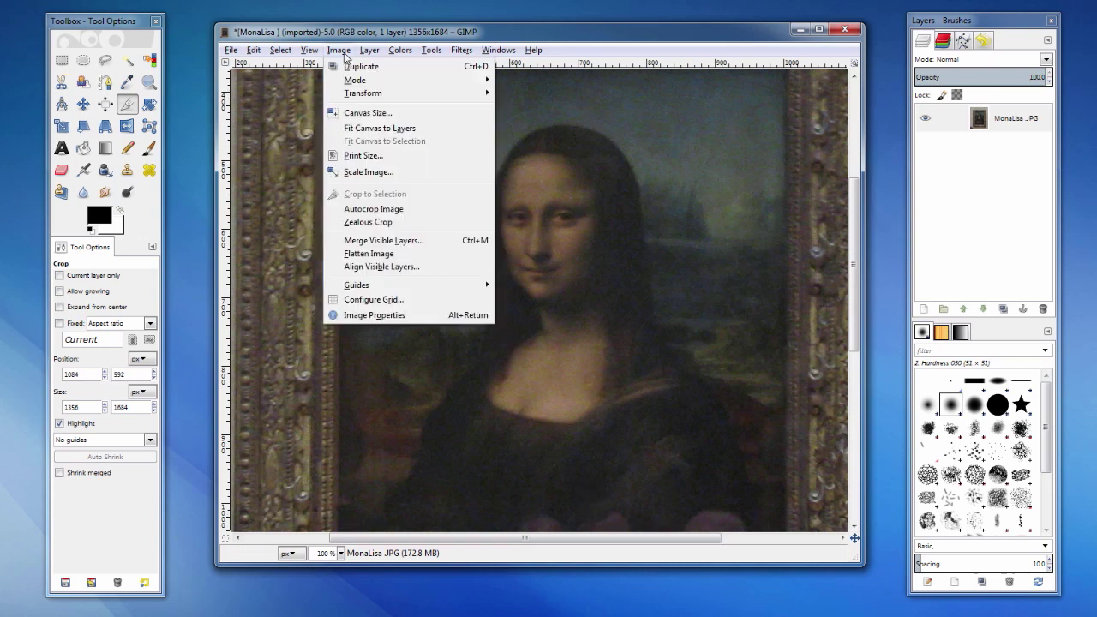
click(398, 171)
key(Tab)
text(600)
click(511, 272)
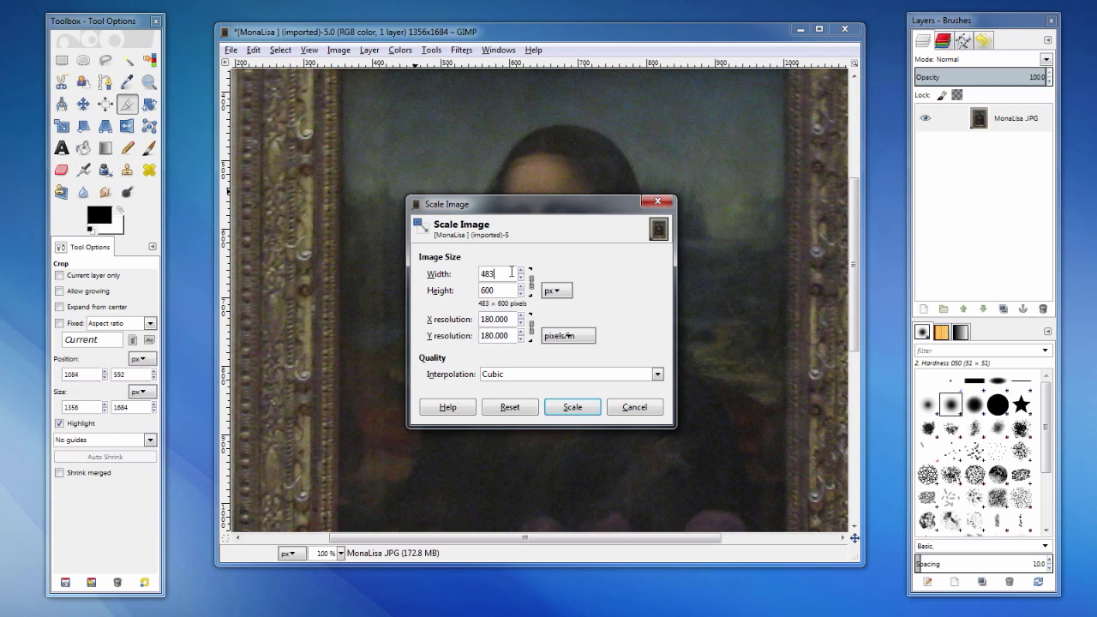
click(586, 408)
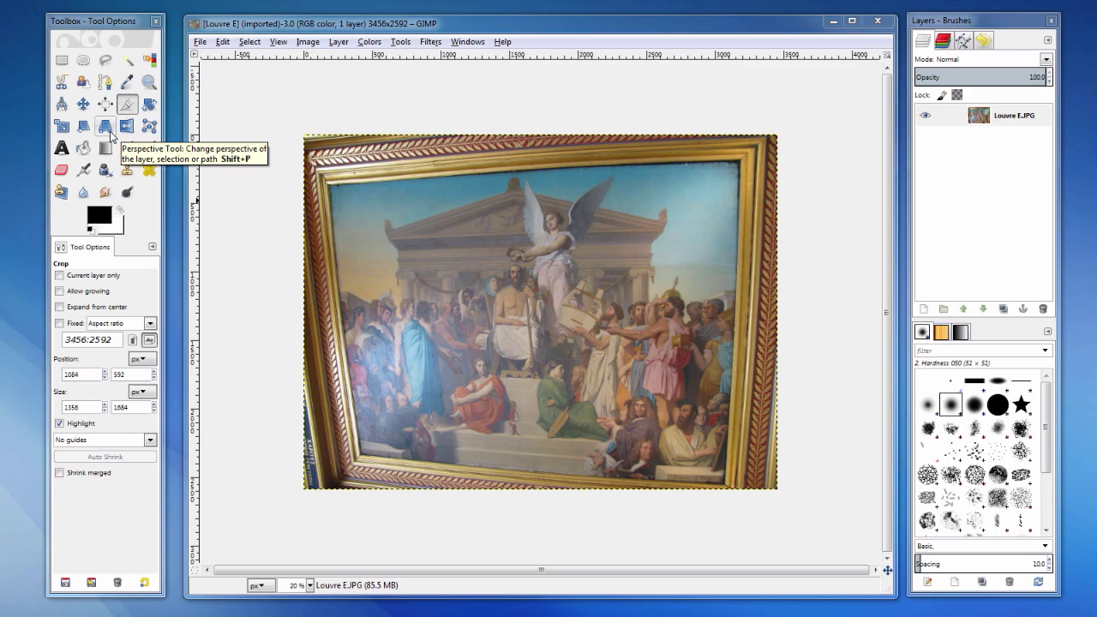
- Start a perspective transform on the Louvre painting and pull the top-right, bottom-right and top-left corners outward
click(106, 128)
click(495, 257)
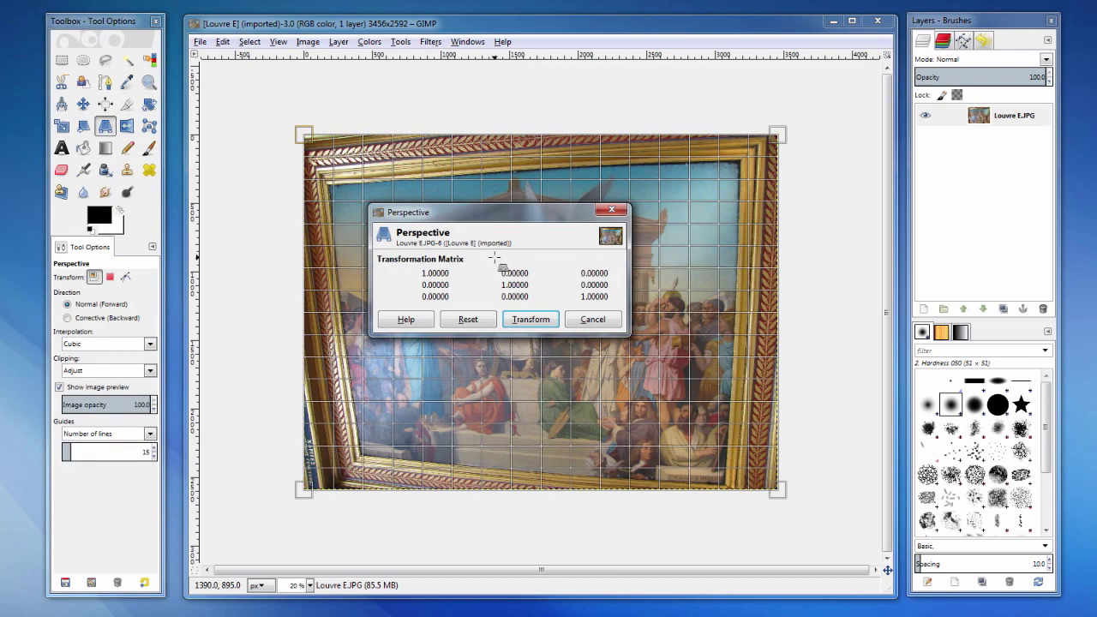
drag(510, 212, 213, 220)
drag(795, 147, 836, 112)
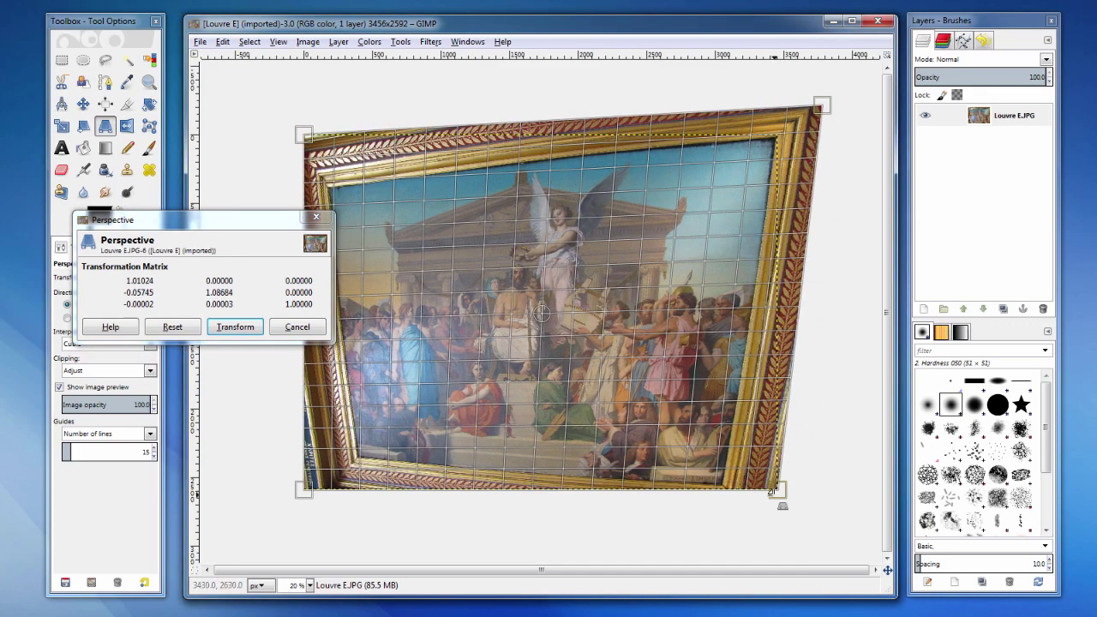
drag(779, 494, 843, 496)
drag(304, 135, 271, 74)
- Pull out the bottom-left corner, fine-tune all corners until the frame is rectangular, and apply
drag(819, 104, 815, 108)
drag(842, 495, 832, 491)
drag(304, 490, 215, 542)
drag(271, 74, 278, 75)
drag(214, 542, 209, 548)
key(Return)
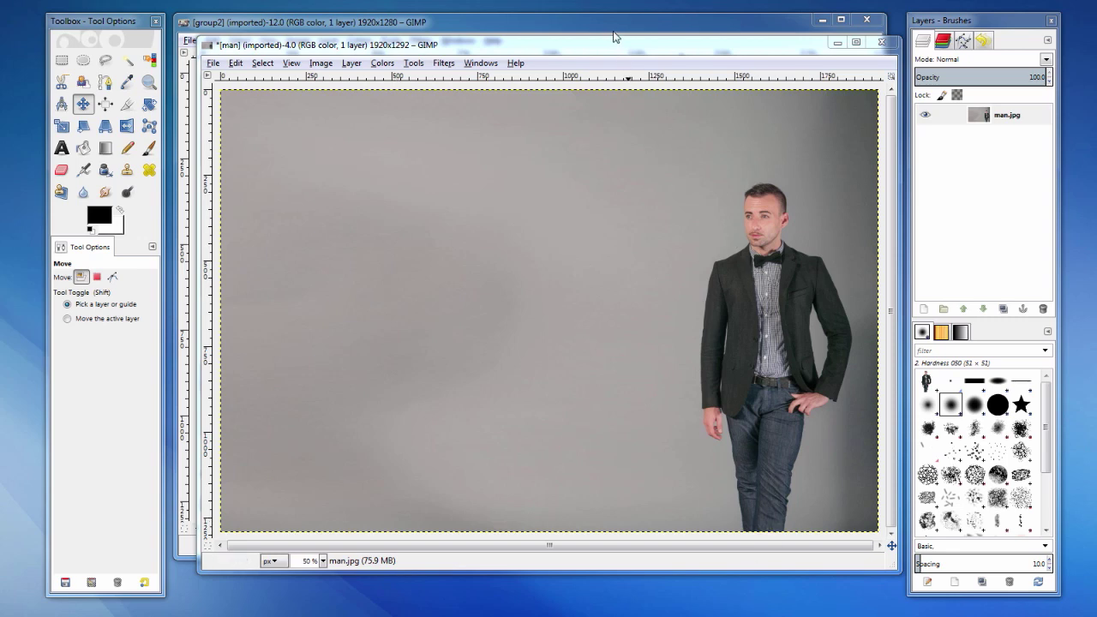
click(612, 28)
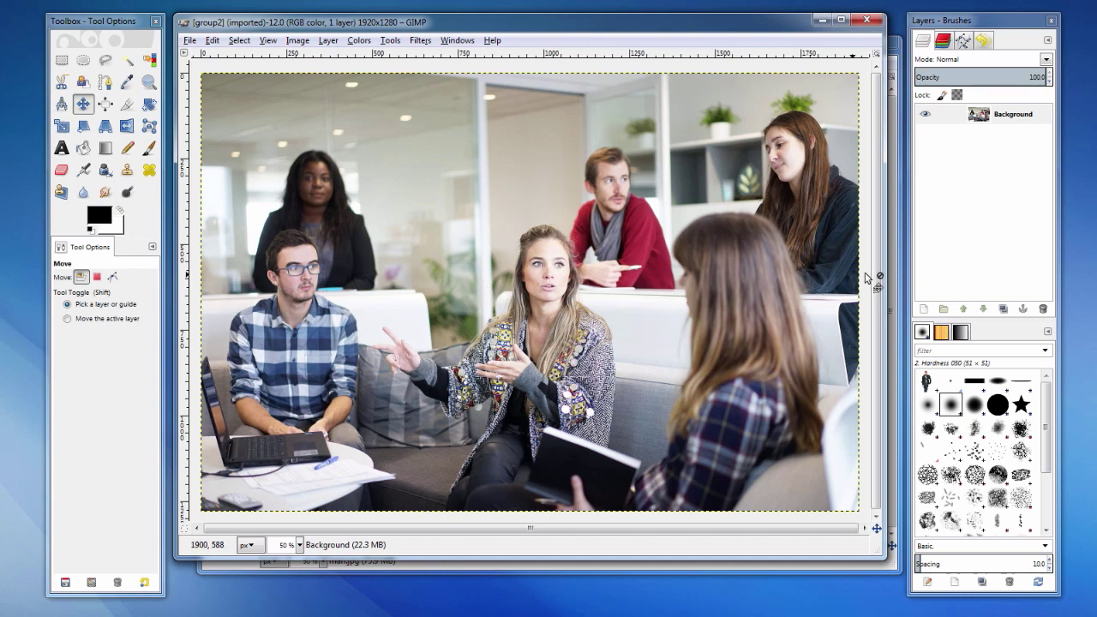
click(892, 266)
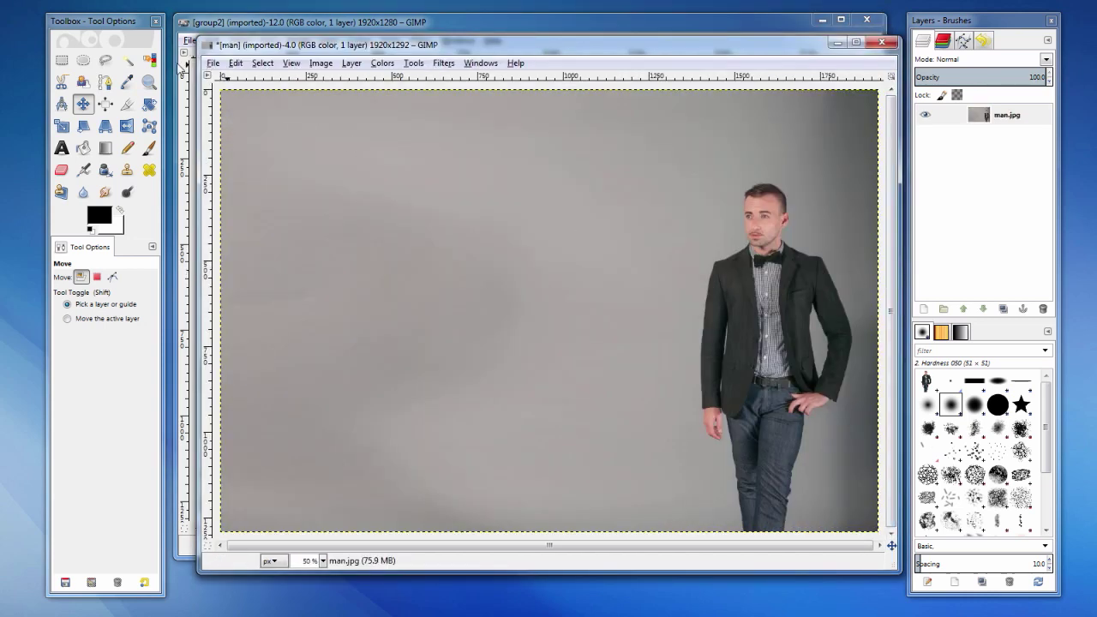
- Fuzzy-select the grey background around the man at threshold about 19.1, adding the strips beside his legs
click(127, 61)
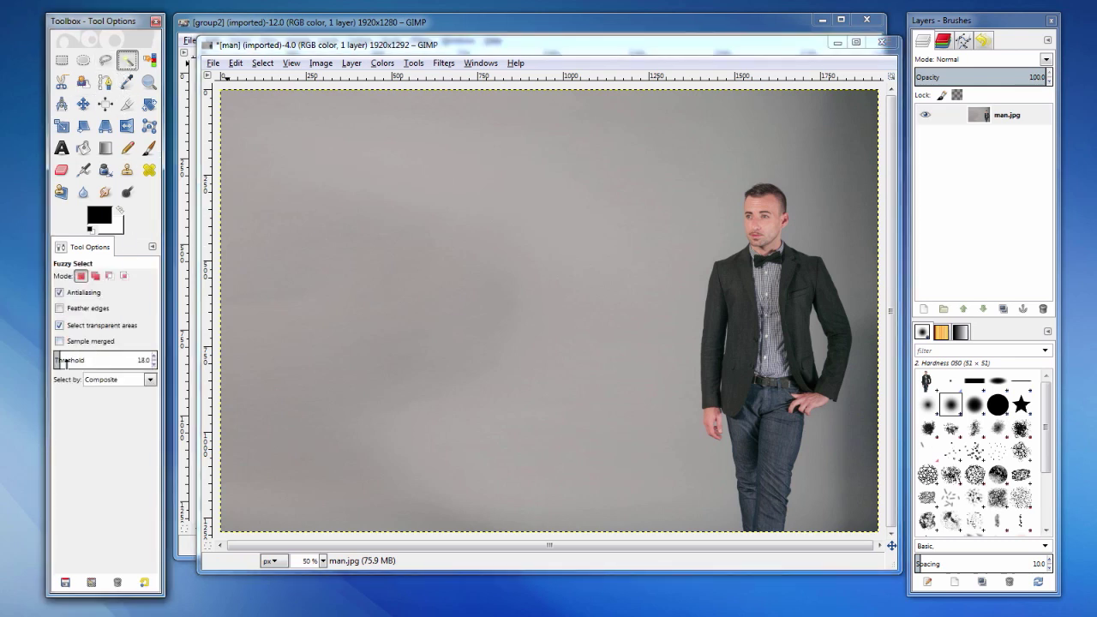
drag(60, 361, 57, 360)
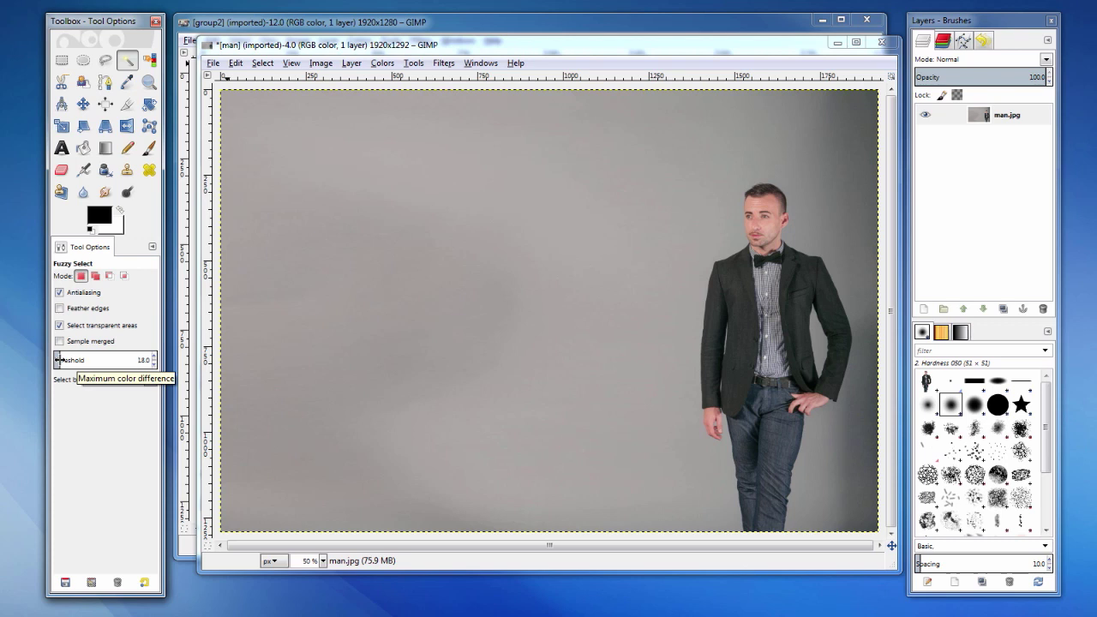
click(476, 340)
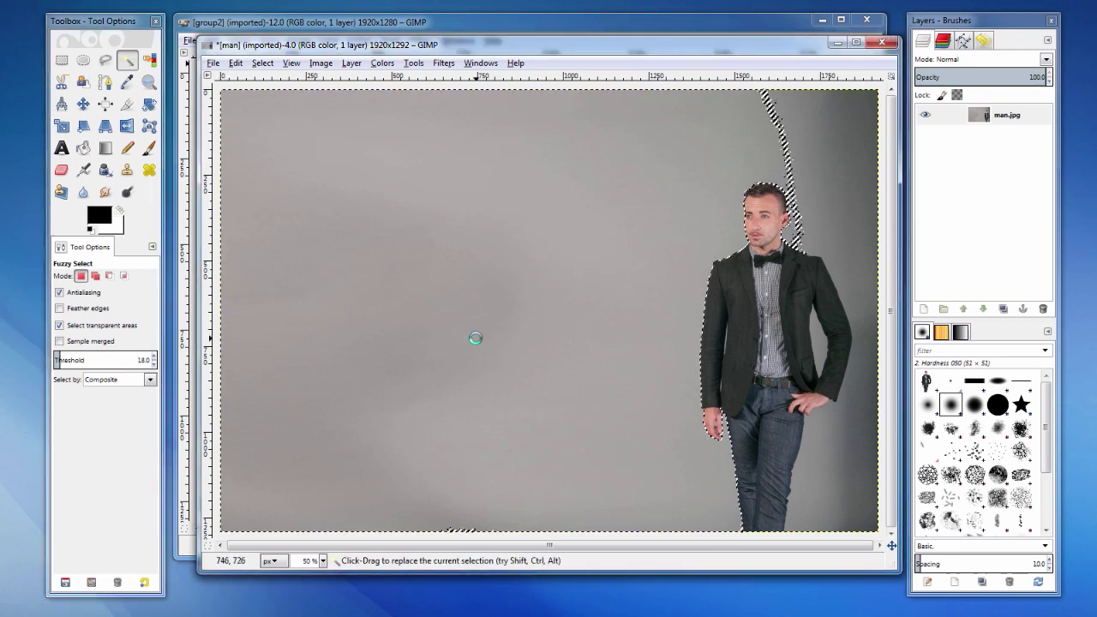
key(shift)
shift+click(463, 530)
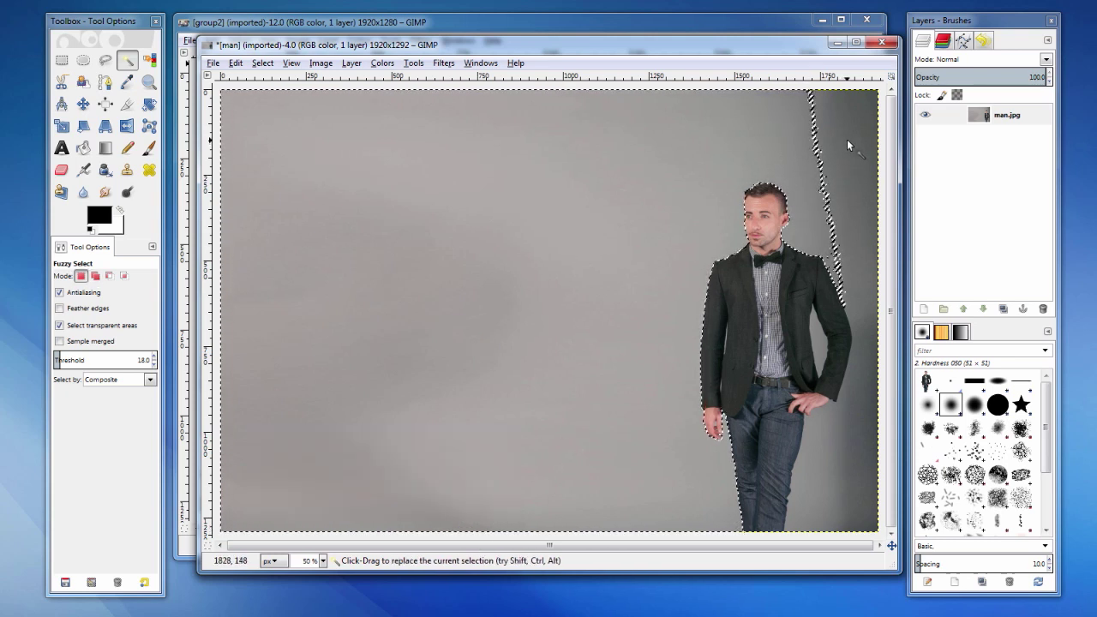
key(shift)
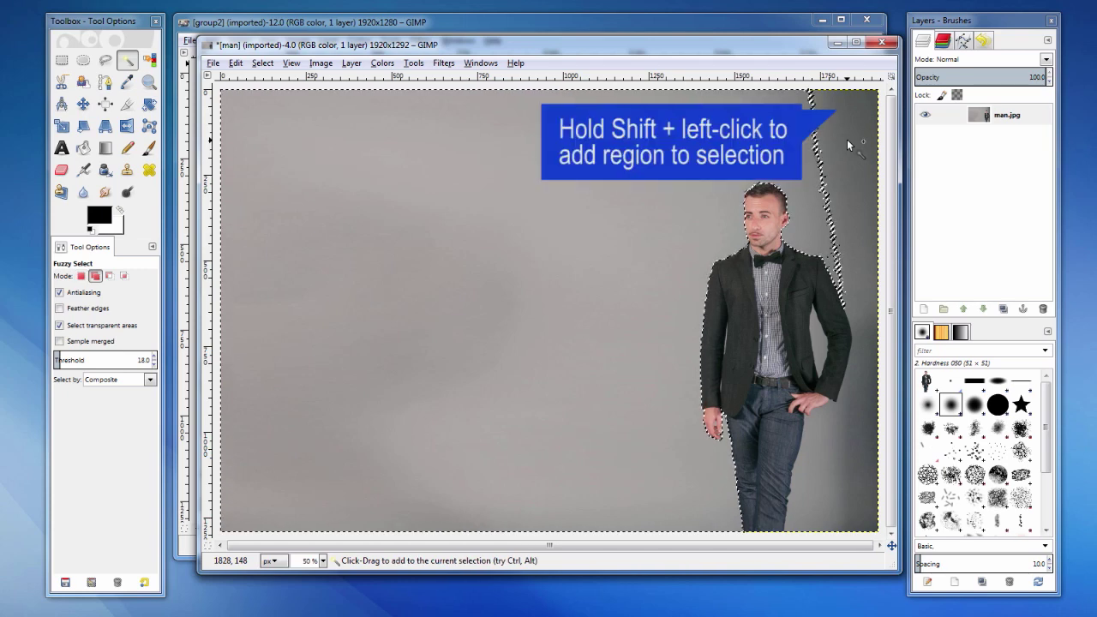
shift+click(846, 139)
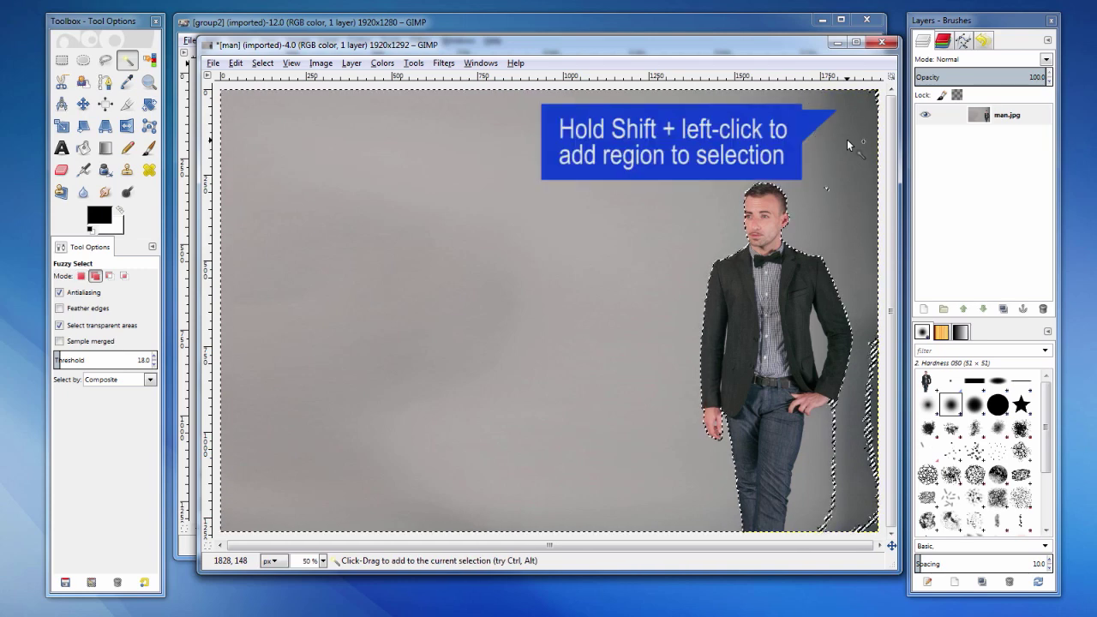
shift+click(868, 410)
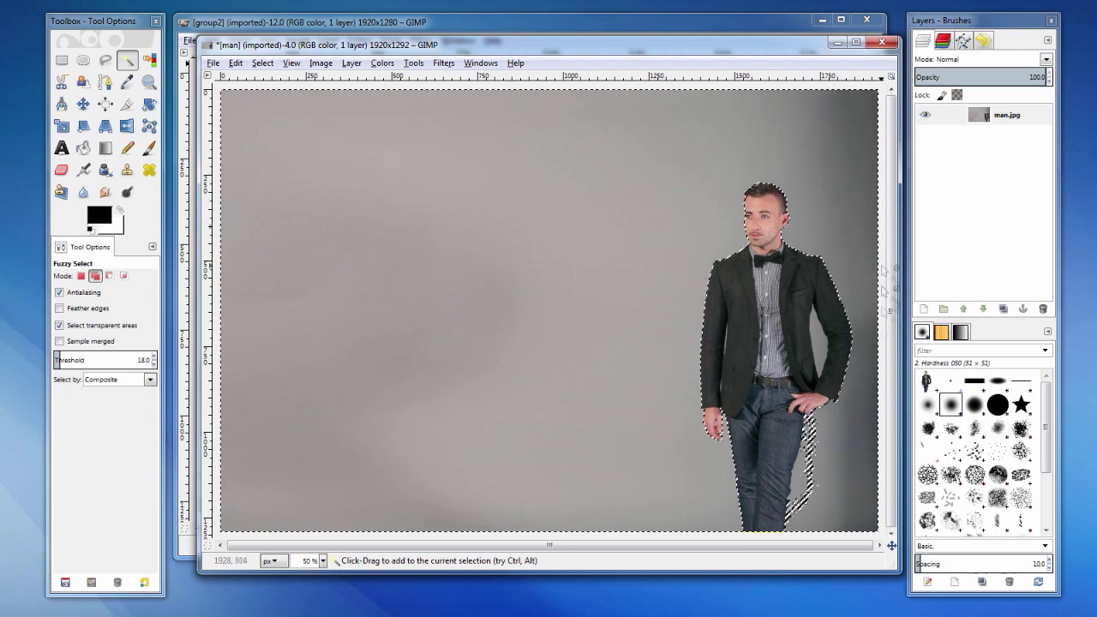
shift+click(801, 485)
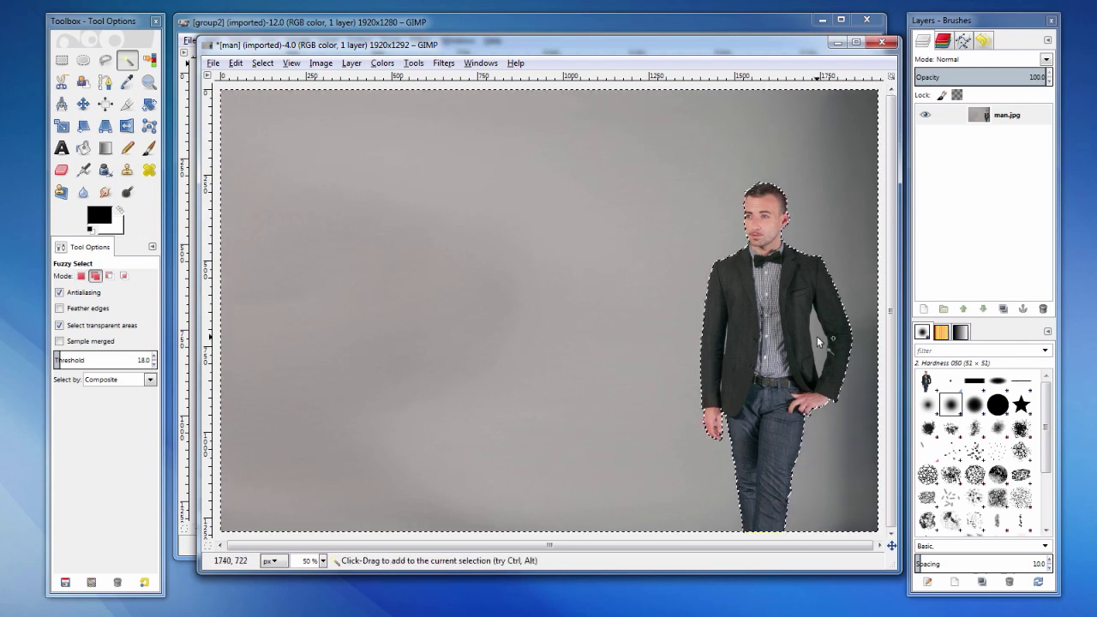
- Zoom in on the torso and add the background beside the jacket's left edge, undoing a speckled attempt
click(150, 81)
drag(641, 265, 786, 450)
click(127, 60)
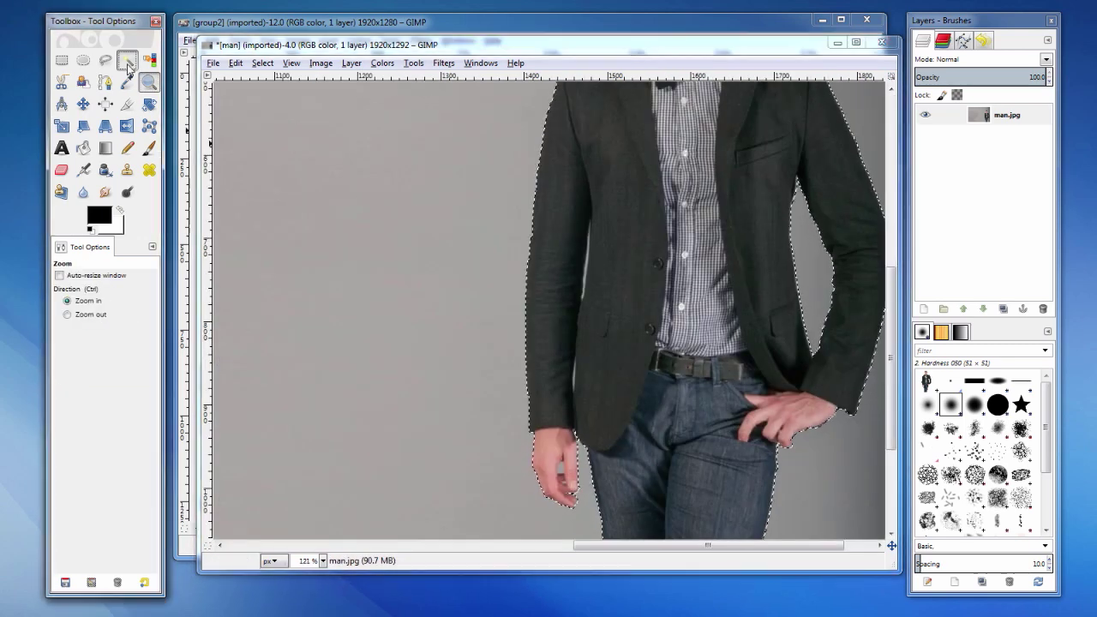
click(586, 262)
key(shift)
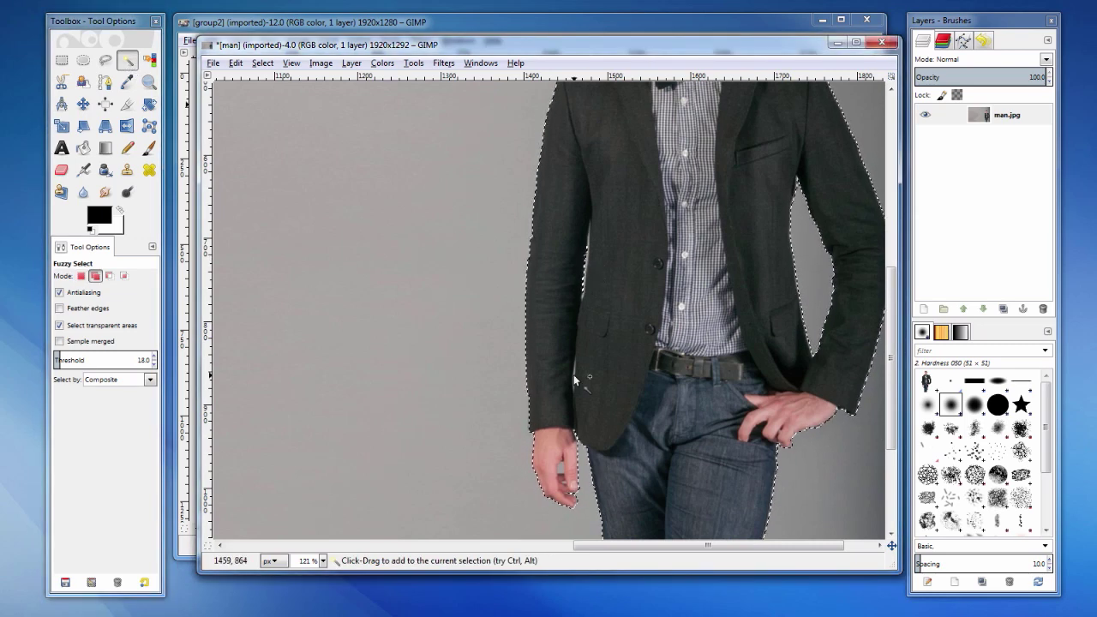
shift+click(575, 378)
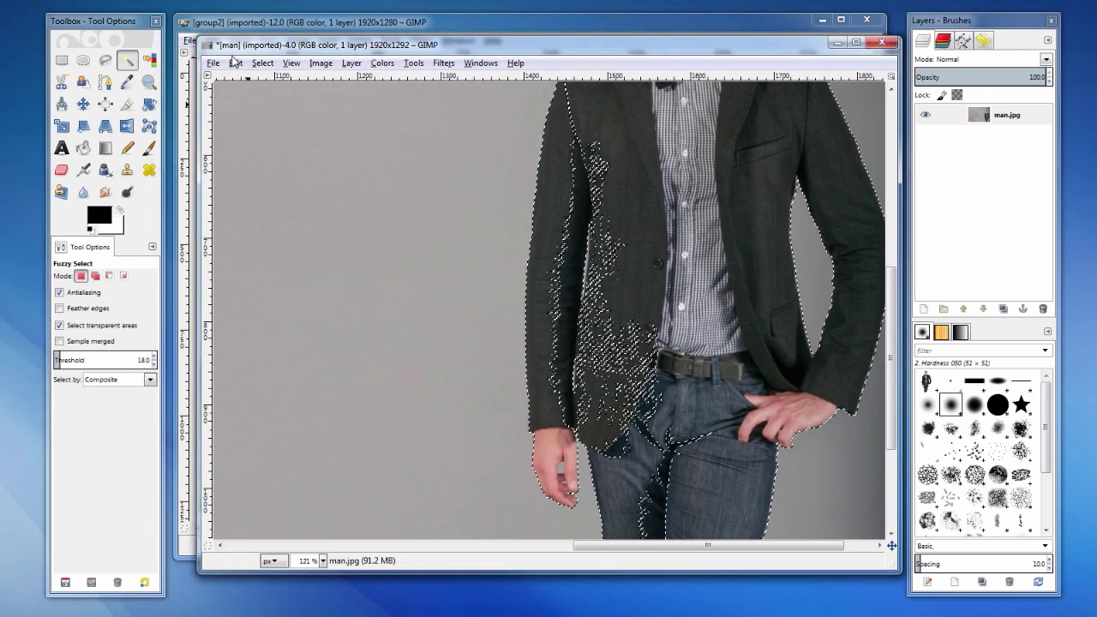
click(235, 62)
click(257, 76)
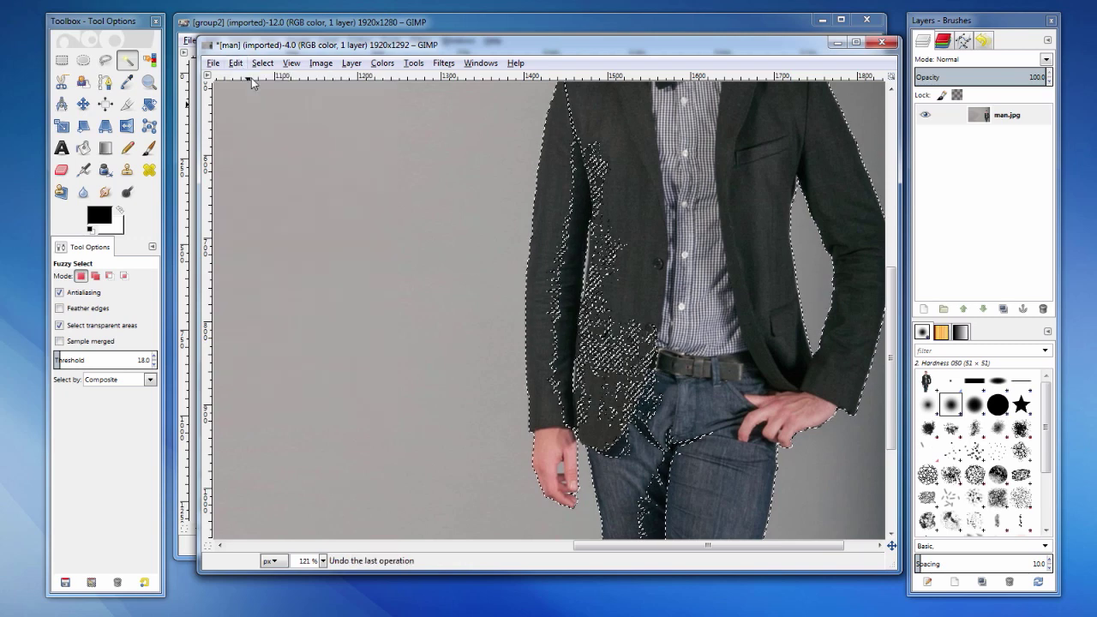
shift+click(573, 379)
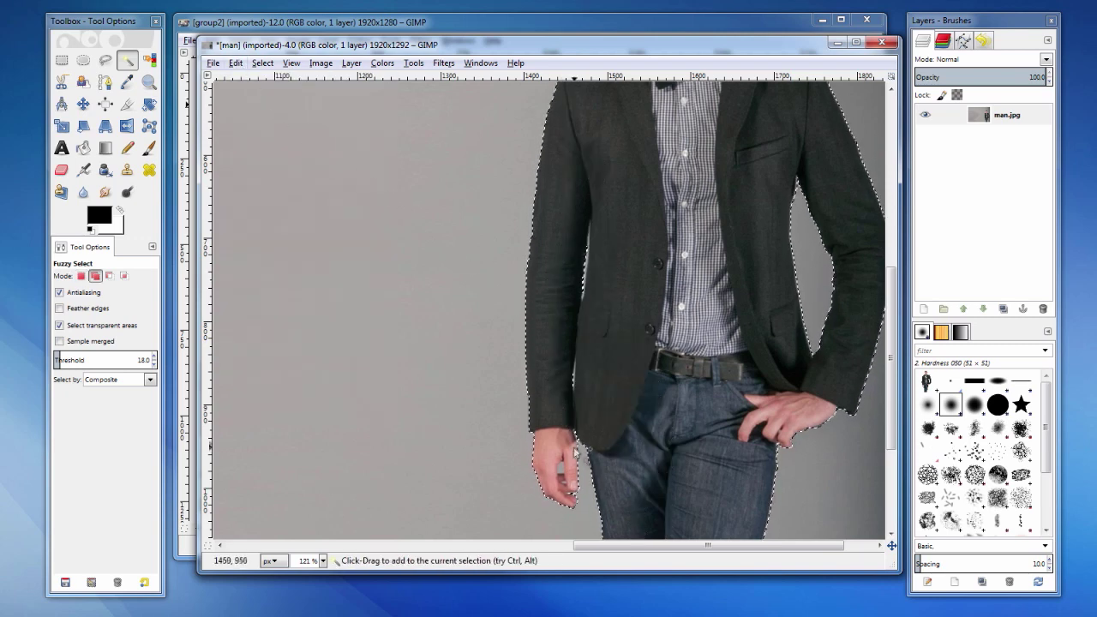
click(572, 377)
- Zoom back out to show the whole man and bring up the Select menu
click(149, 82)
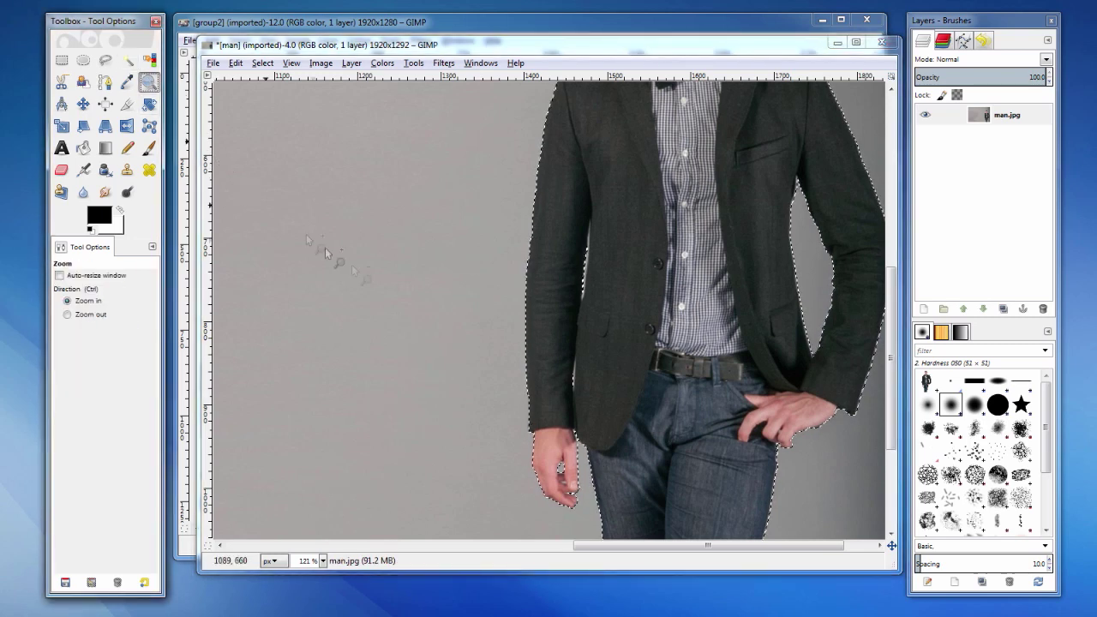
ctrl+click(436, 319)
ctrl+click(435, 315)
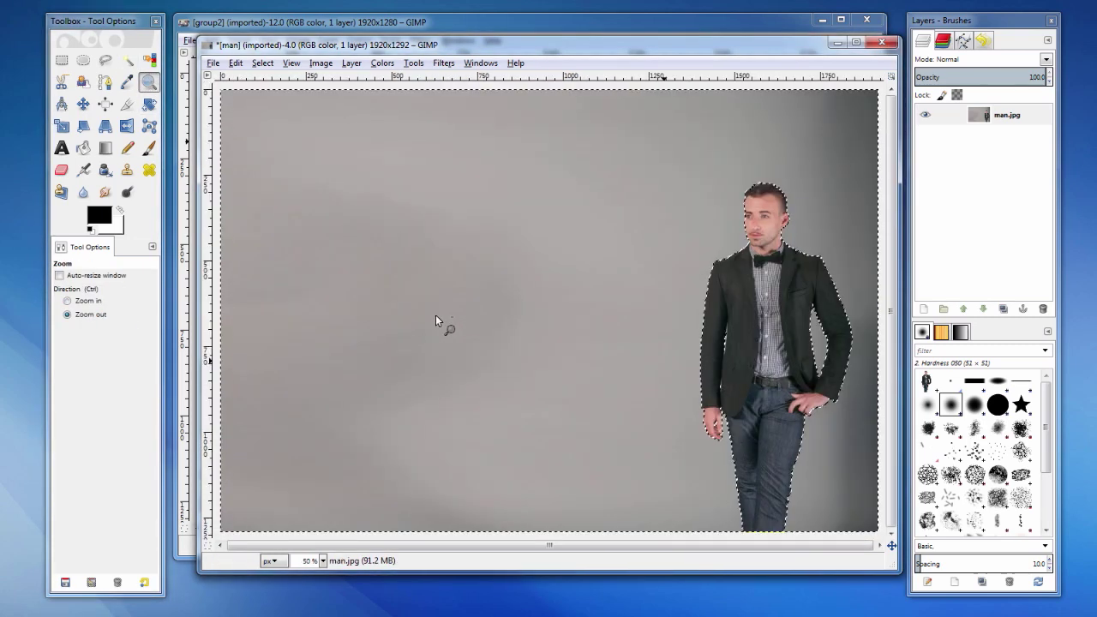
click(262, 63)
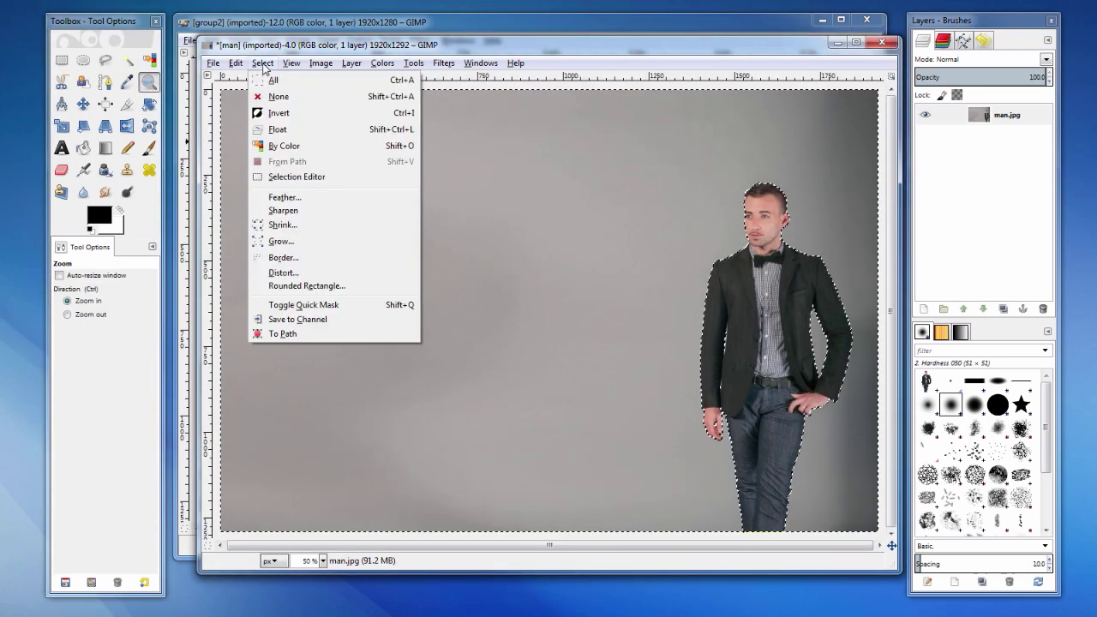
- Invert the selection to isolate the man, copy him, and bring the group2 office photo forward
click(316, 114)
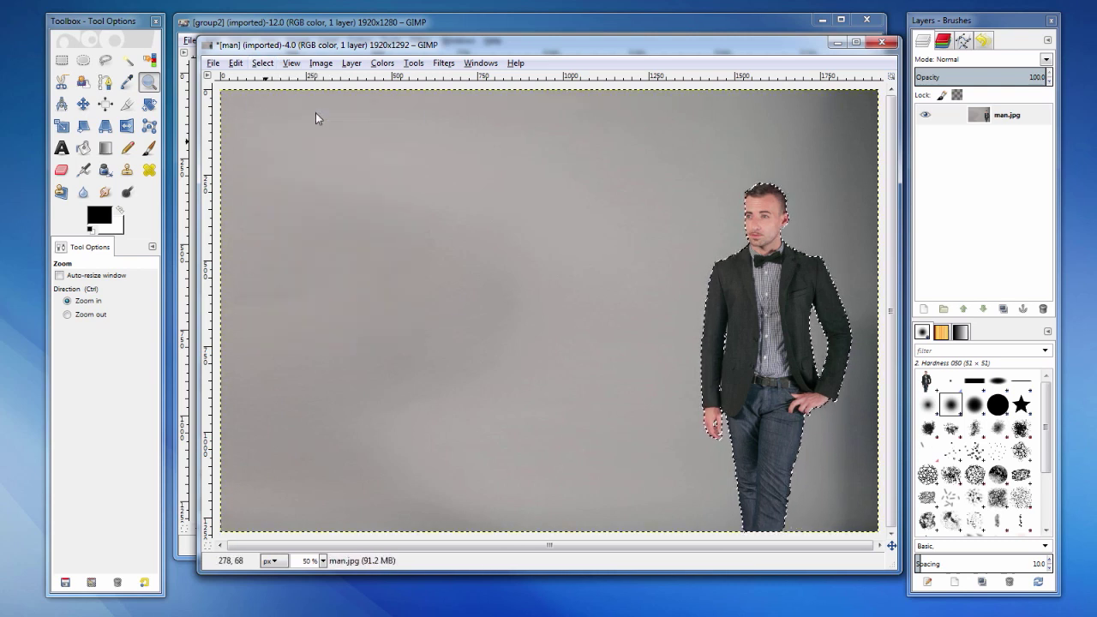
click(235, 63)
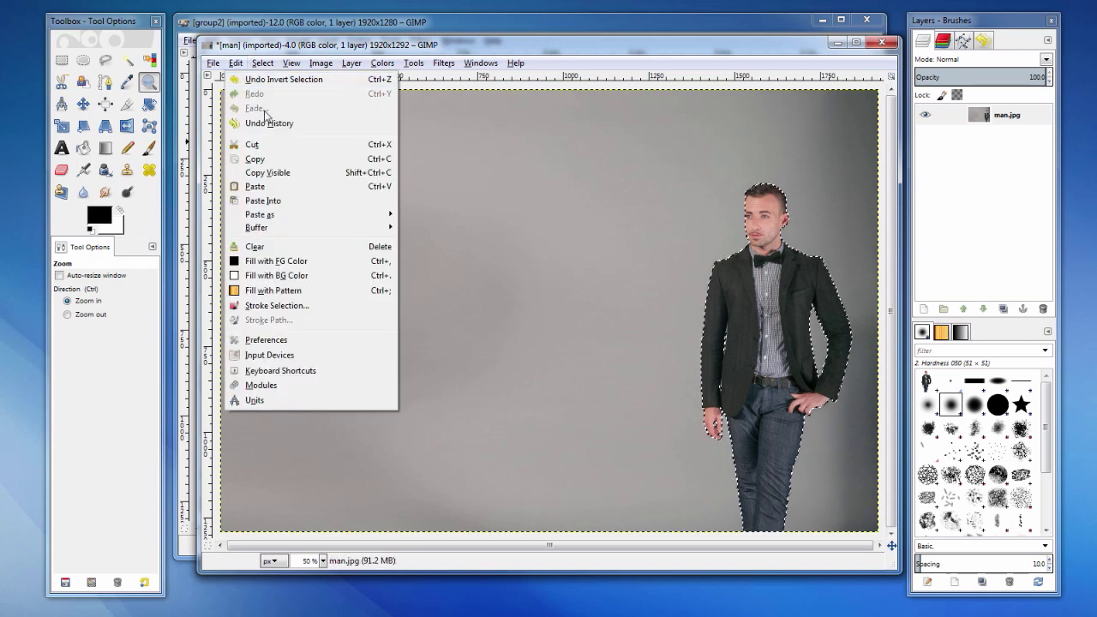
click(270, 159)
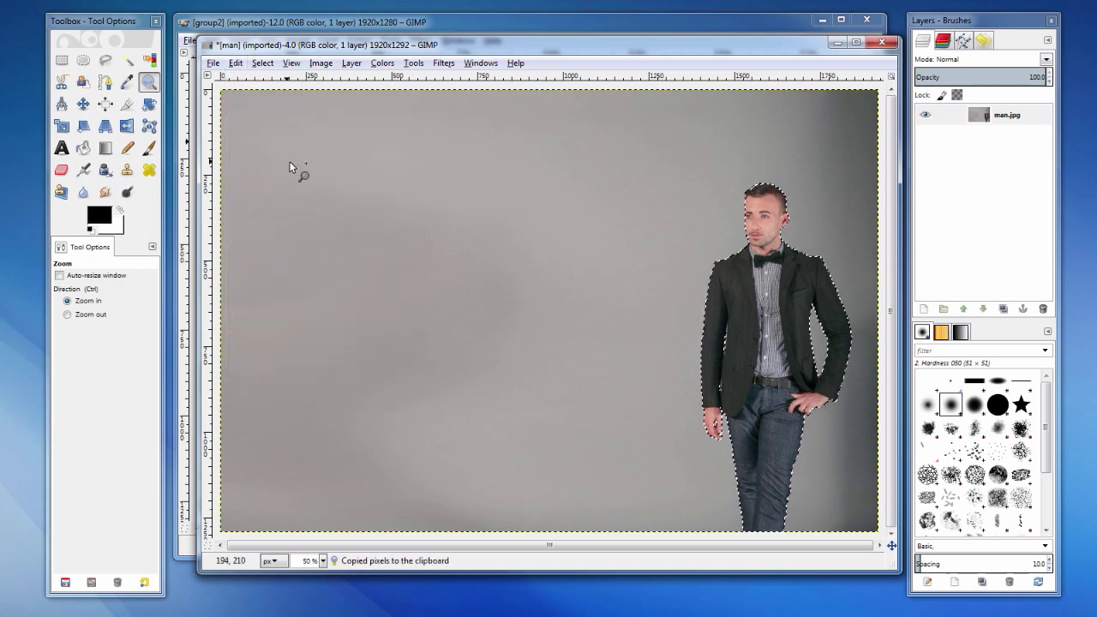
click(507, 25)
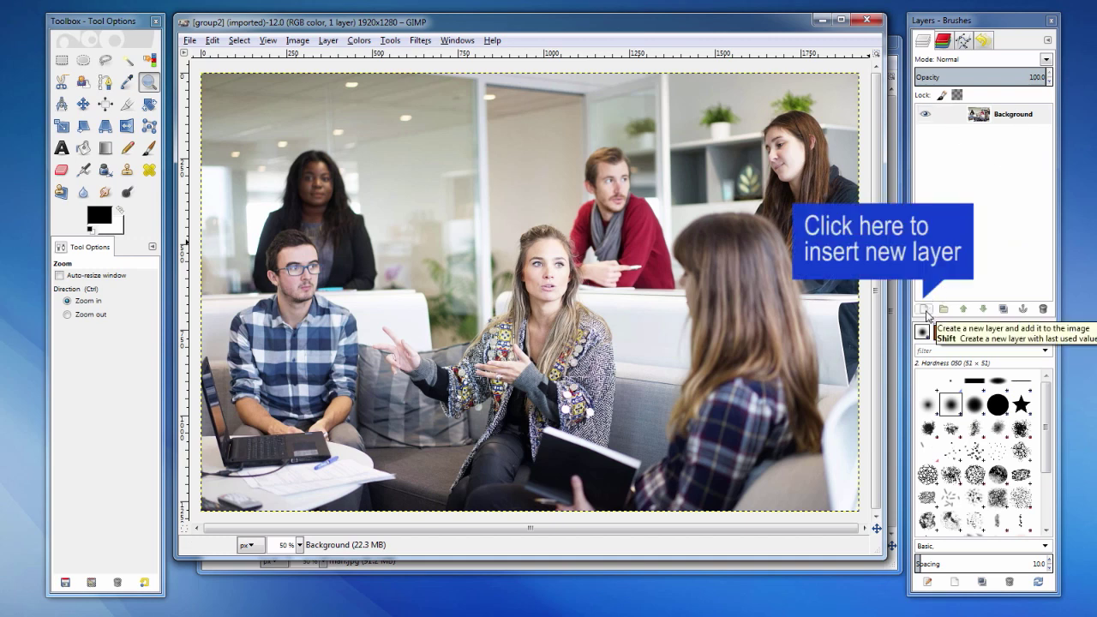
- Add a new transparent layer to the office photo and paste the man into it at 100% zoom
click(925, 311)
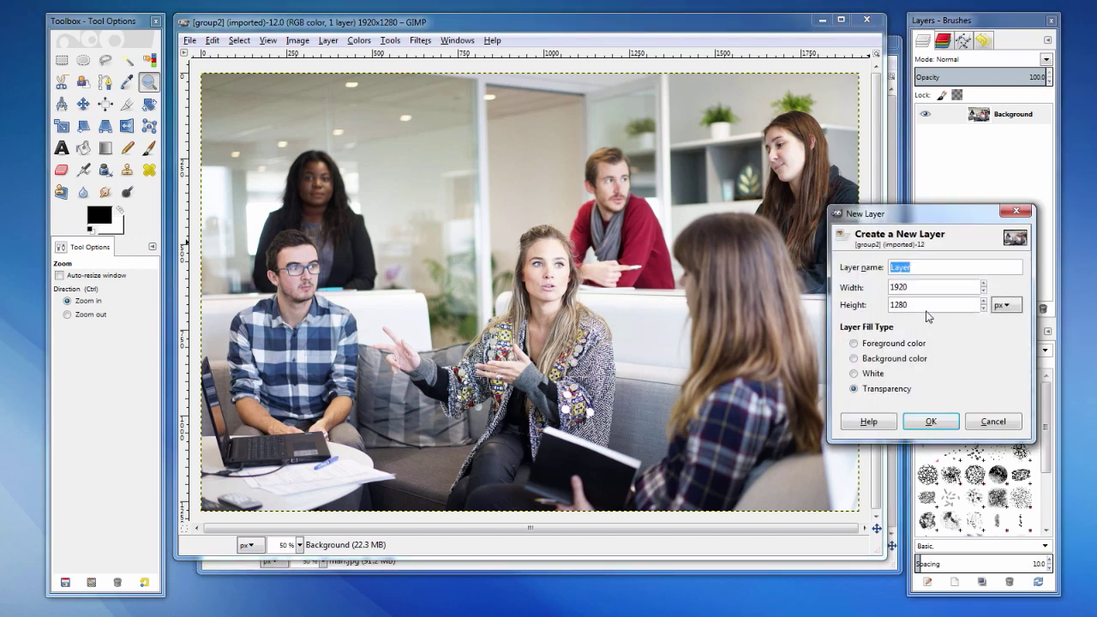
click(931, 422)
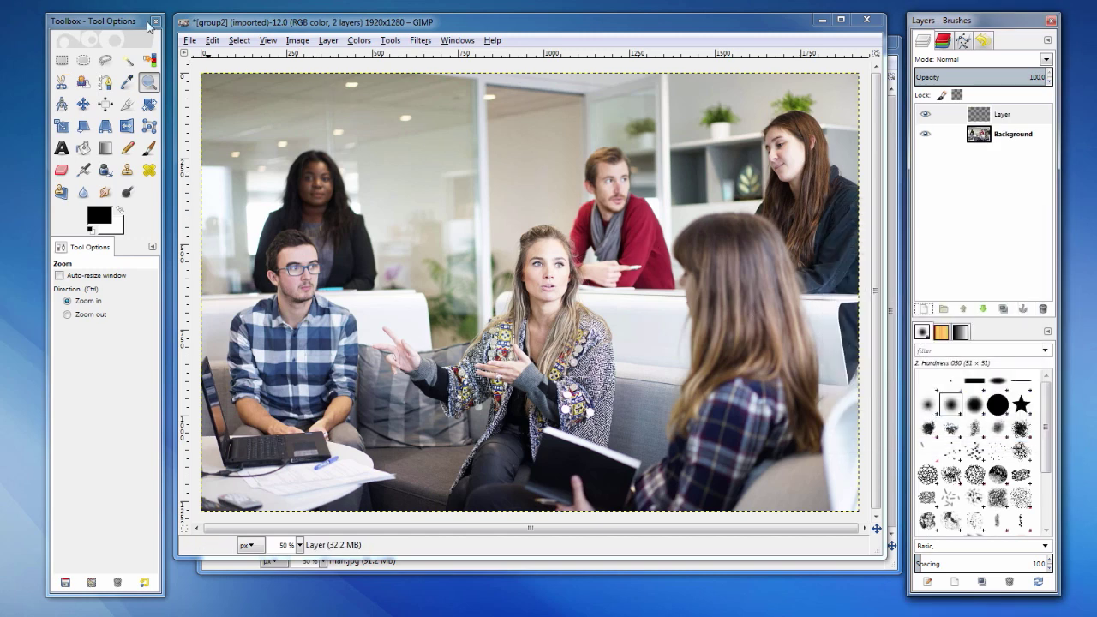
click(212, 40)
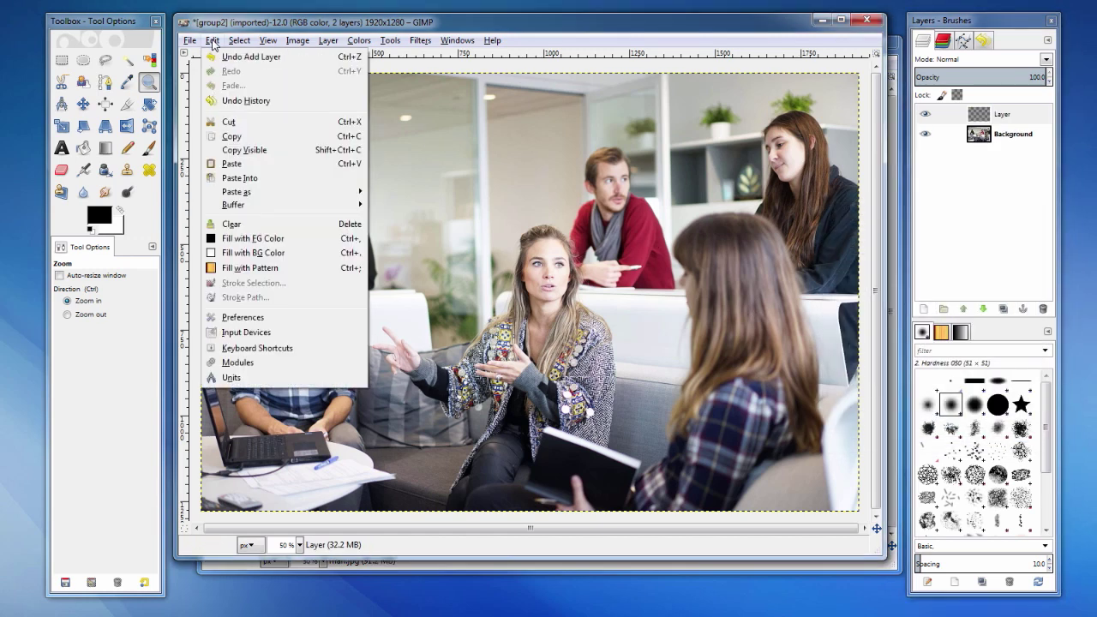
click(271, 162)
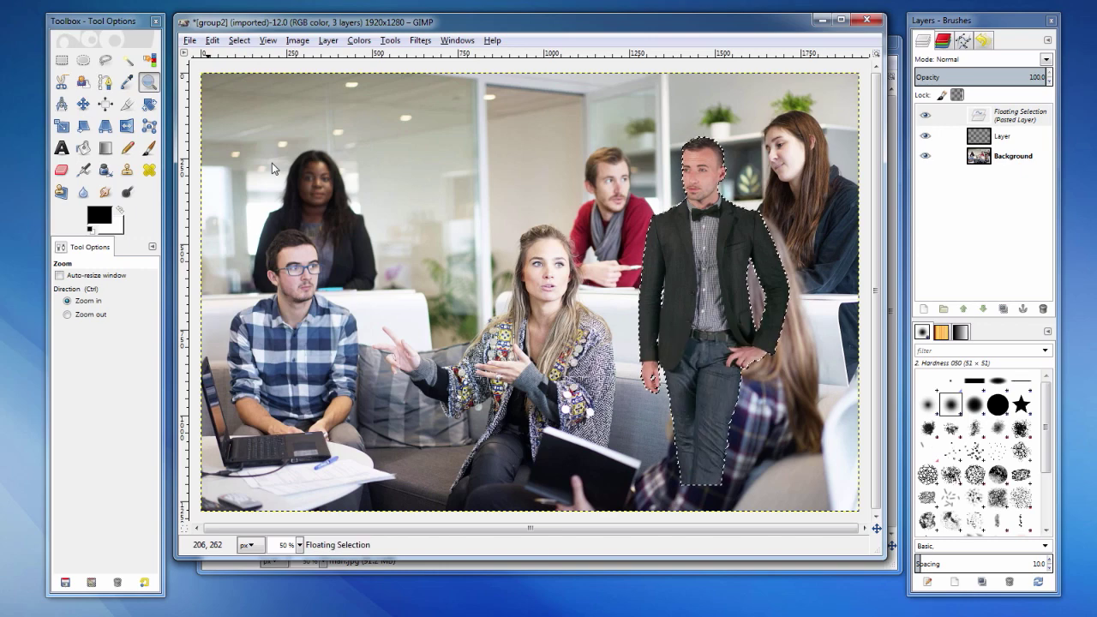
click(820, 274)
click(815, 274)
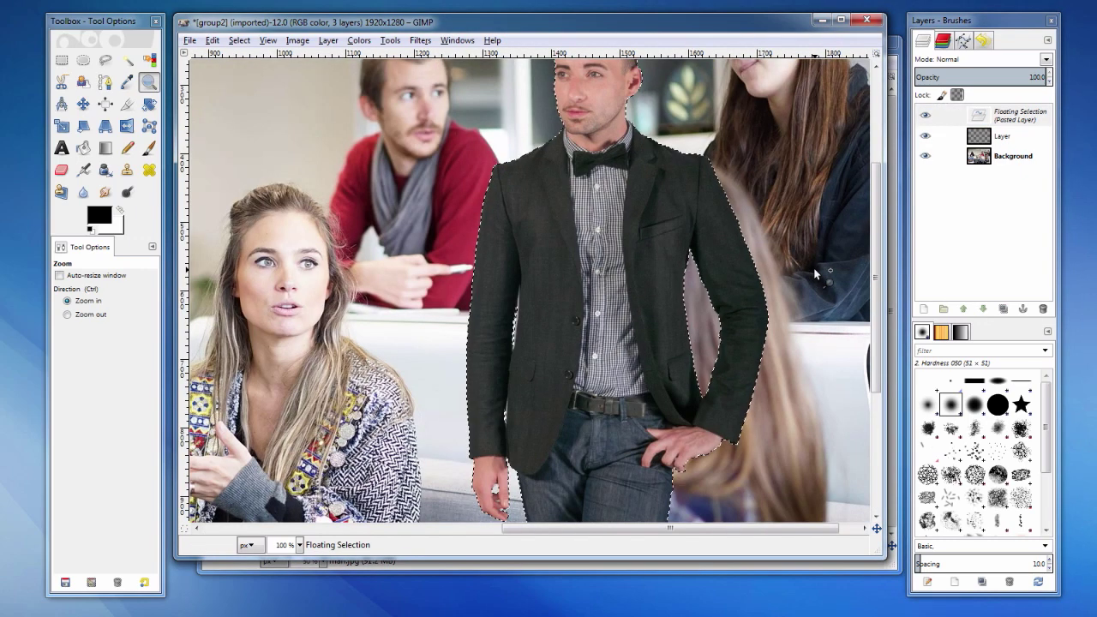
- Anchor the pasted man onto the new layer and move him left over the seated woman
click(61, 60)
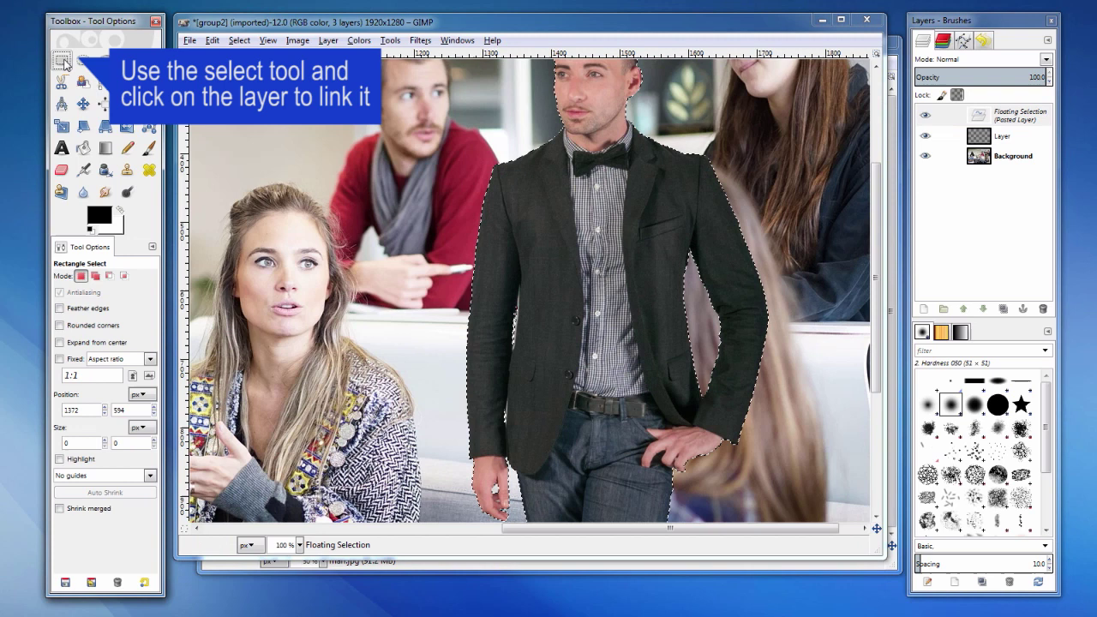
click(799, 255)
key(z)
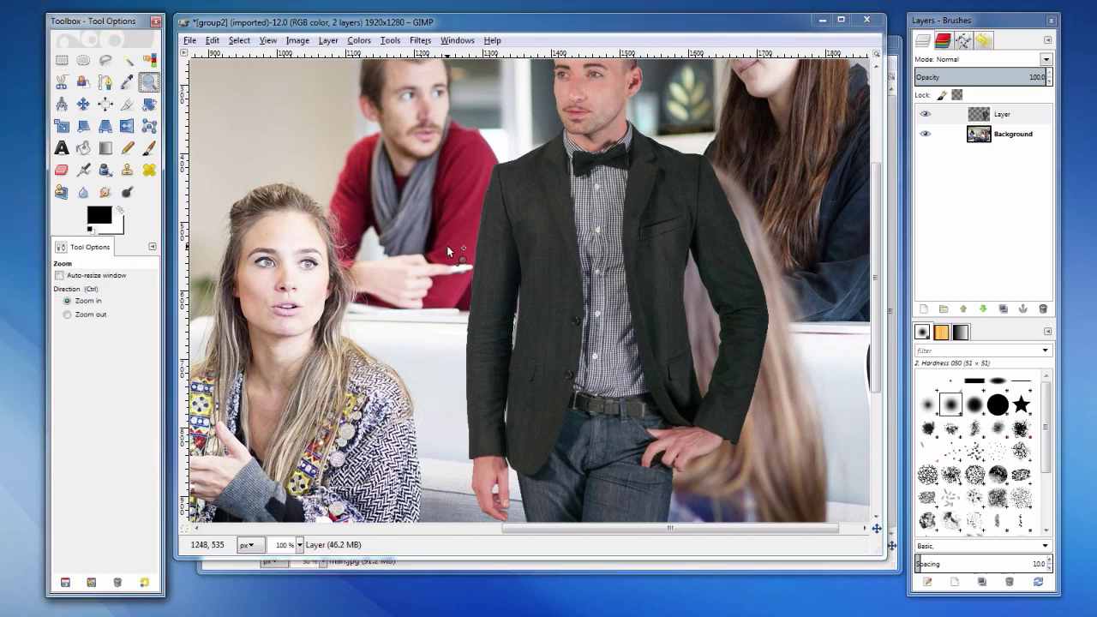
ctrl+click(447, 245)
key(m)
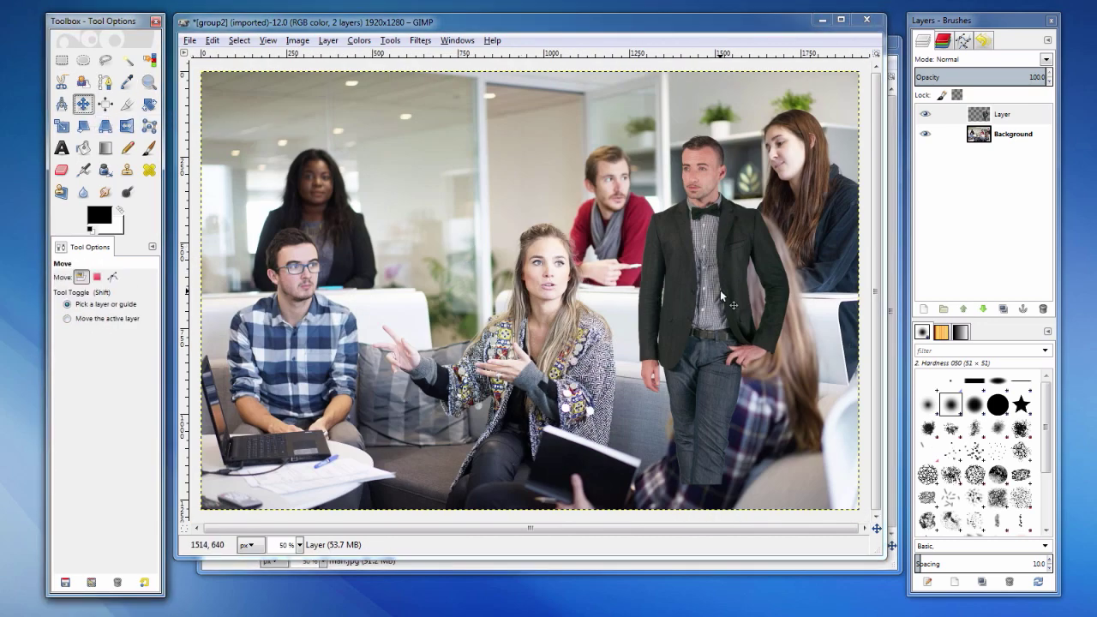
drag(720, 289, 530, 281)
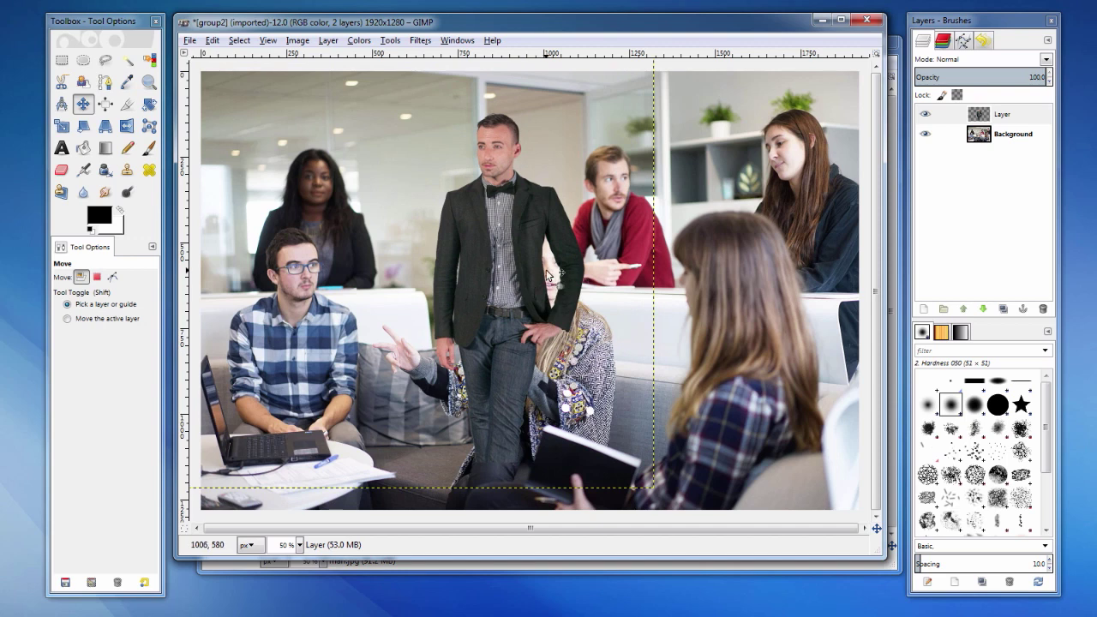
- Scale the man's layer up to about 1986×1380 and shift it up and left among the group
click(63, 126)
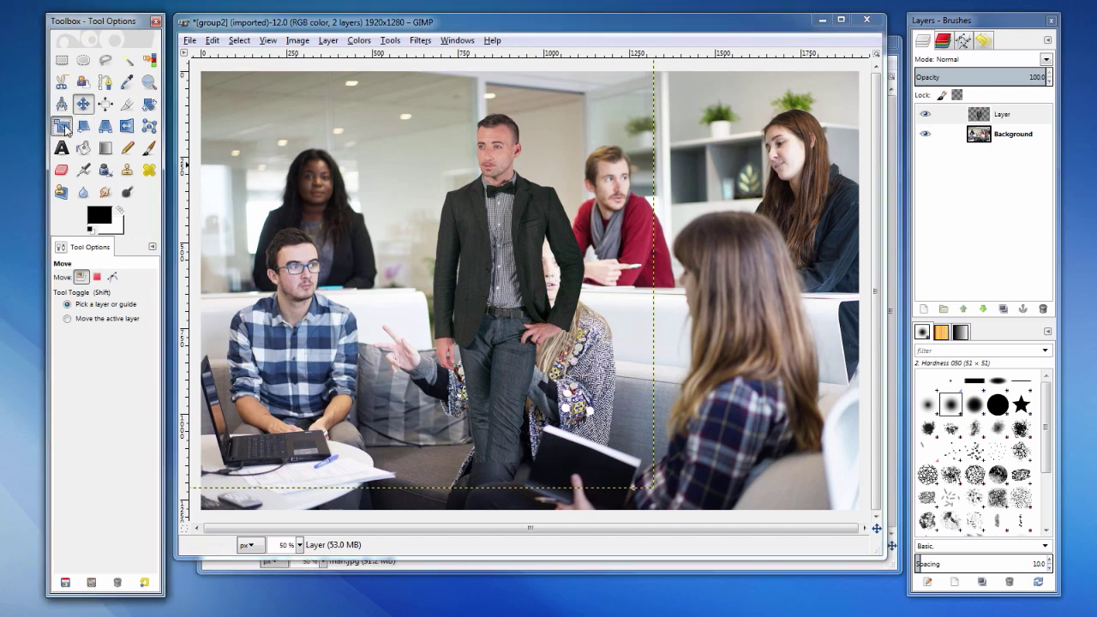
click(530, 237)
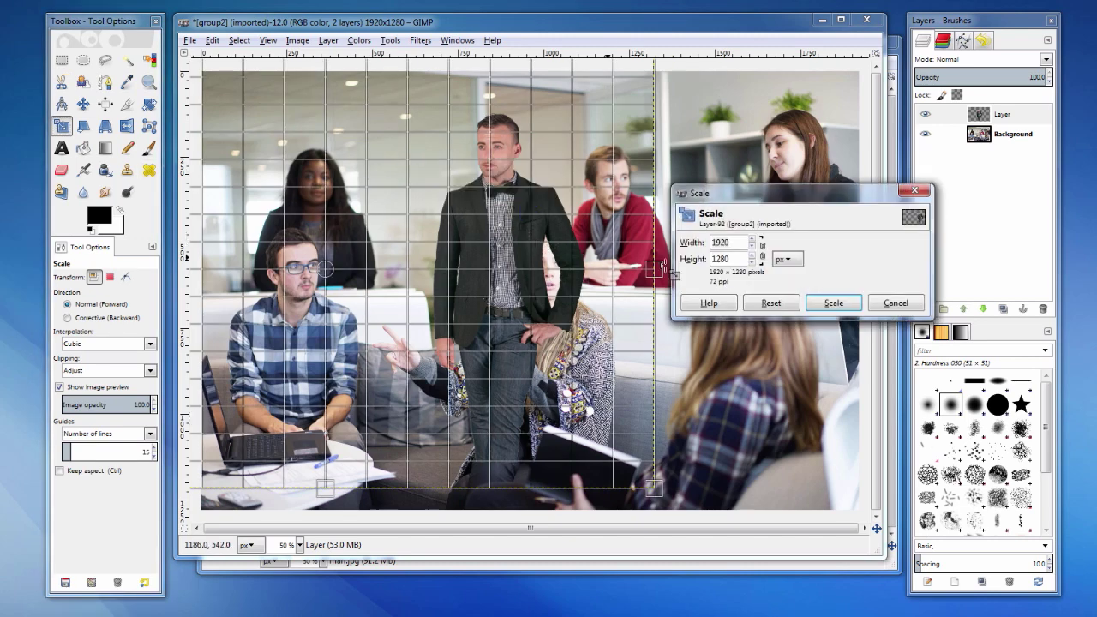
drag(660, 493, 693, 537)
click(856, 300)
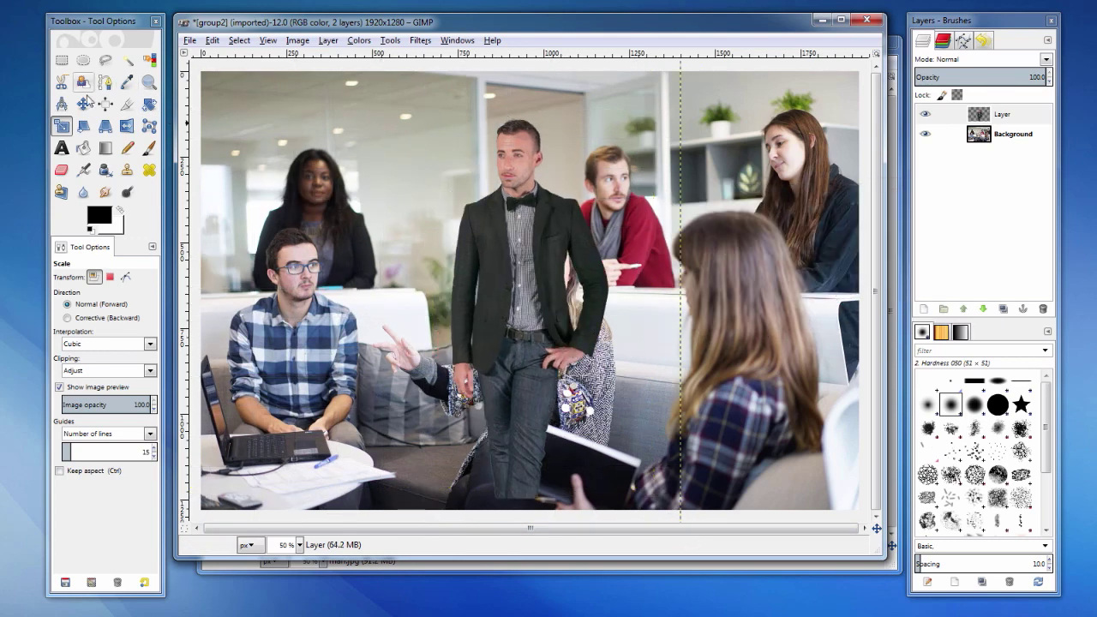
click(83, 104)
drag(544, 304, 540, 291)
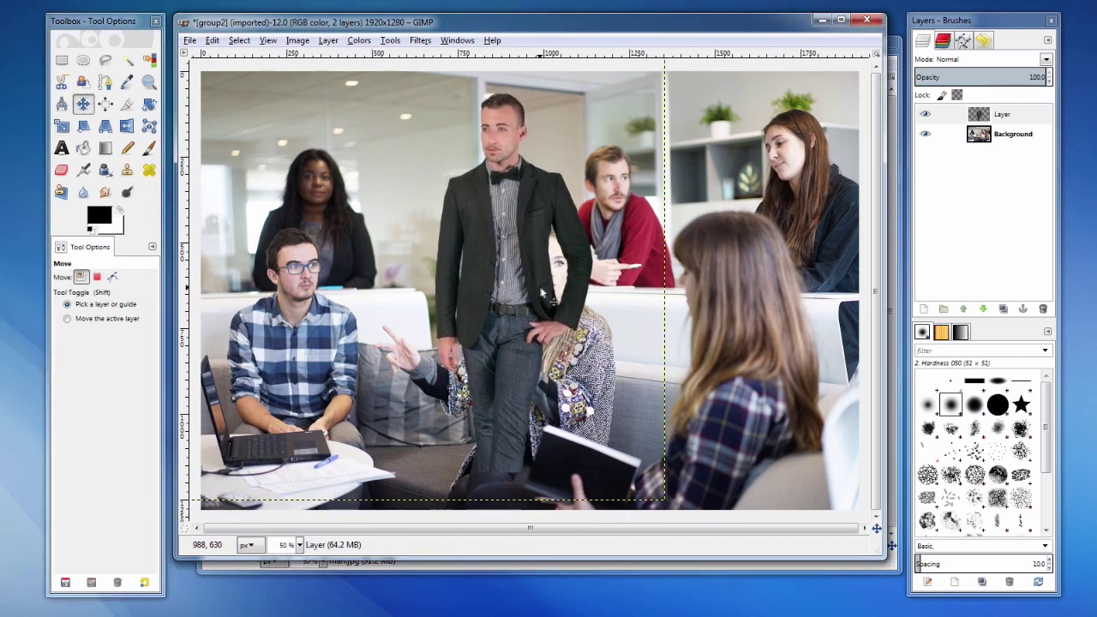
click(126, 127)
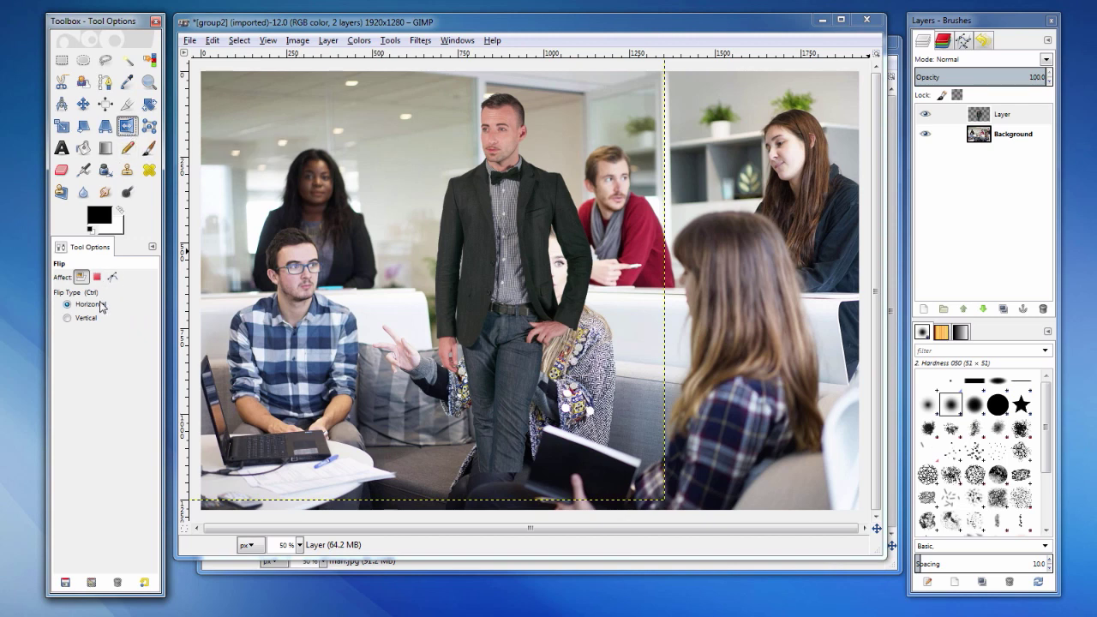
click(516, 262)
key(m)
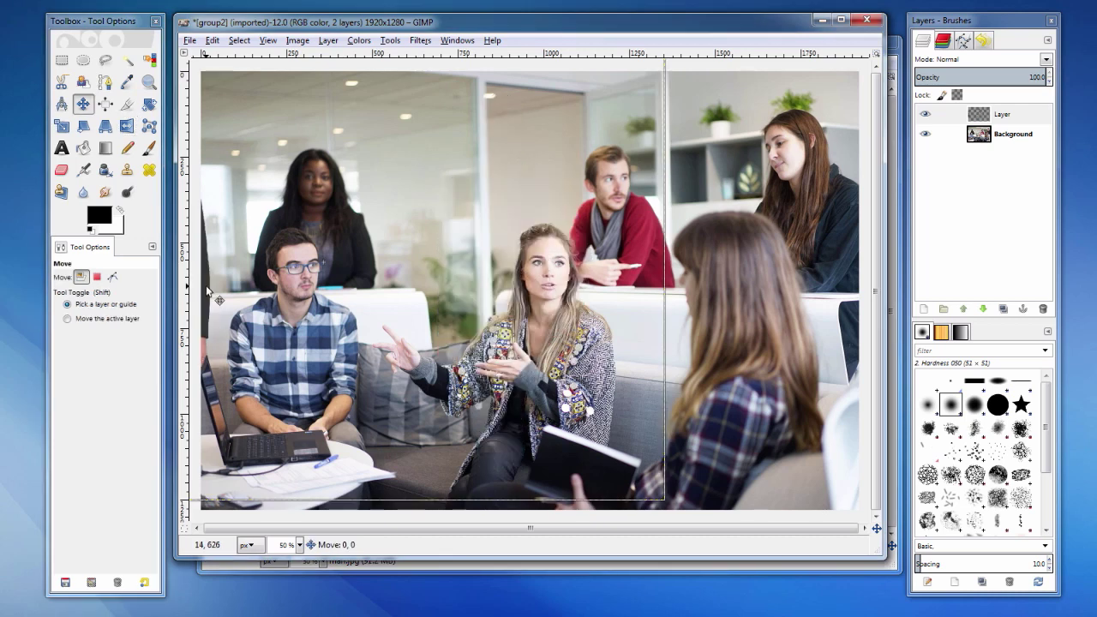
drag(207, 291, 470, 283)
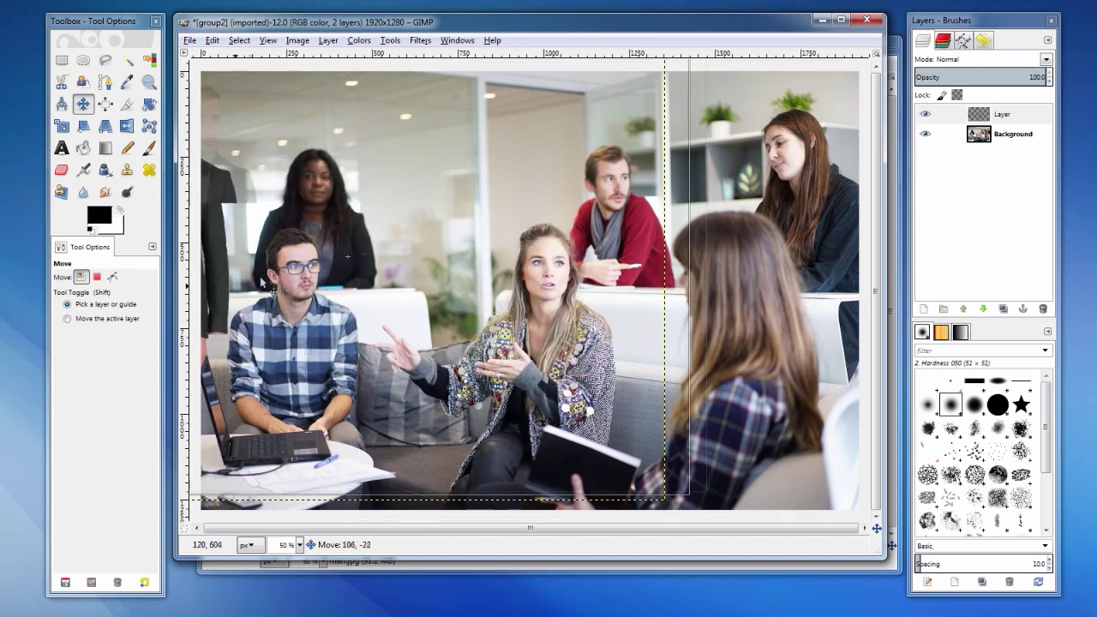
key(ctrl+z)
key(shift+f)
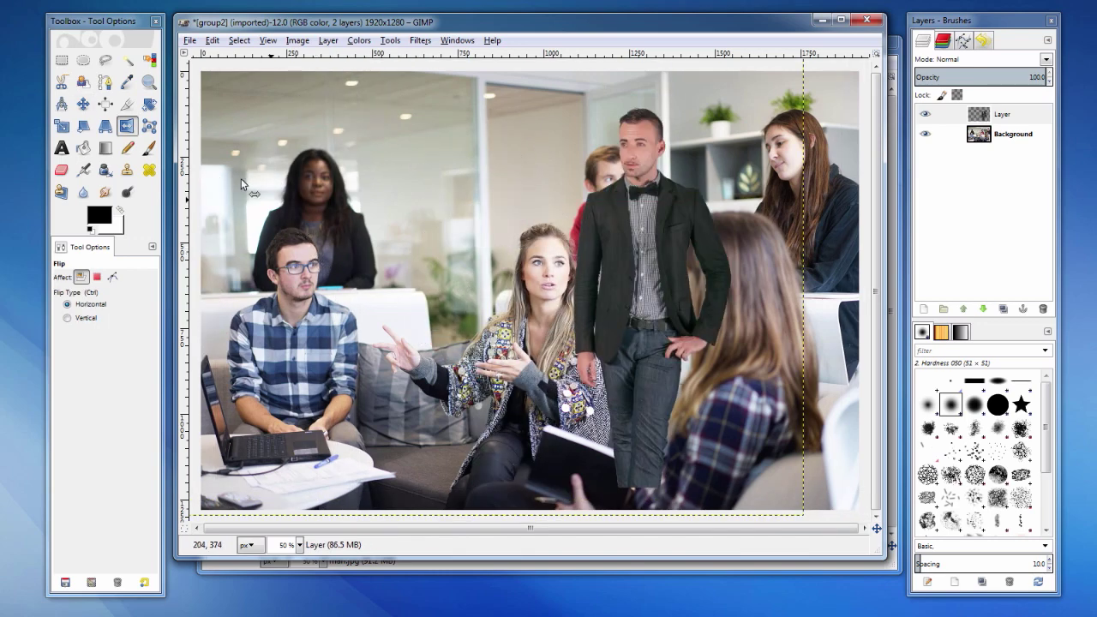
click(83, 104)
drag(651, 266, 513, 244)
- Toggle the man's layer off and on to compare, then make the Background layer active
double_click(923, 119)
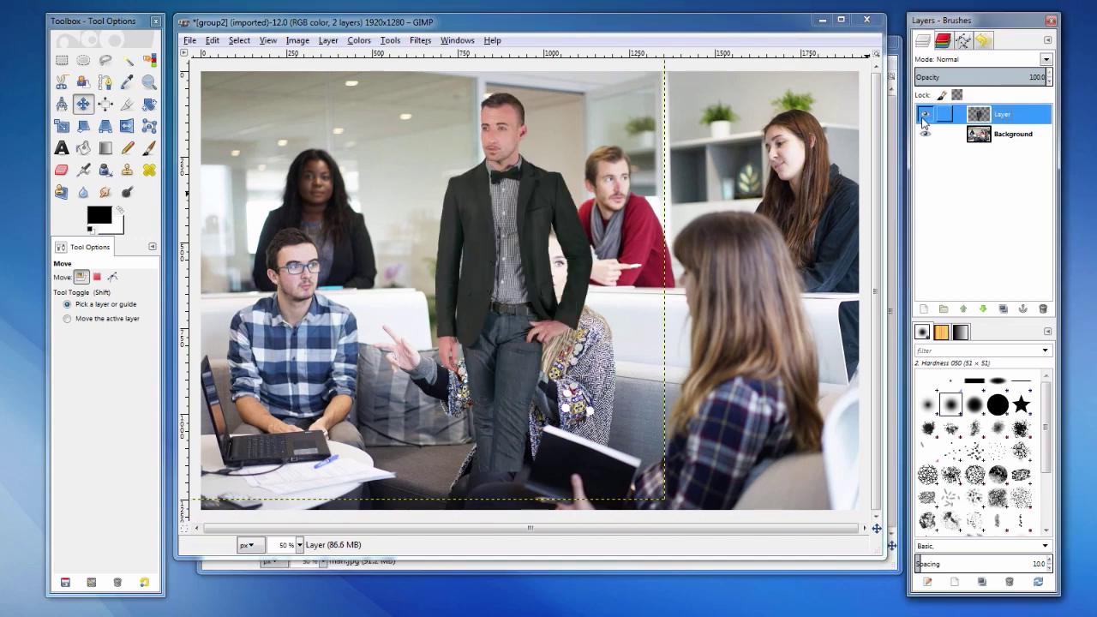
click(923, 119)
click(923, 119)
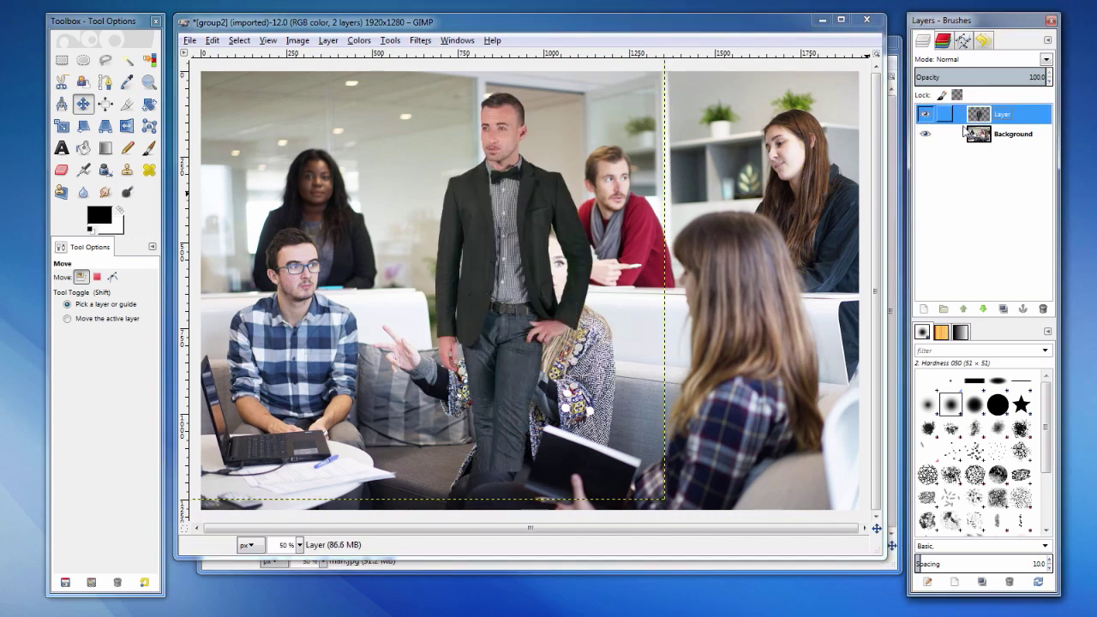
click(1011, 135)
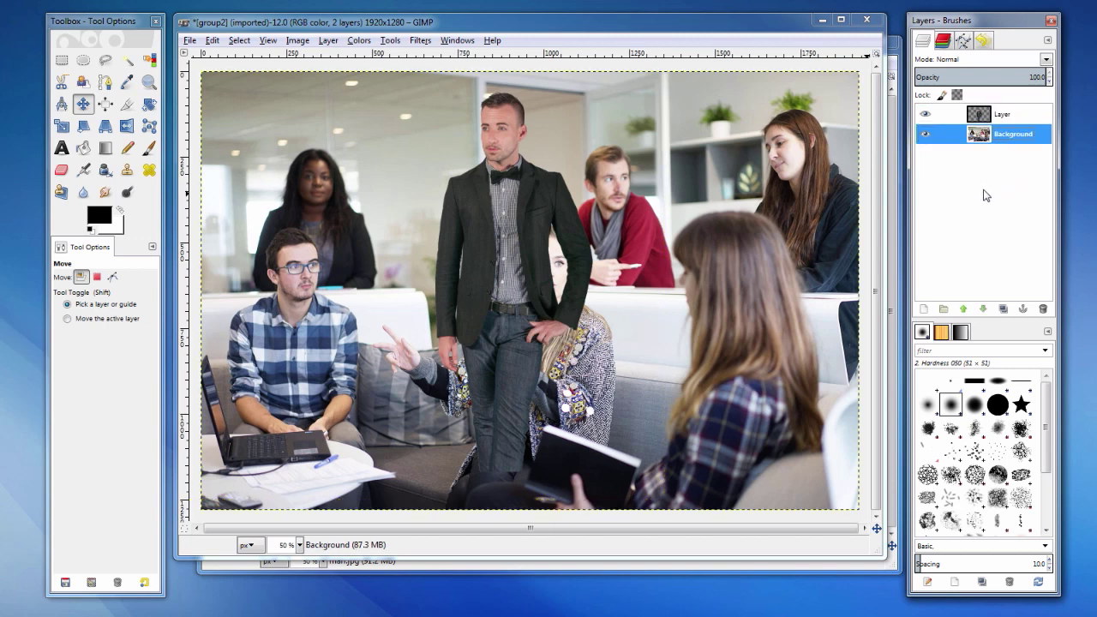
- Copy a rectangle around the standing man, extended down to the photo's bottom edge
click(65, 64)
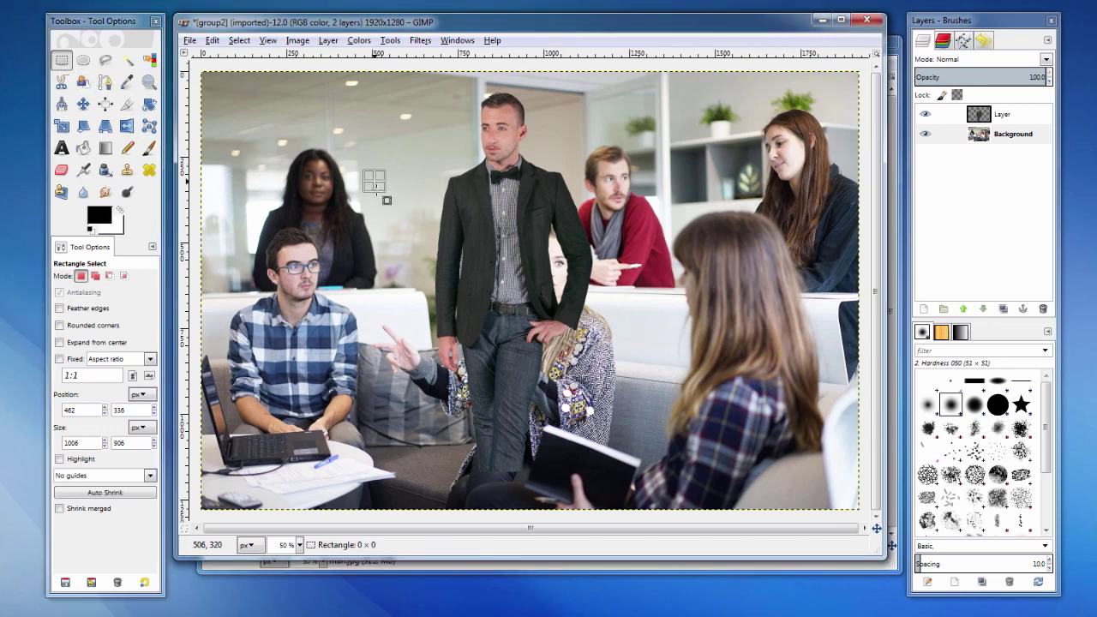
drag(375, 181, 659, 507)
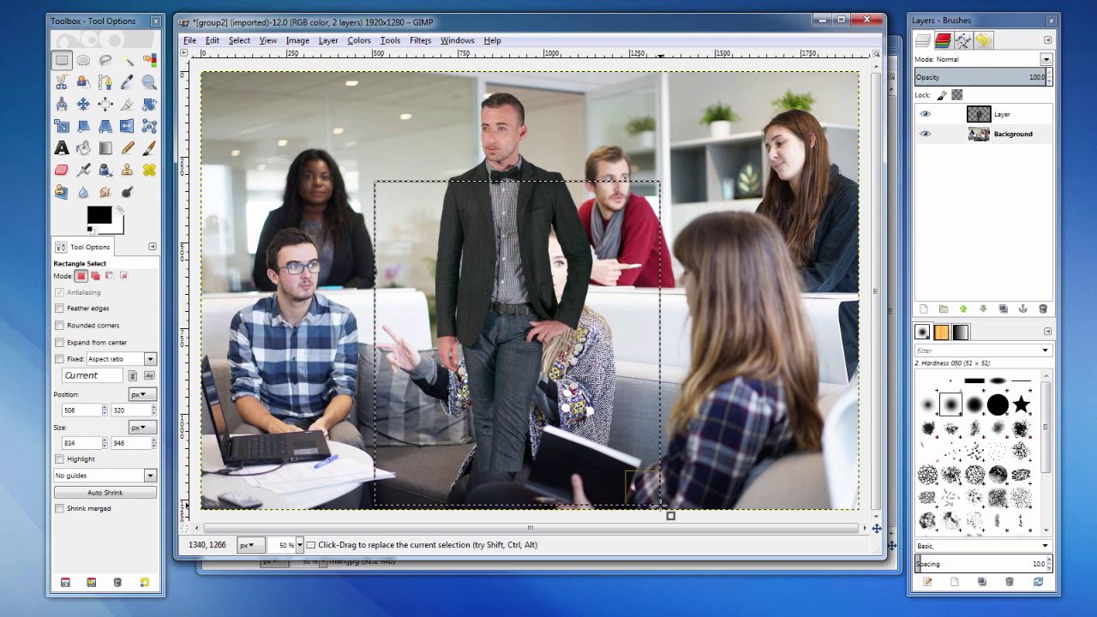
click(932, 178)
click(212, 40)
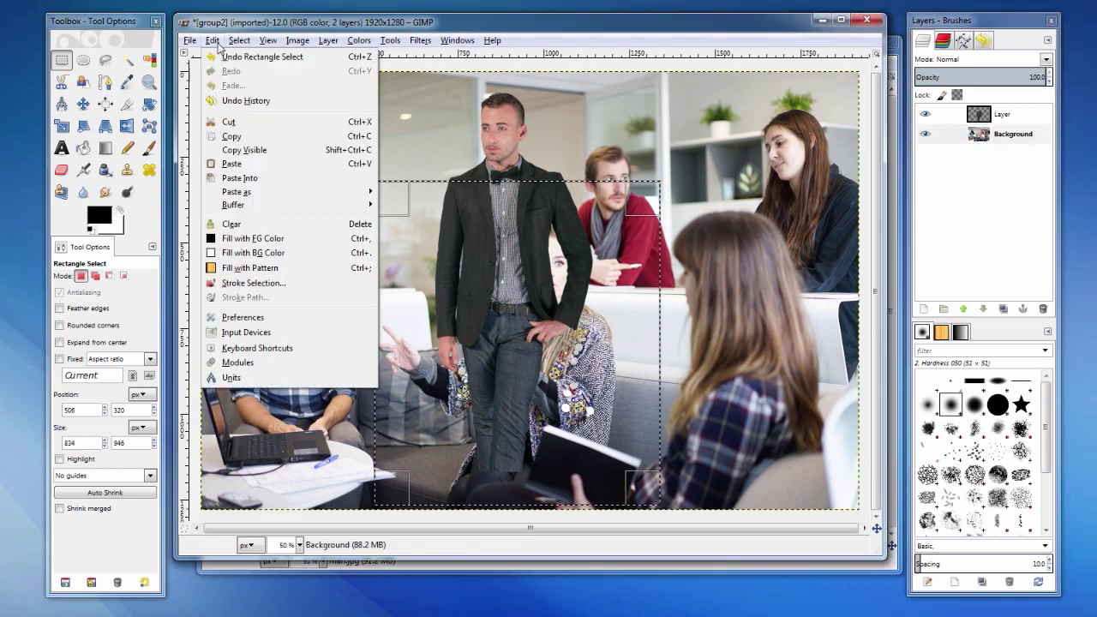
click(245, 134)
- Paste the copied area into a new transparent layer and anchor it as Layer #1
click(923, 309)
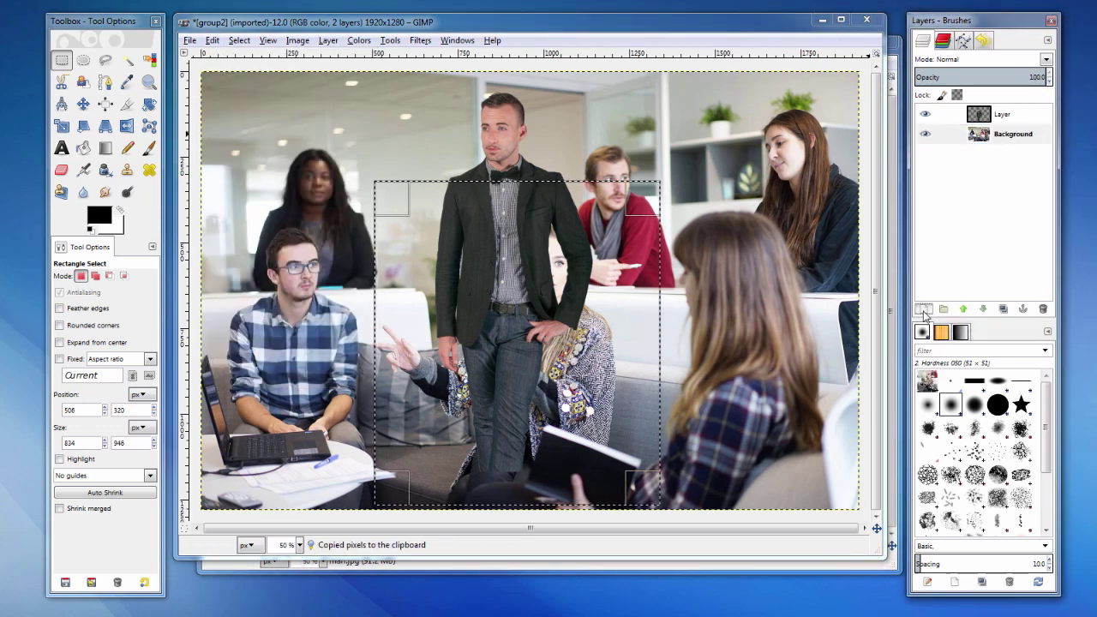
click(928, 420)
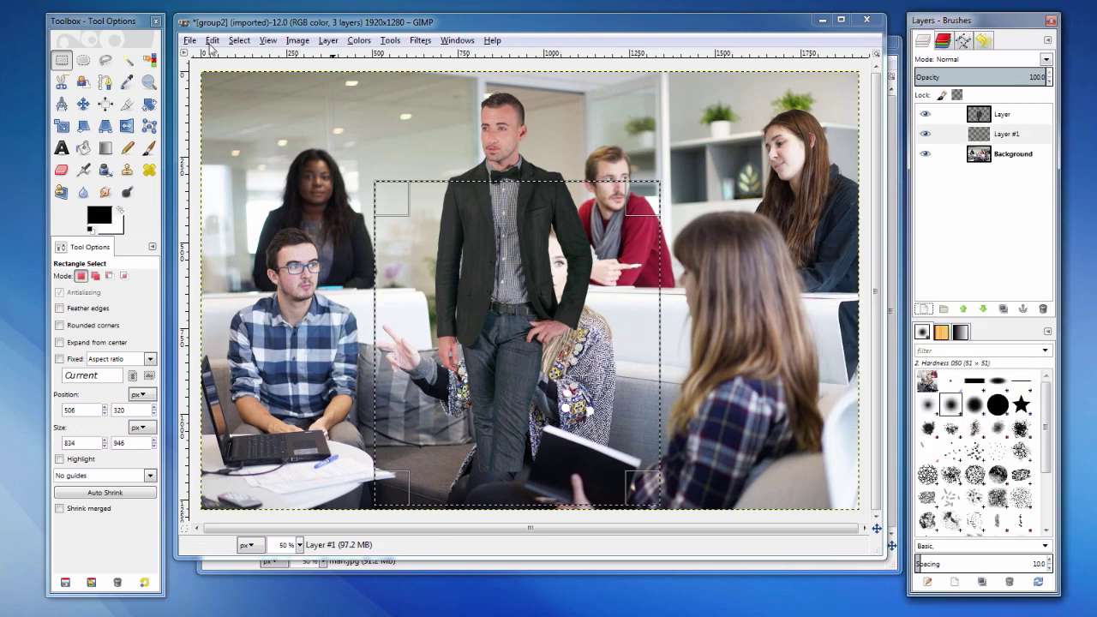
click(211, 41)
click(263, 163)
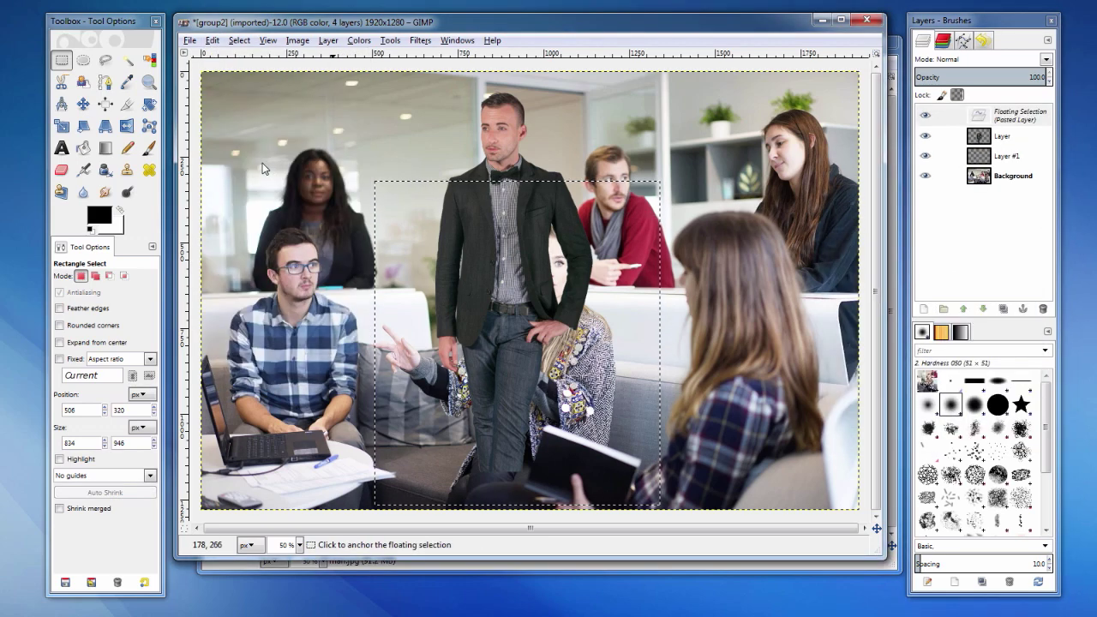
click(1017, 159)
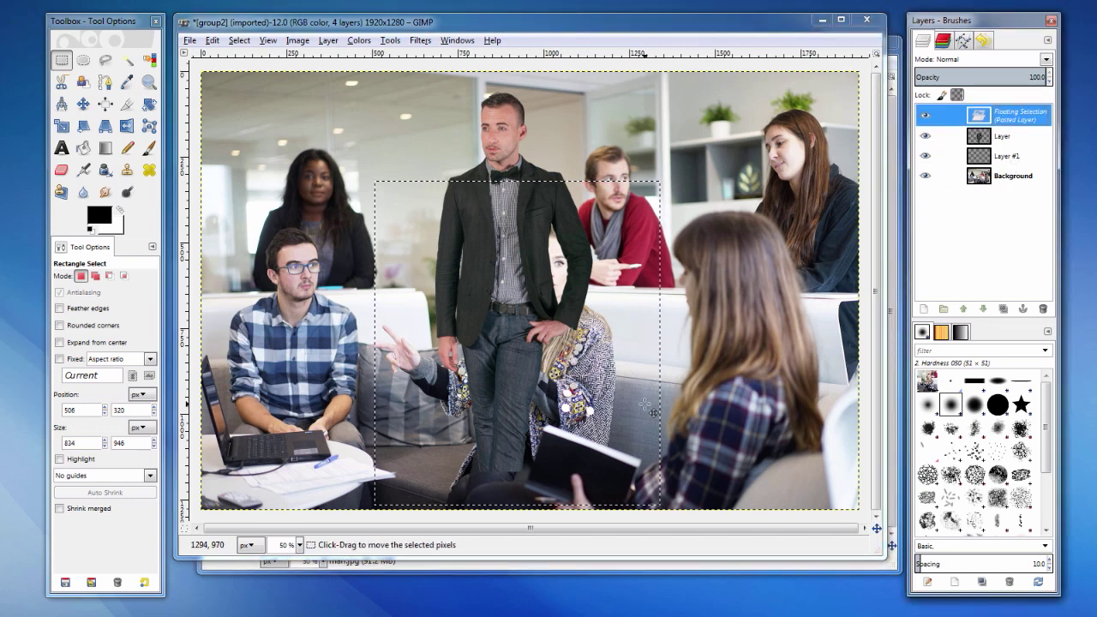
click(690, 398)
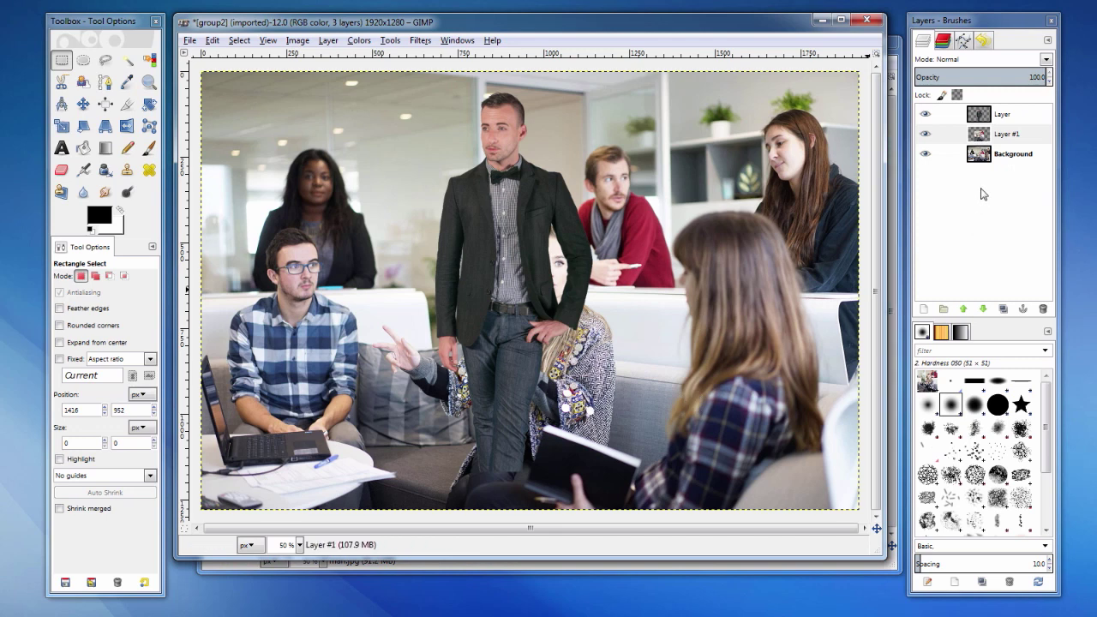
- Lower 'Layer' beneath Layer #1, then toggle Layer #1's visibility to compare the result
click(1003, 117)
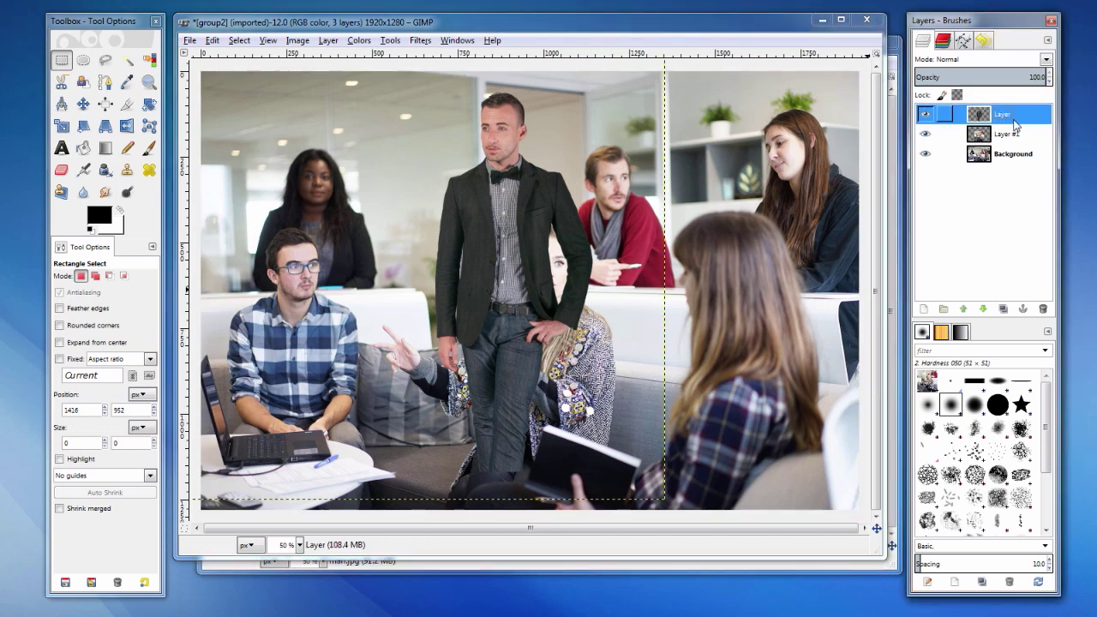
drag(1015, 116, 1000, 155)
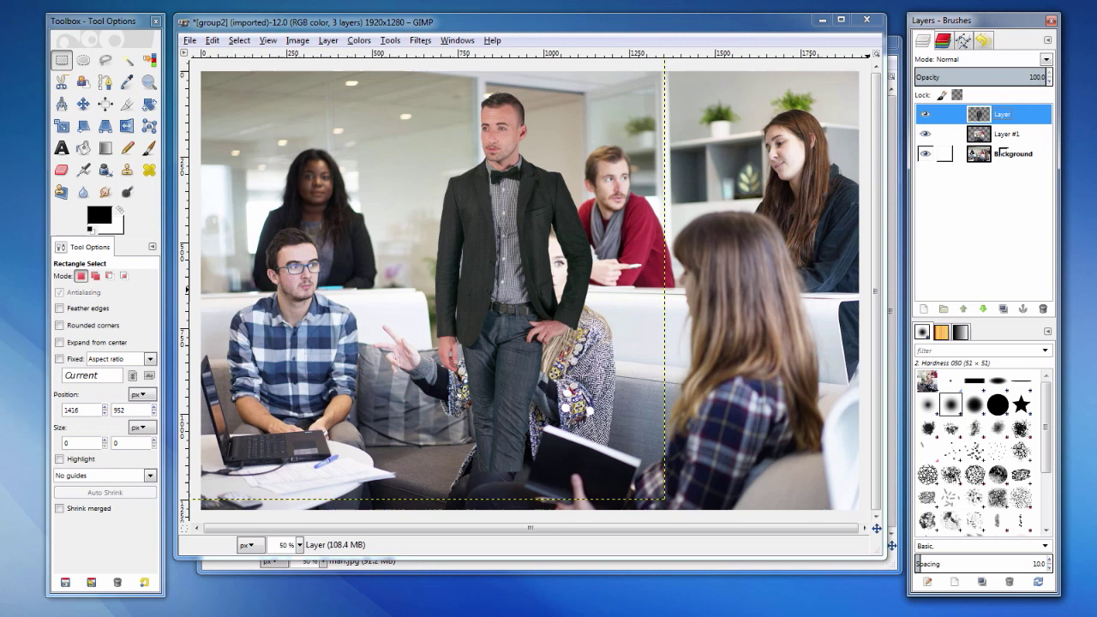
click(987, 315)
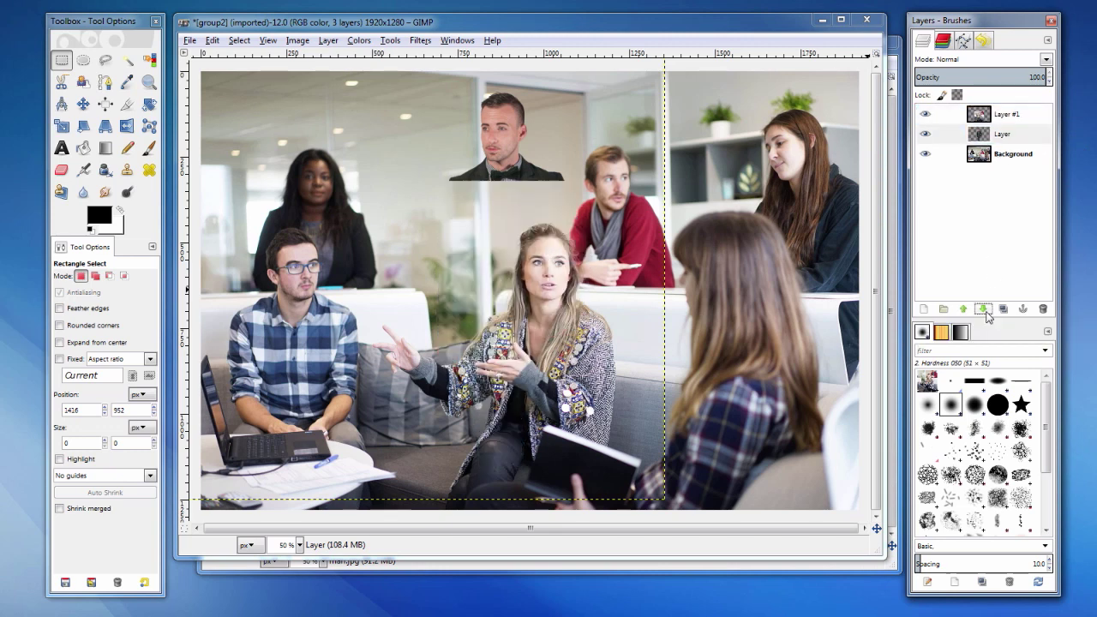
click(926, 117)
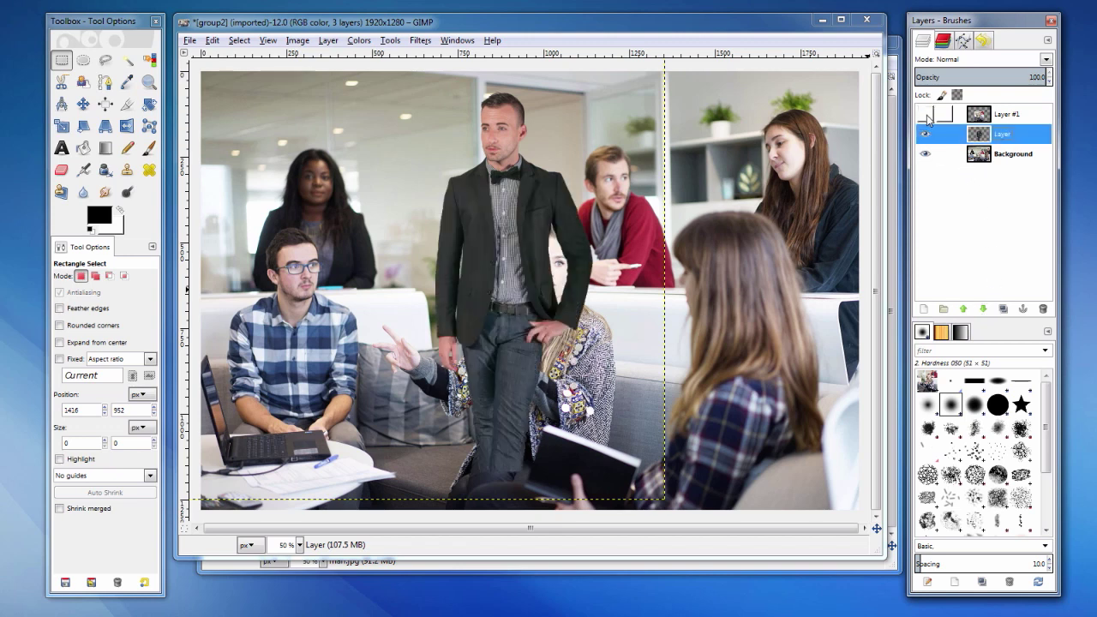
click(925, 117)
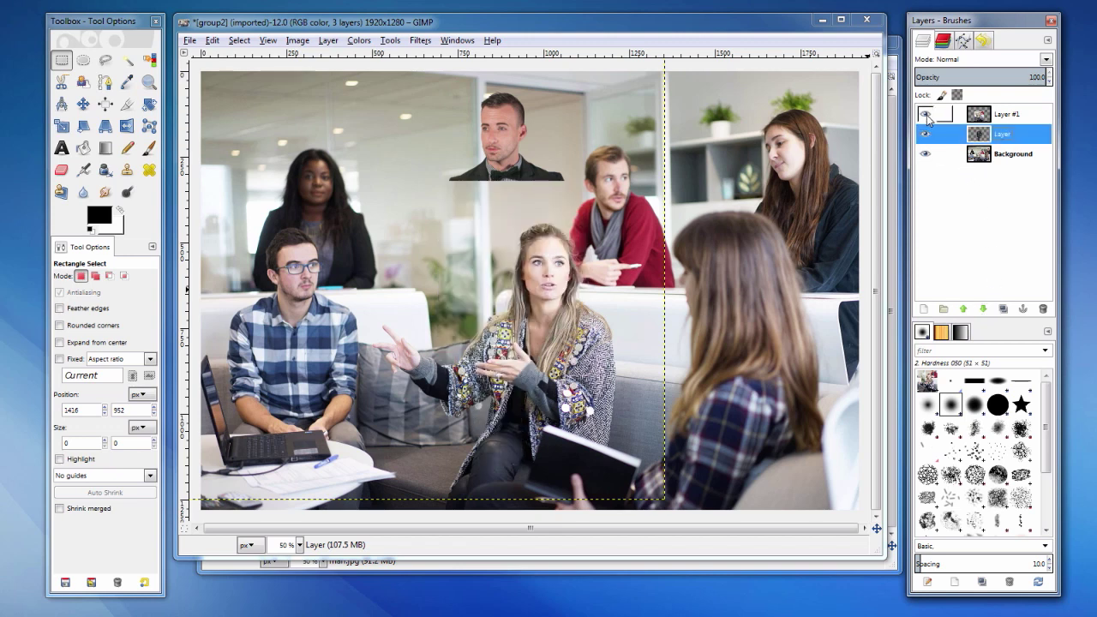
- Fuzzy-select the area over the man's body on Layer #1 and delete it
click(1006, 114)
key(u)
click(491, 229)
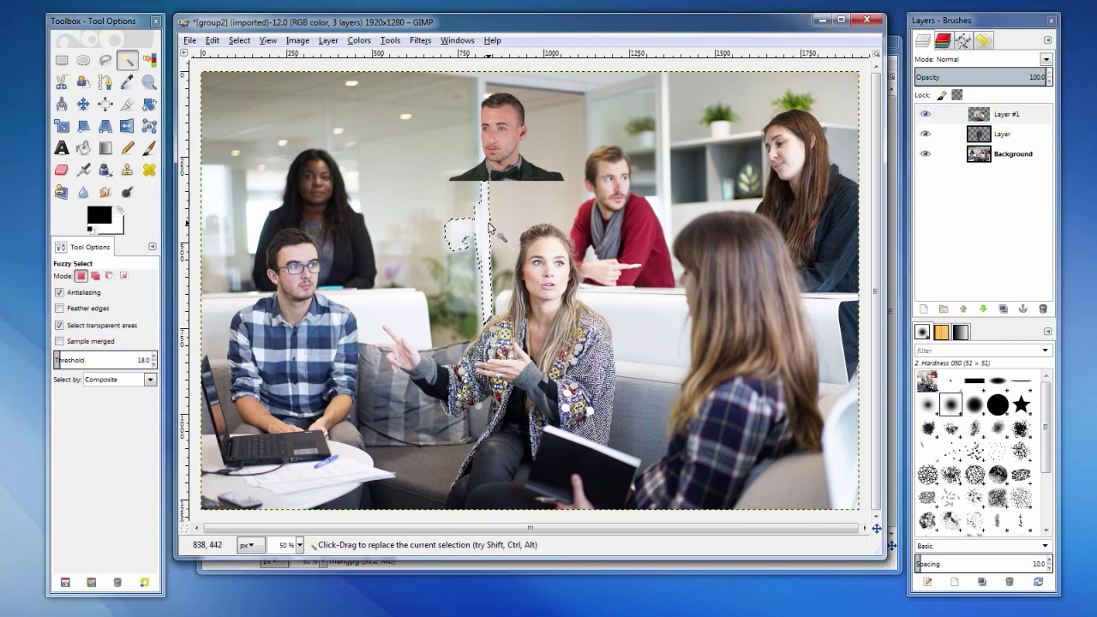
key(Delete)
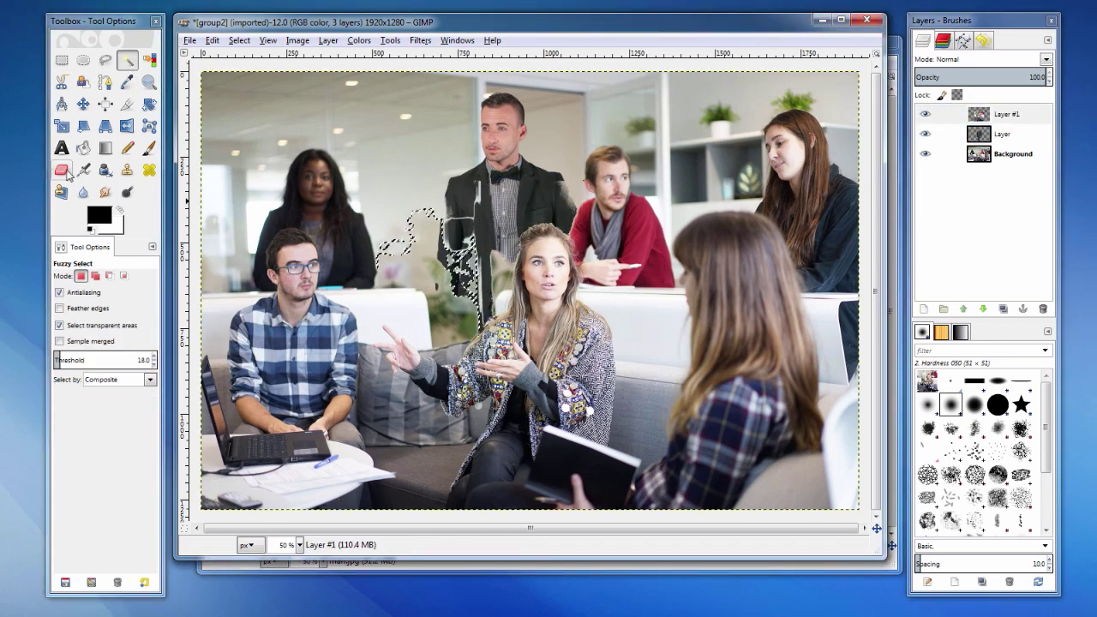
- Erase Layer #1 beside the man's jacket with an eraser of size about 127, then deselect
click(65, 171)
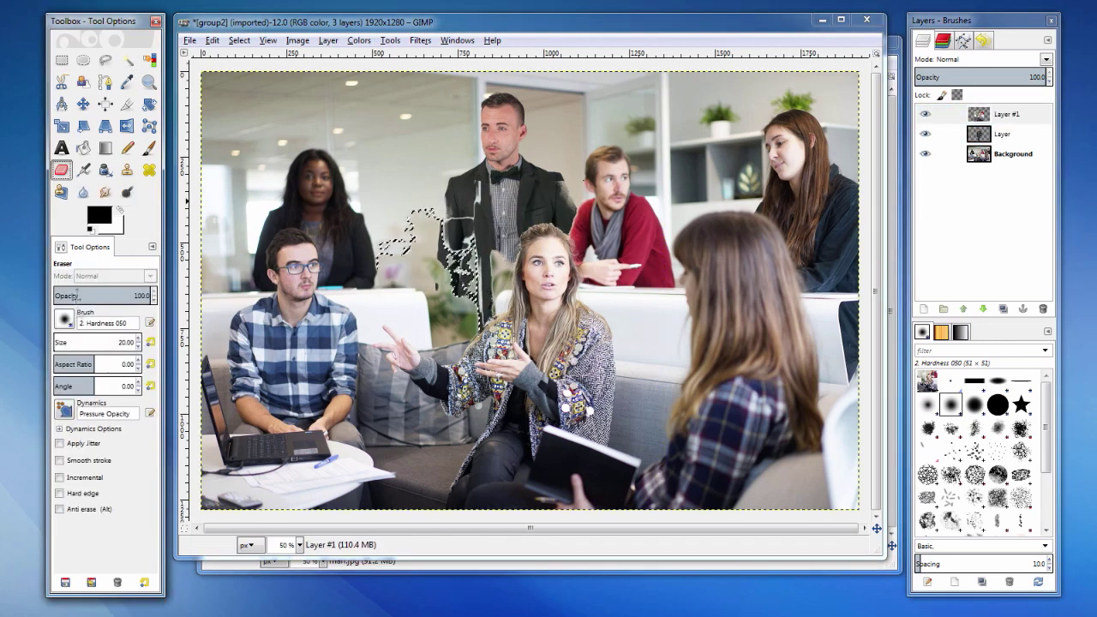
click(75, 341)
drag(76, 341, 65, 341)
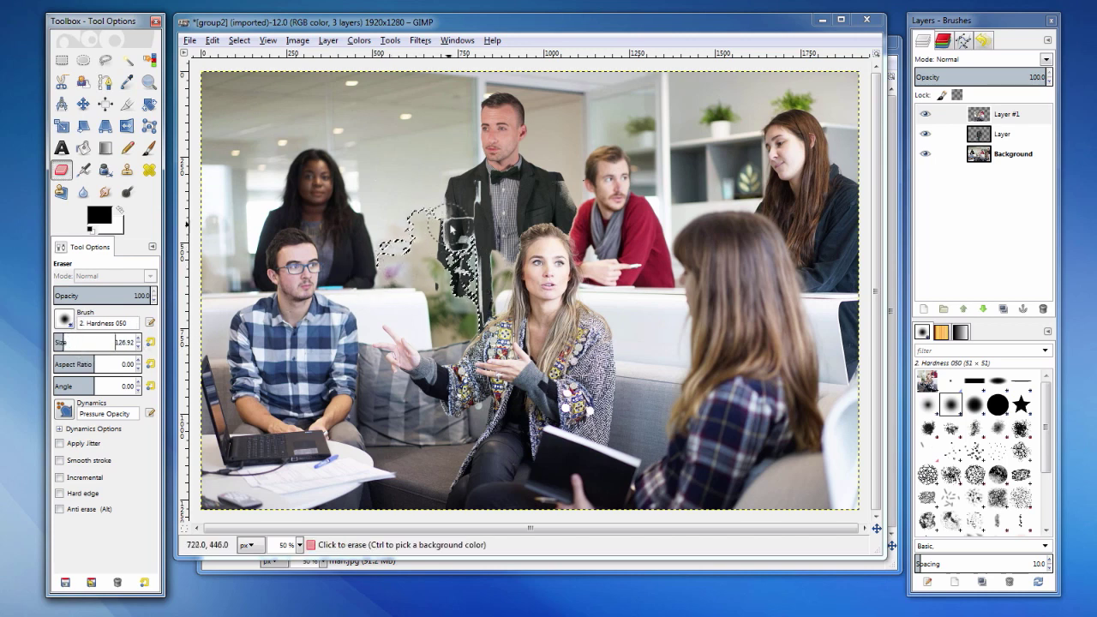
mouse_move(454, 230)
mouse_down()
mouse_move(453, 173)
mouse_move(562, 184)
mouse_move(489, 202)
mouse_move(480, 248)
mouse_move(491, 246)
mouse_move(454, 250)
mouse_up()
key(ctrl+shift+a)
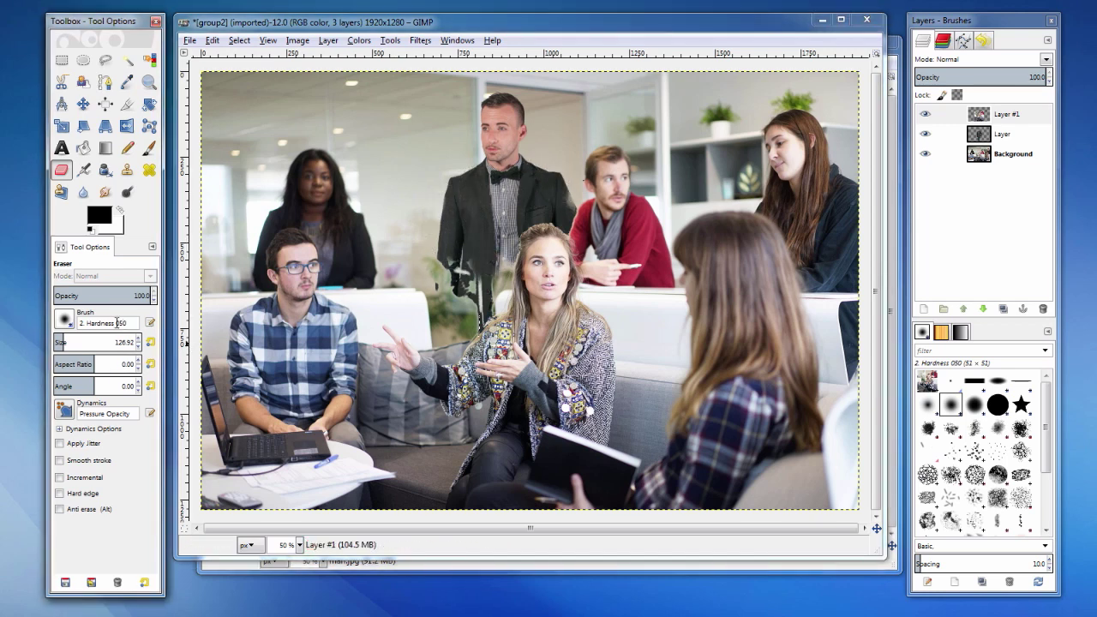
- Erase more of the jacket area with the Hardness 100 brush, then shrink the eraser to about 26
click(64, 319)
click(98, 360)
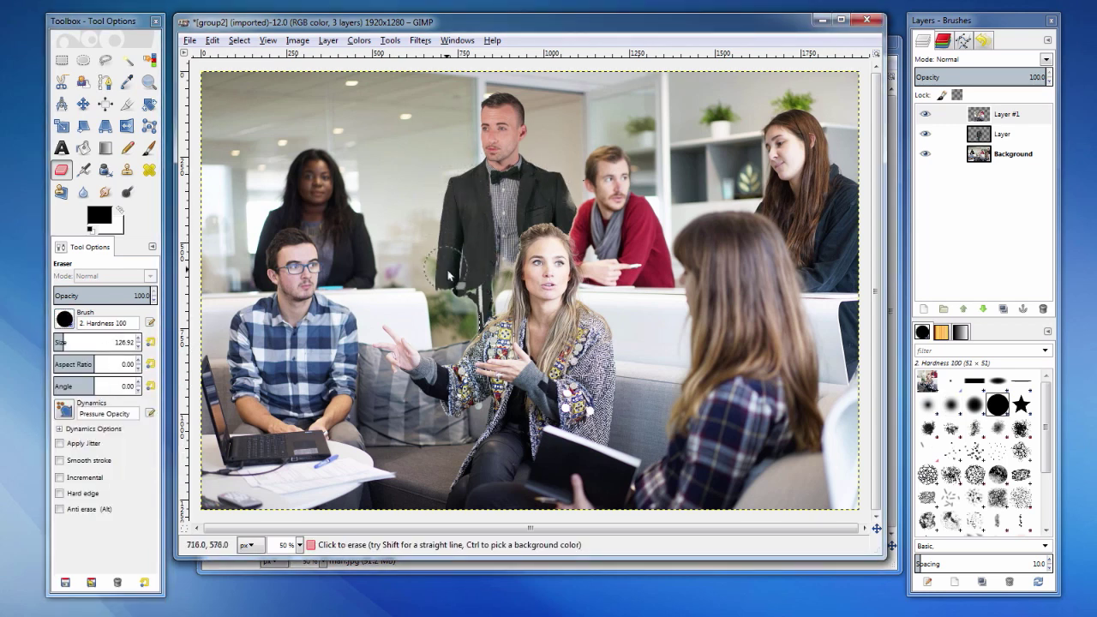
mouse_move(449, 274)
mouse_down()
mouse_move(467, 308)
mouse_move(454, 313)
mouse_move(483, 276)
mouse_move(457, 245)
mouse_up()
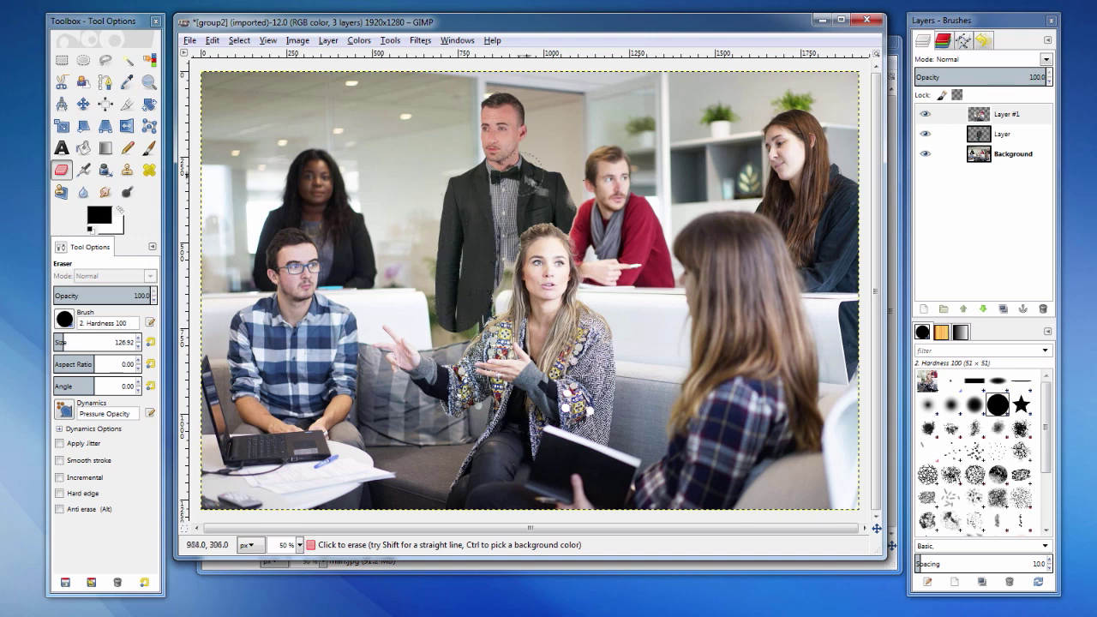
drag(65, 341, 56, 340)
click(65, 319)
- Switch to the Hardness 050 brush, zoom in on the seated woman, and undo a stray eraser stroke
click(68, 365)
key(z)
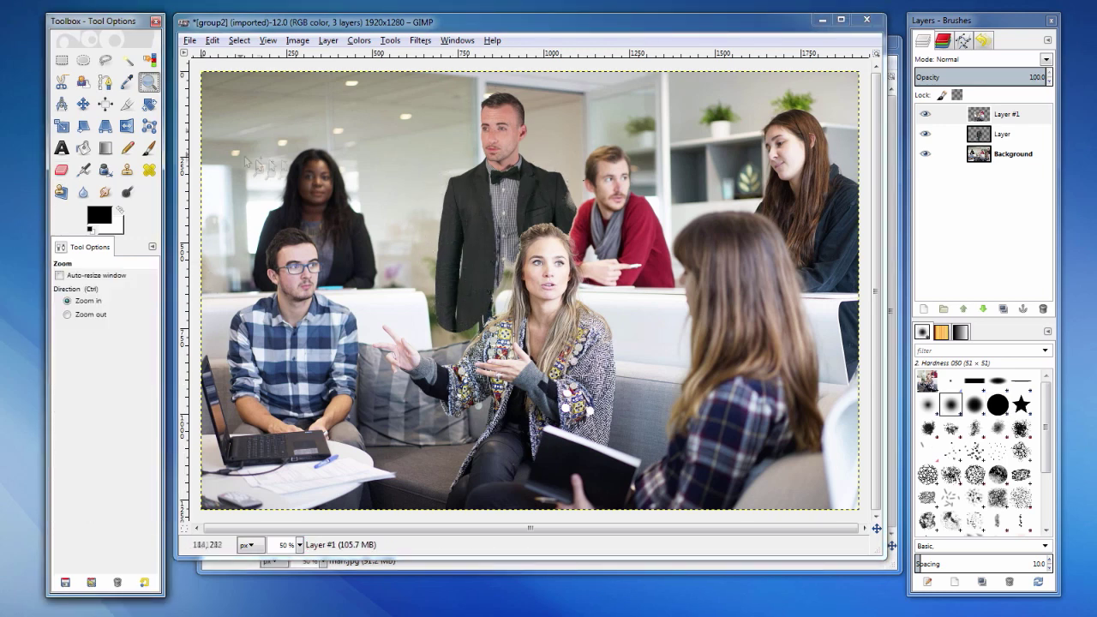
drag(422, 206, 585, 324)
key(shift+e)
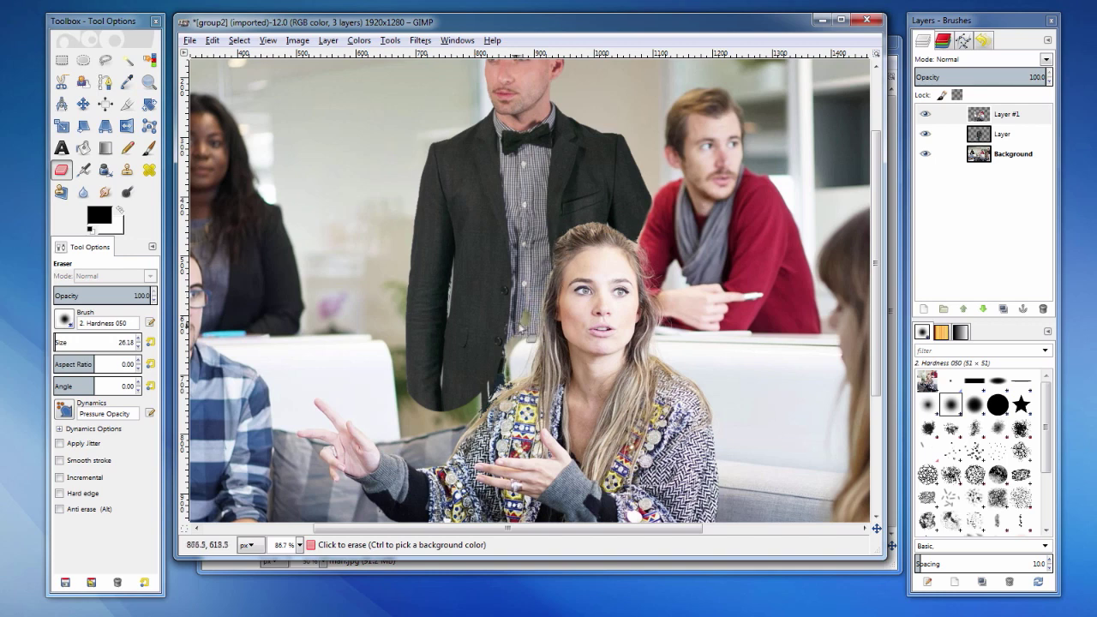
drag(476, 310, 676, 310)
click(212, 41)
click(227, 55)
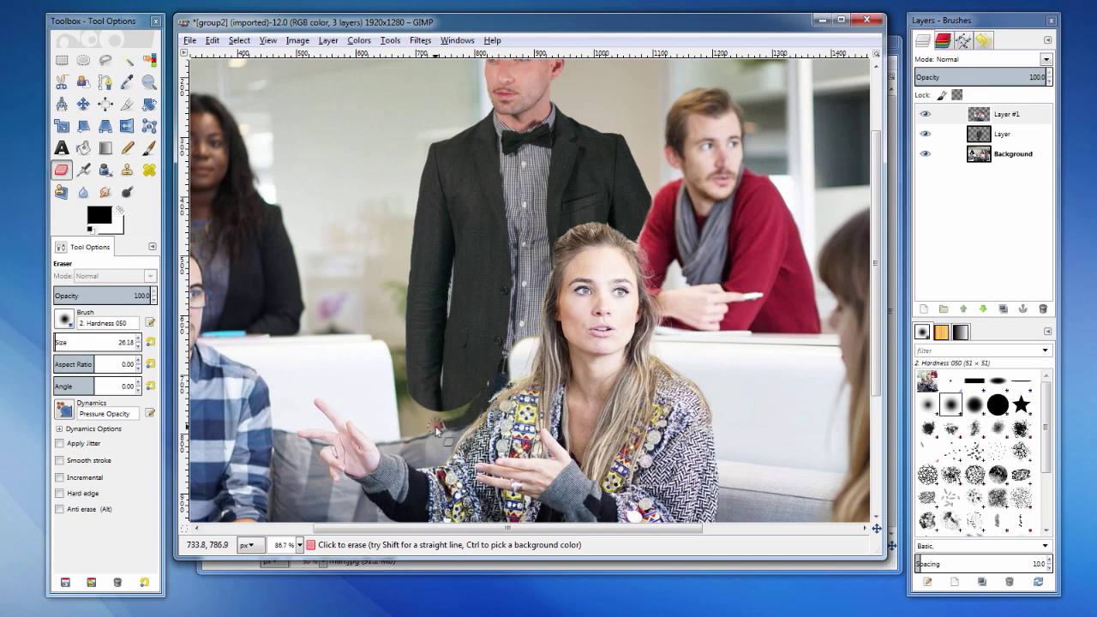
- Hide the Background layer and erase the grey area, white blob, chair-top strip and shoulder edge around the jacket
mouse_move(398, 368)
mouse_down()
mouse_move(411, 434)
mouse_move(424, 421)
mouse_move(415, 417)
mouse_move(479, 398)
mouse_move(423, 421)
mouse_move(471, 414)
mouse_move(492, 387)
mouse_up()
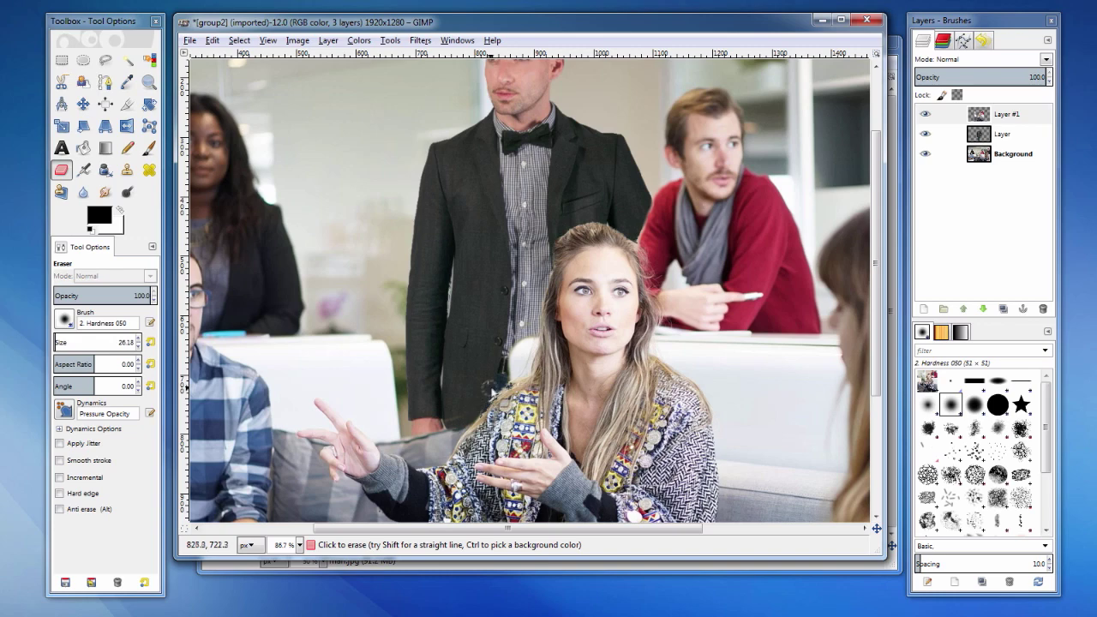
click(924, 154)
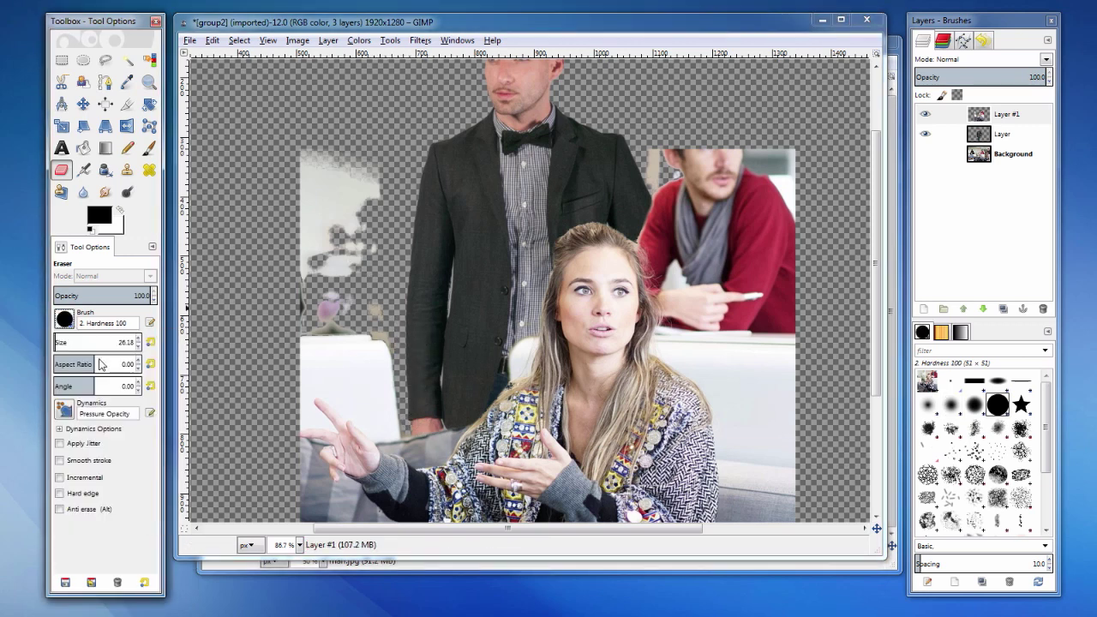
mouse_move(317, 184)
mouse_down()
mouse_move(287, 251)
mouse_move(287, 267)
mouse_move(304, 273)
mouse_move(290, 309)
mouse_move(305, 324)
mouse_move(377, 327)
mouse_up()
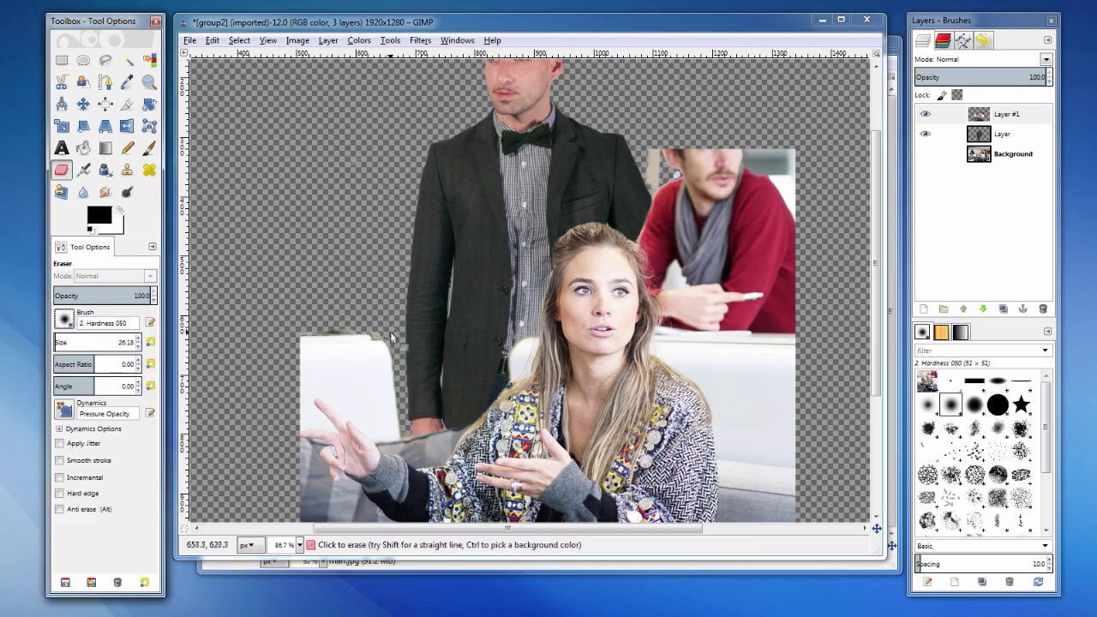
drag(391, 337, 300, 324)
mouse_move(645, 163)
mouse_down()
mouse_move(658, 176)
mouse_move(664, 167)
mouse_move(651, 197)
mouse_move(633, 191)
mouse_move(633, 240)
mouse_move(638, 231)
mouse_up()
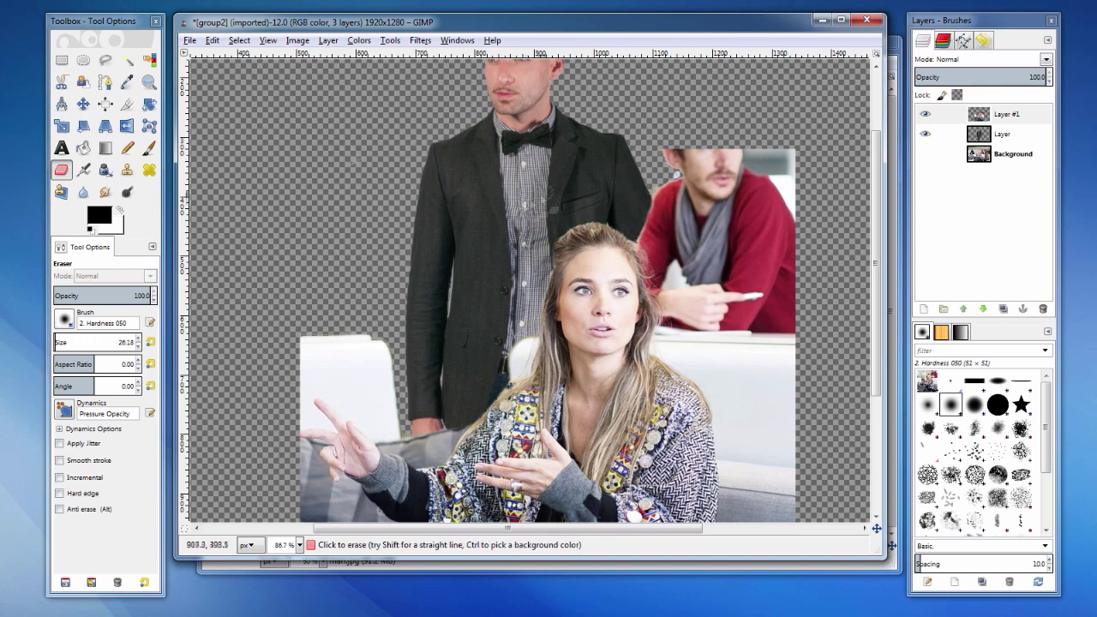
- Show the Background layer again, make the layer named Layer active, and zoom out to the whole photo
click(924, 153)
click(1001, 134)
key(m)
key(shift+2)
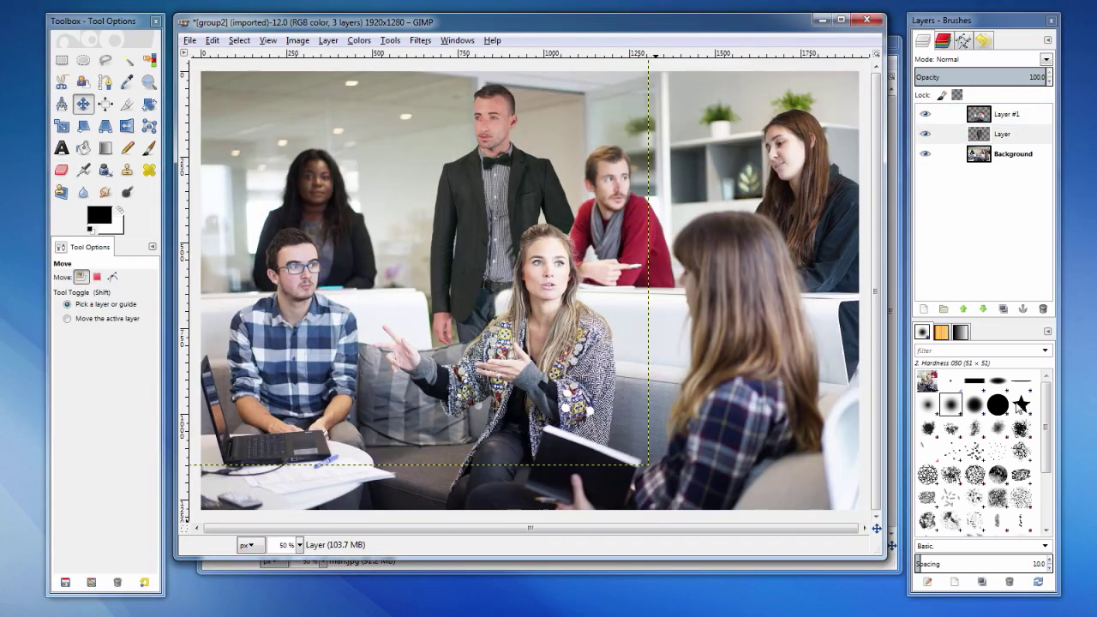
click(1017, 135)
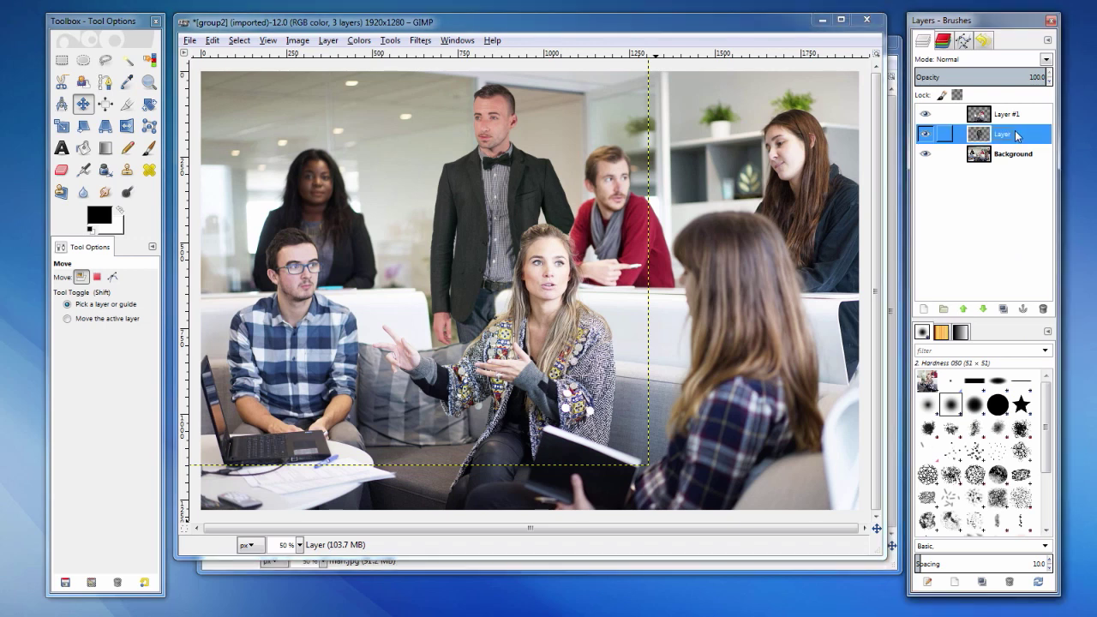
- Apply a Gaussian Blur with radius 3.5 to the man's layer
click(431, 43)
mouse_move(465, 120)
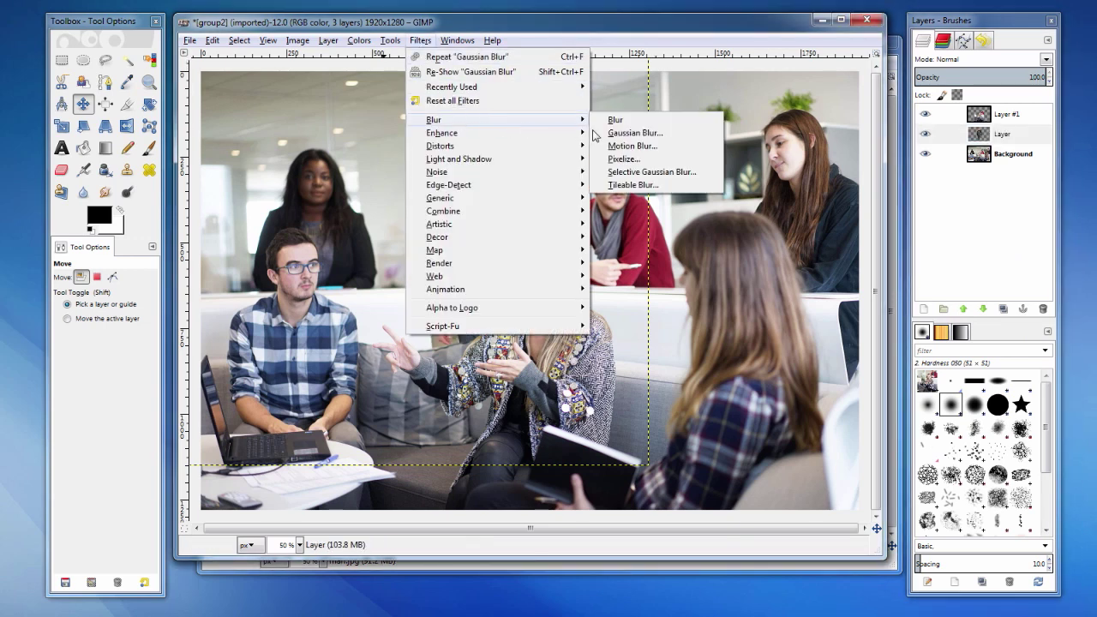
click(634, 132)
drag(511, 250, 814, 178)
double_click(715, 403)
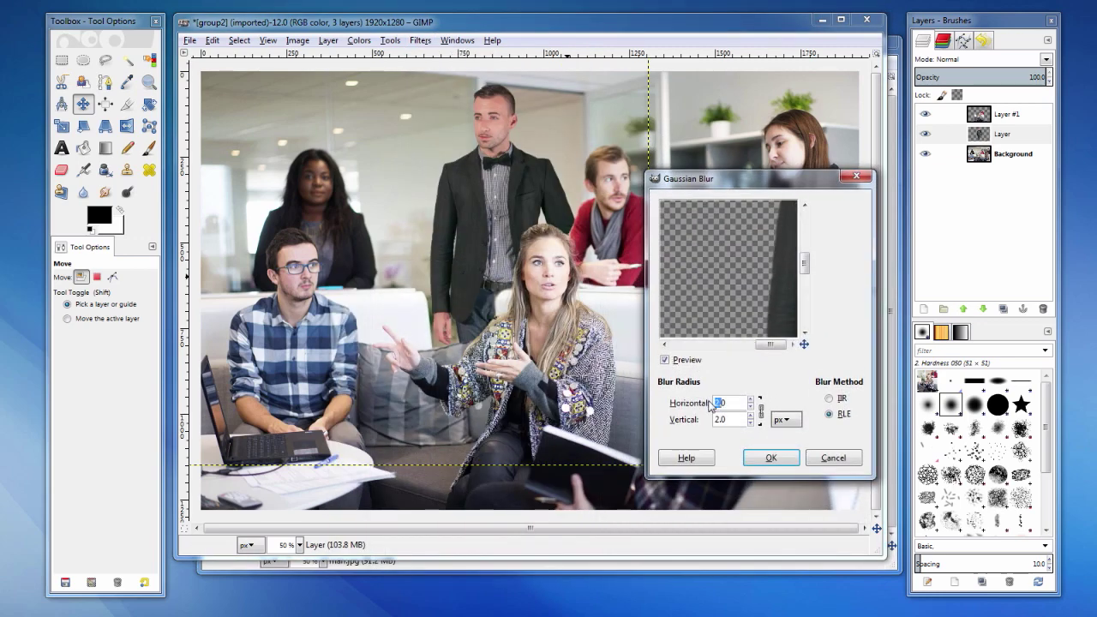
text(3.5)
click(781, 461)
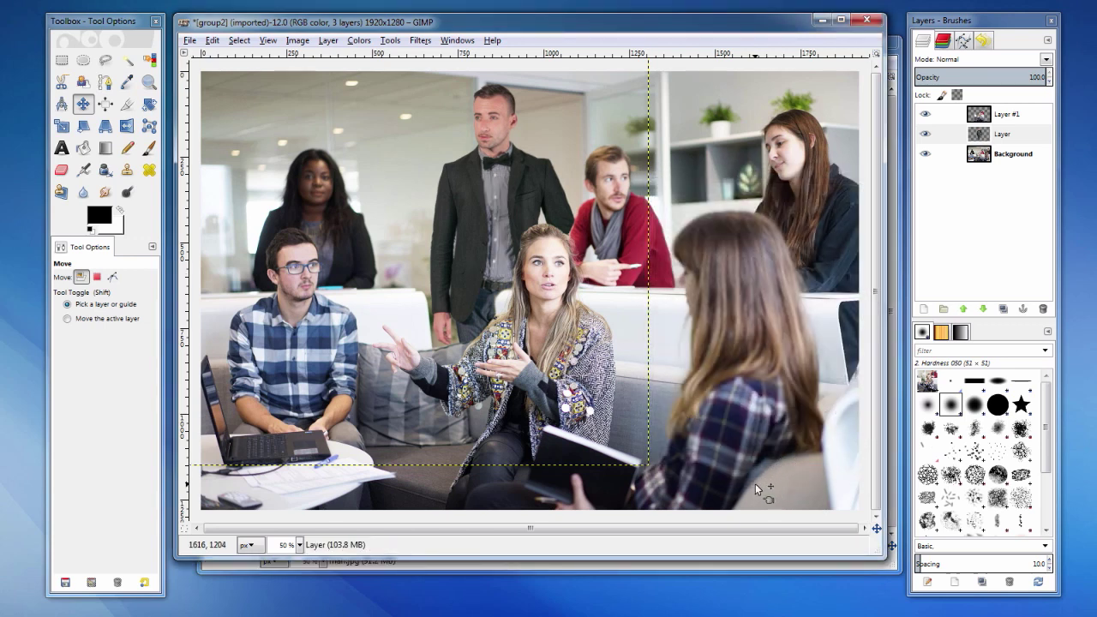
- Save the image as the project file Layers Video.xcf
click(189, 41)
mouse_move(210, 71)
click(219, 163)
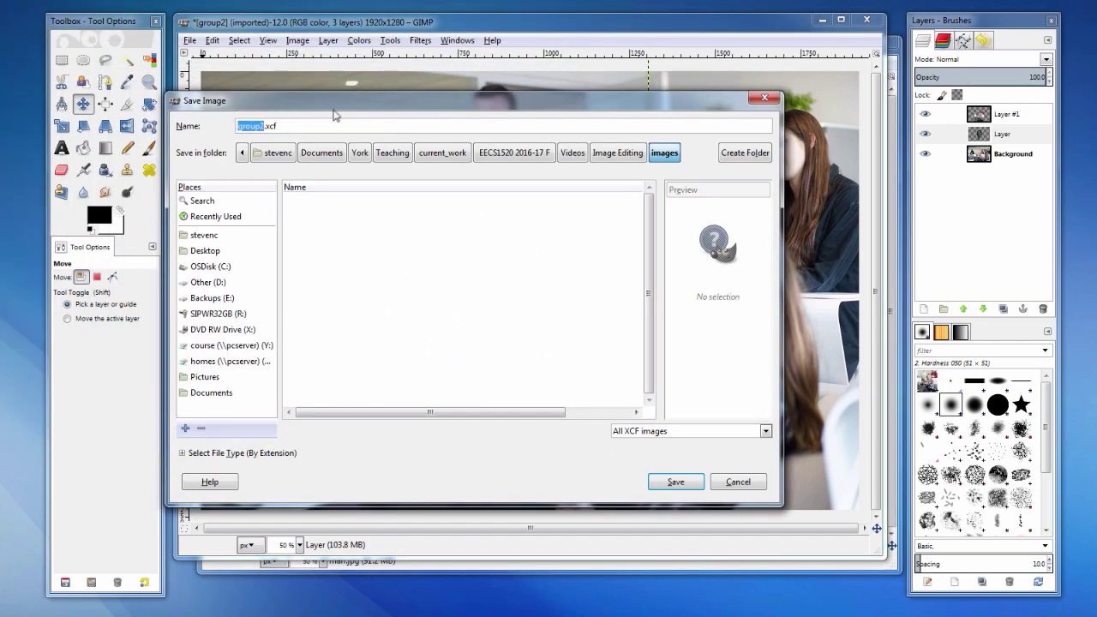
text(Layers Video)
click(675, 481)
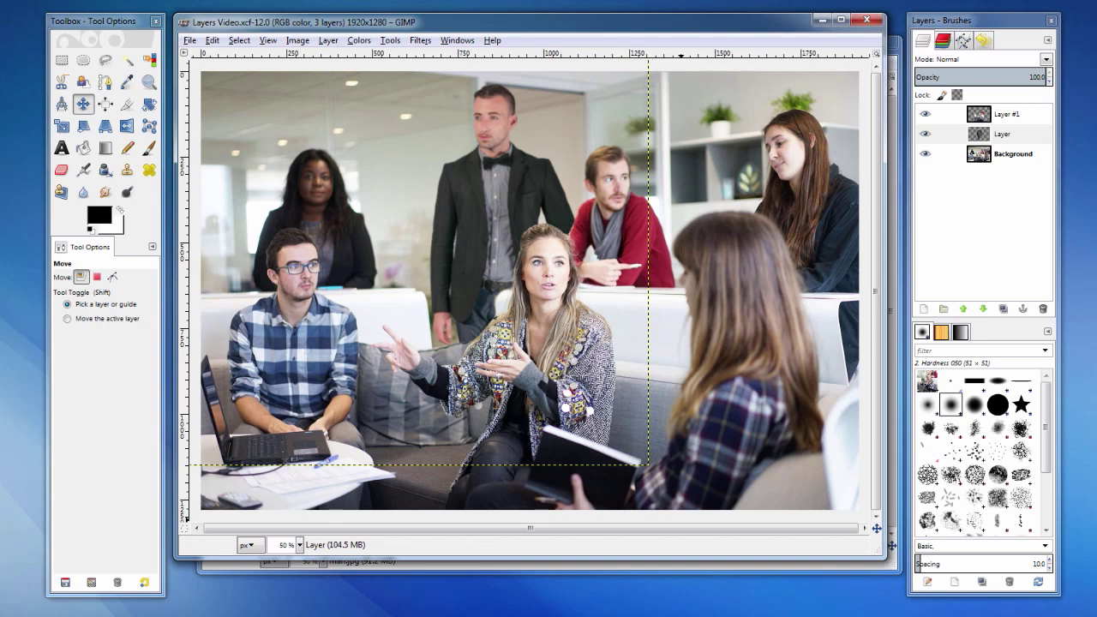
- Duplicate the whole image and resize the copy's window to show the entire picture
drag(307, 78, 302, 68)
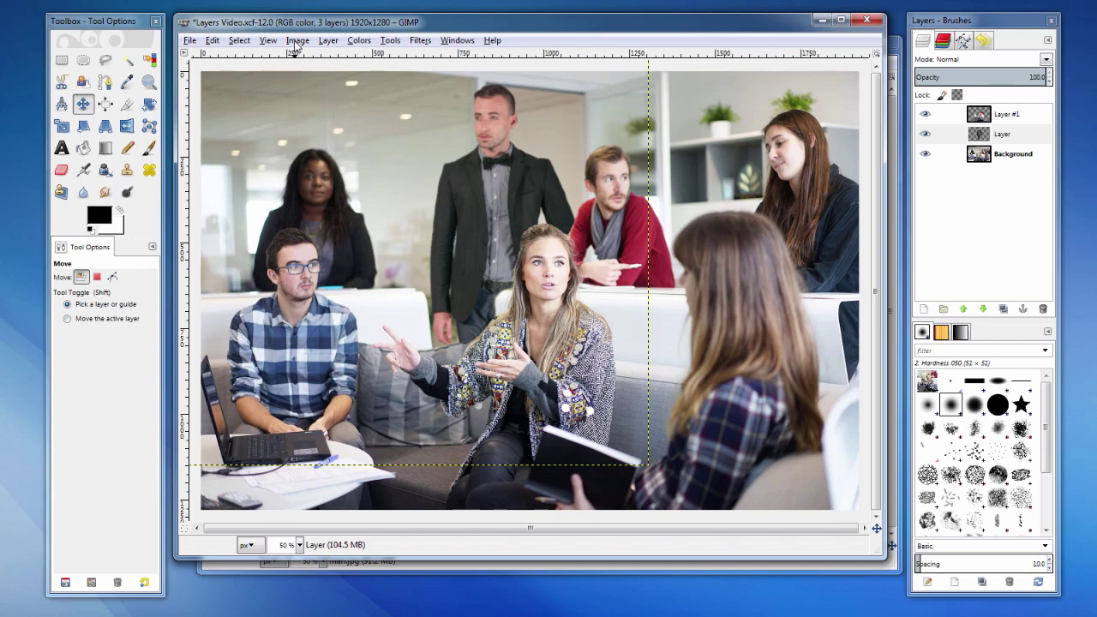
click(297, 40)
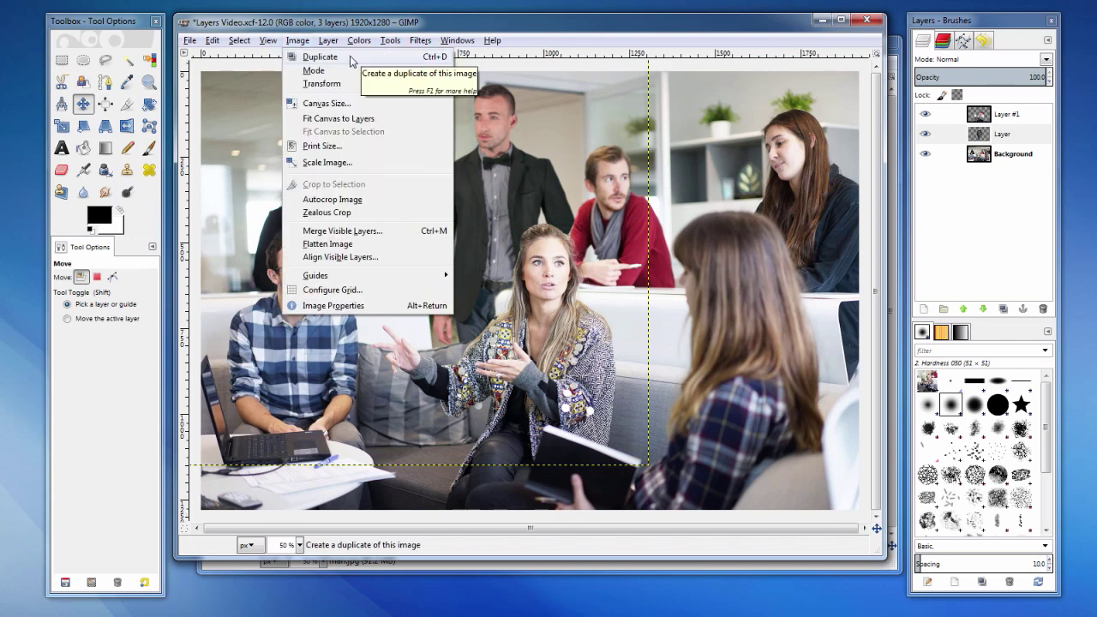
click(320, 56)
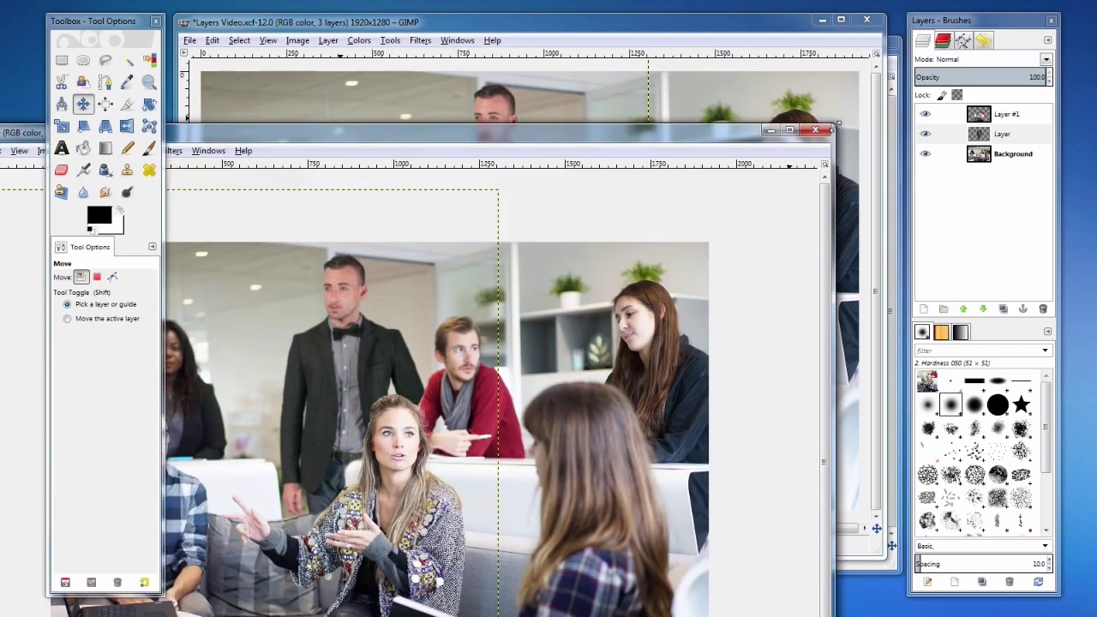
drag(830, 127, 632, 305)
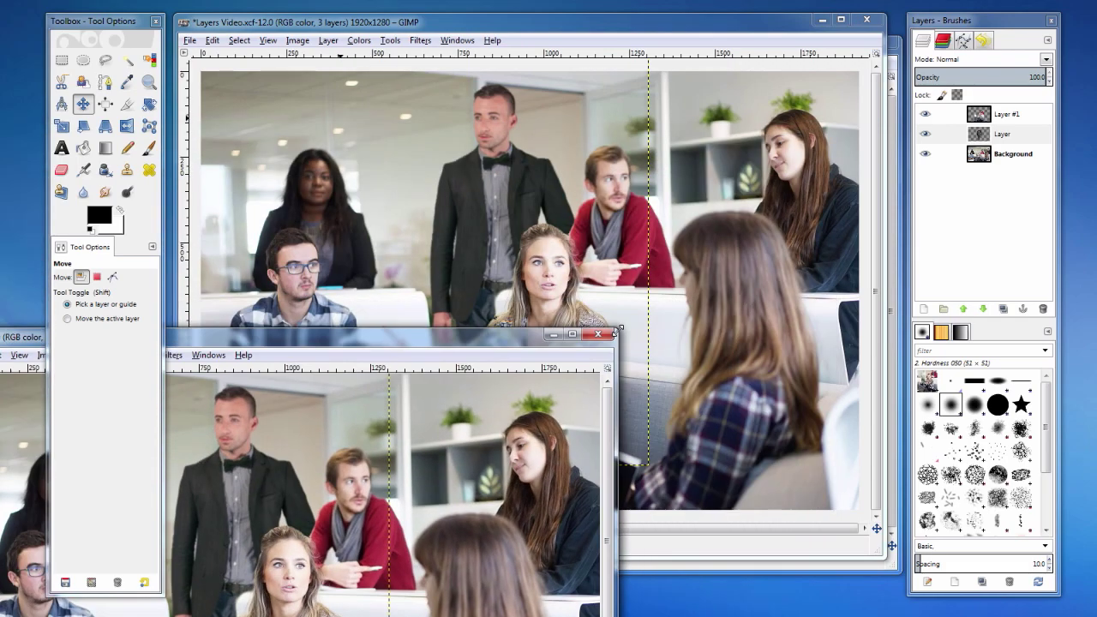
key(ctrl+j)
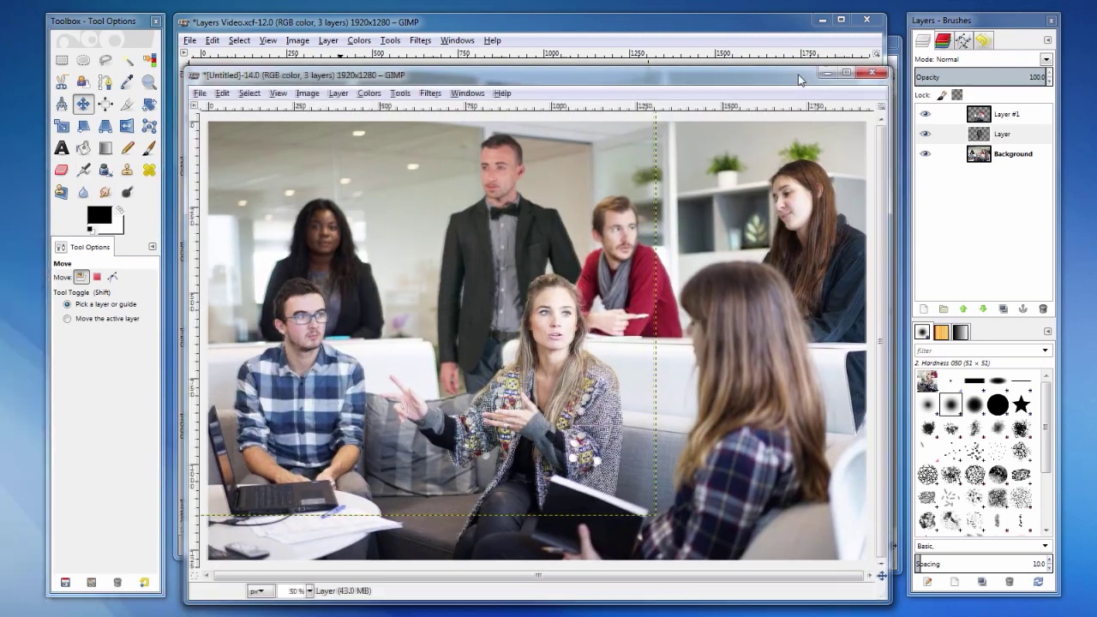
- Flatten the duplicate into a single Background layer and begin exporting it under a new name
click(311, 101)
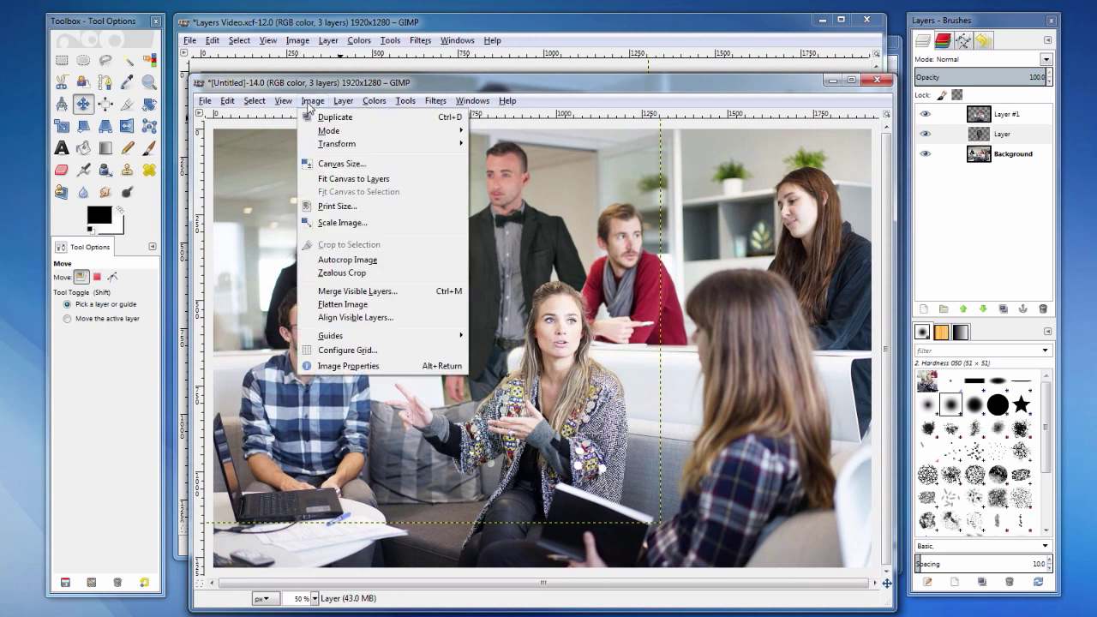
click(381, 305)
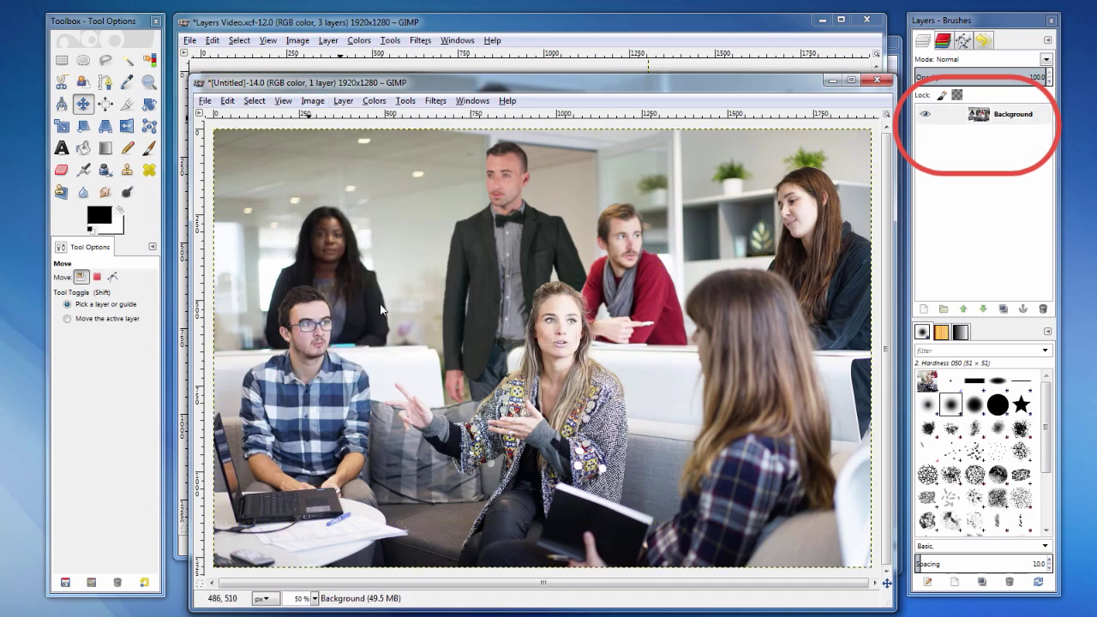
click(205, 101)
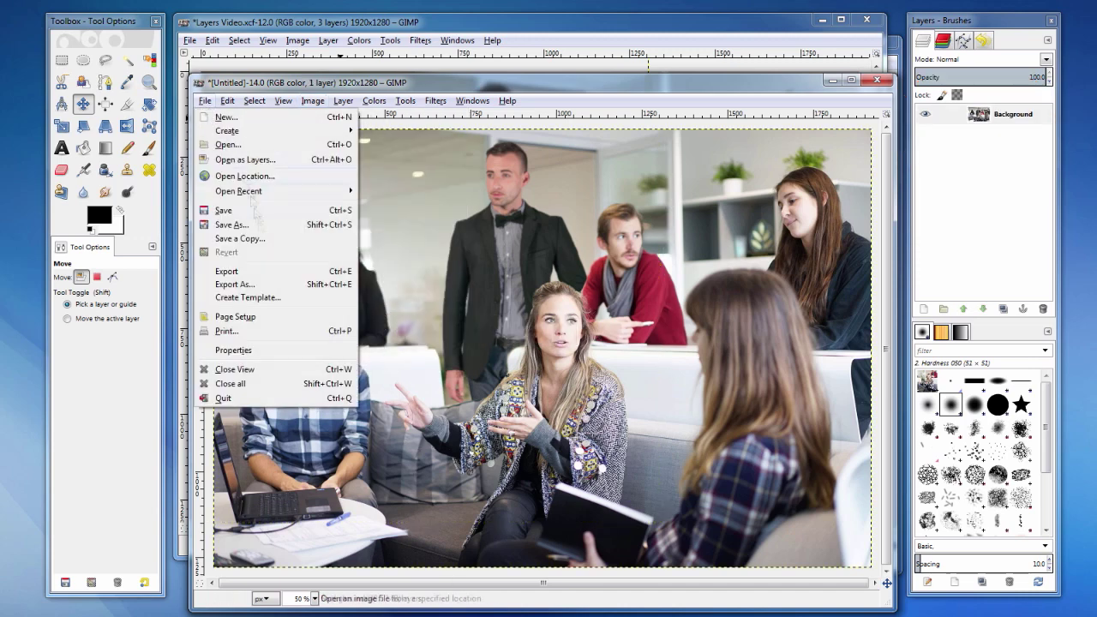
click(281, 285)
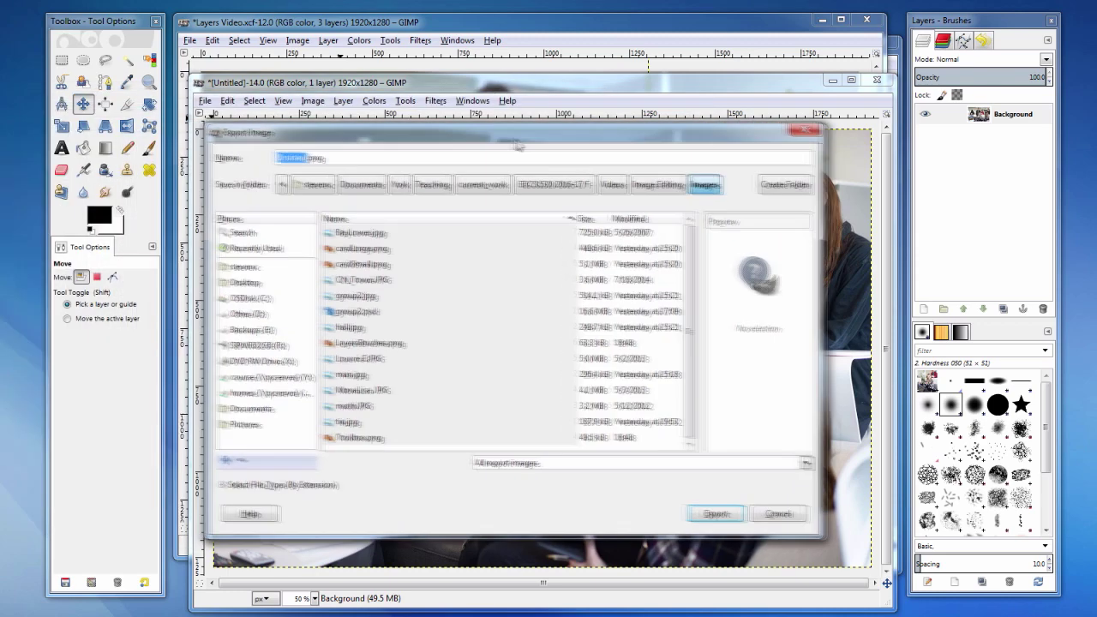
- Export the flattened copy as Layers Video.png
text(Layers Video)
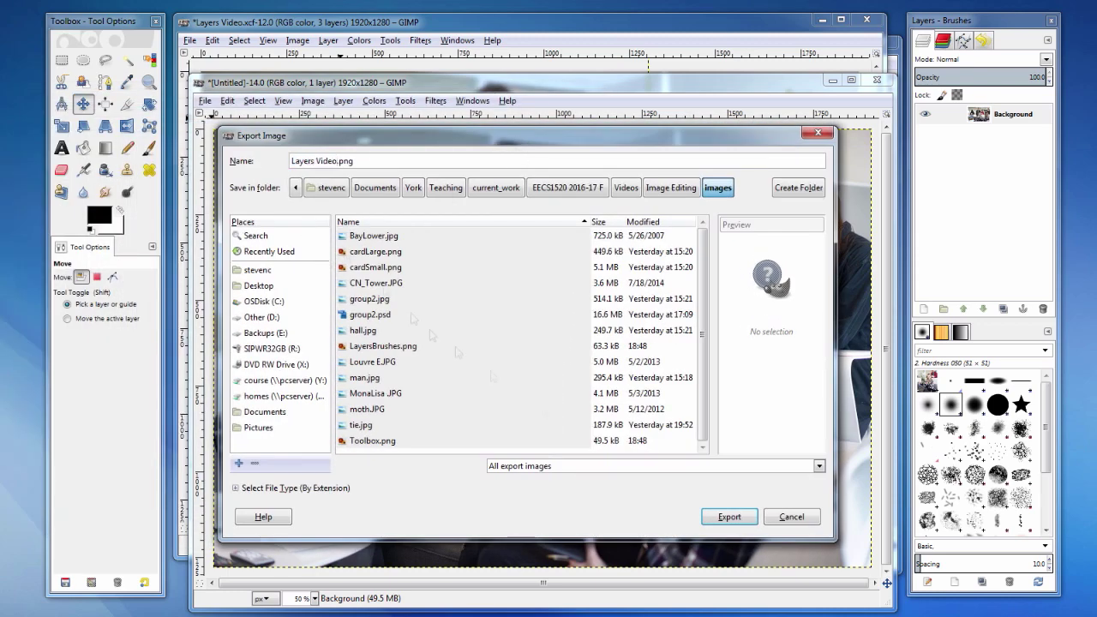
key(Return)
key(Return)
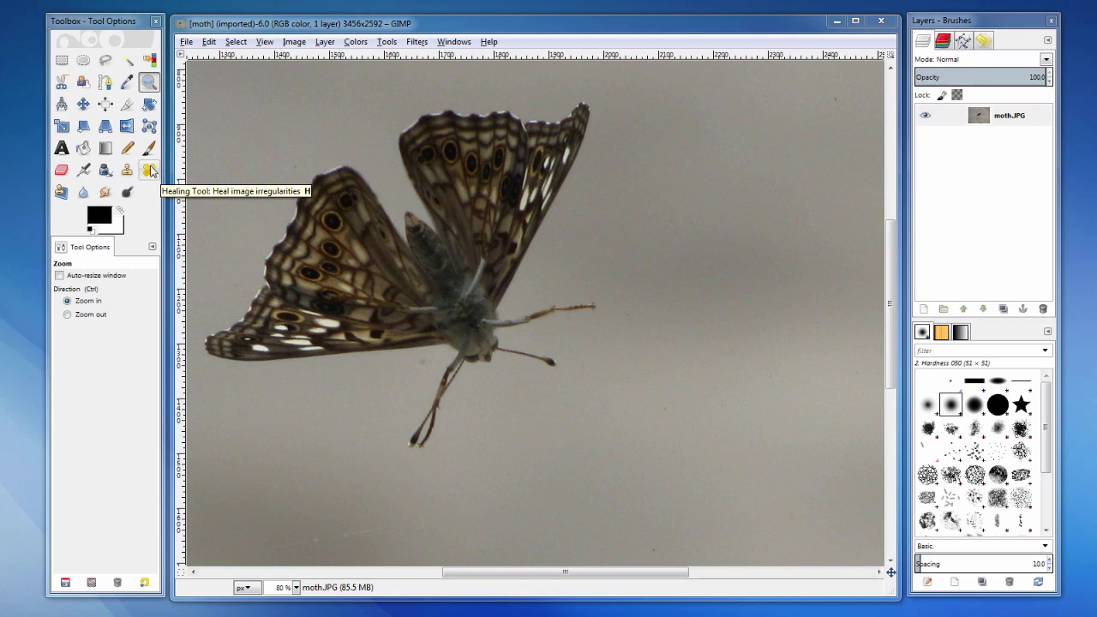
- Heal the pink and dark specks using a clean background patch as the source
click(150, 83)
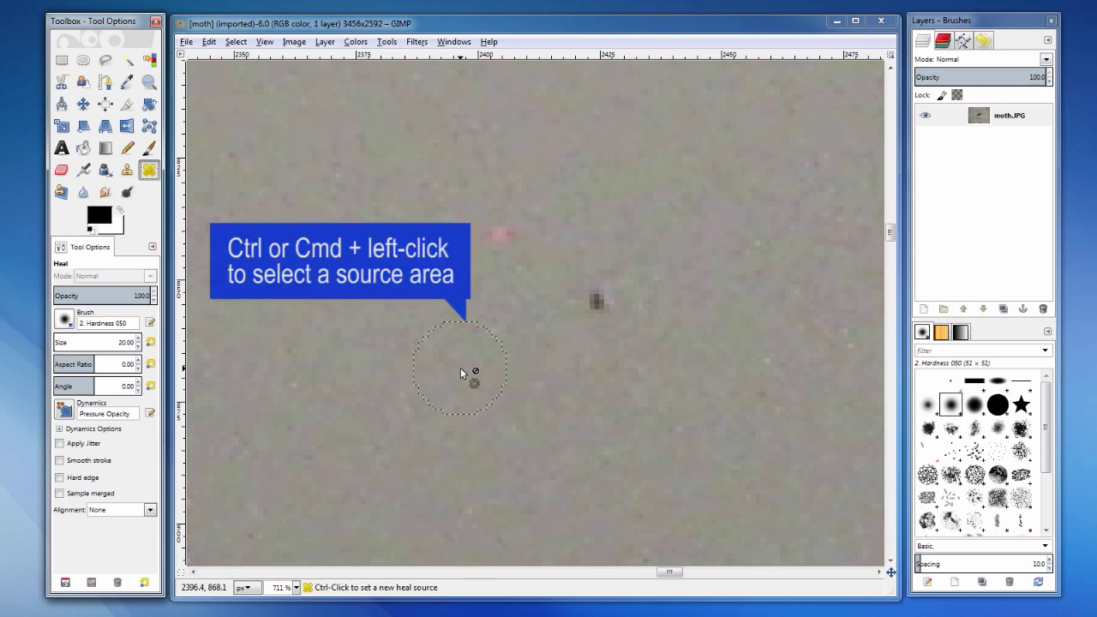
ctrl+click(459, 368)
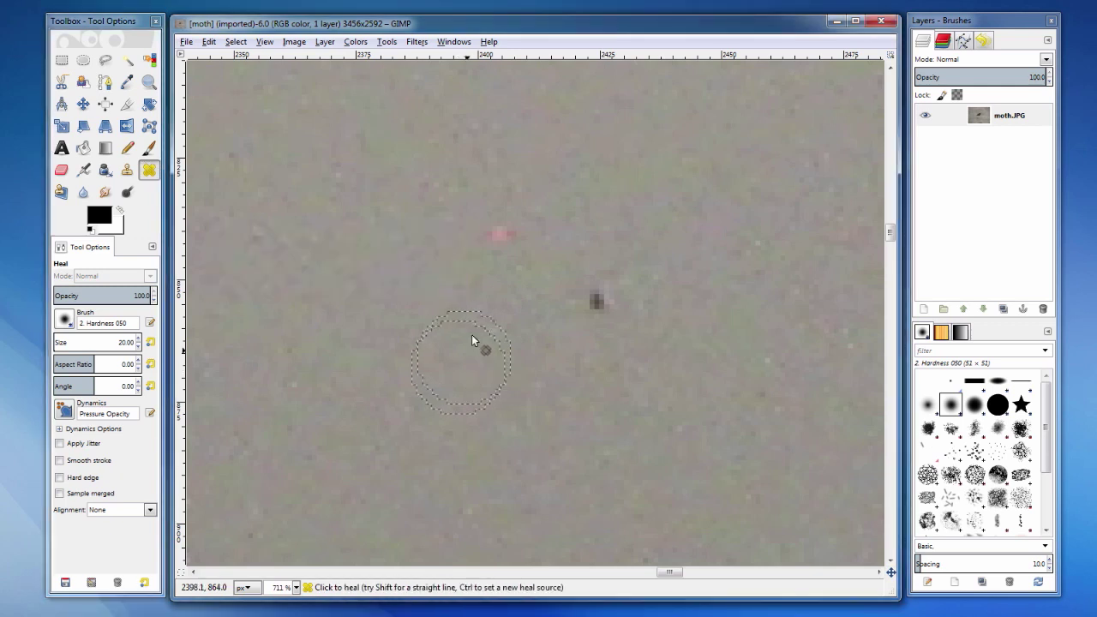
click(497, 242)
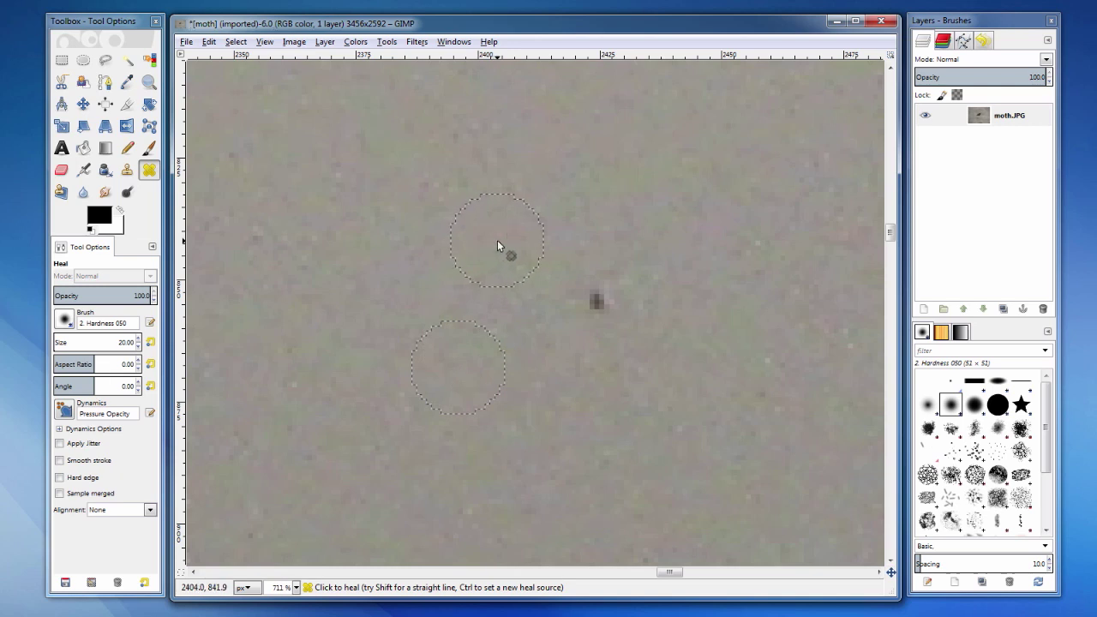
click(592, 303)
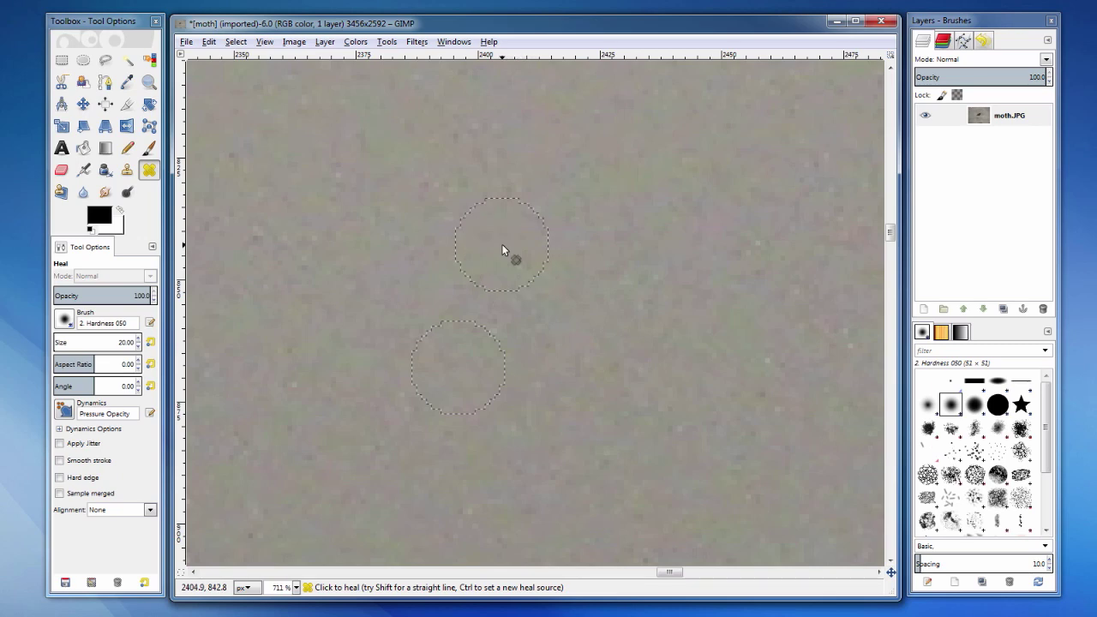
- Zoom in below the moth and heal away the faint light streak from a clean nearby source
key(z)
key(minus)
key(minus)
key(minus)
key(minus)
key(minus)
key(minus)
key(minus)
scroll(883, 221, up, 3)
key(h)
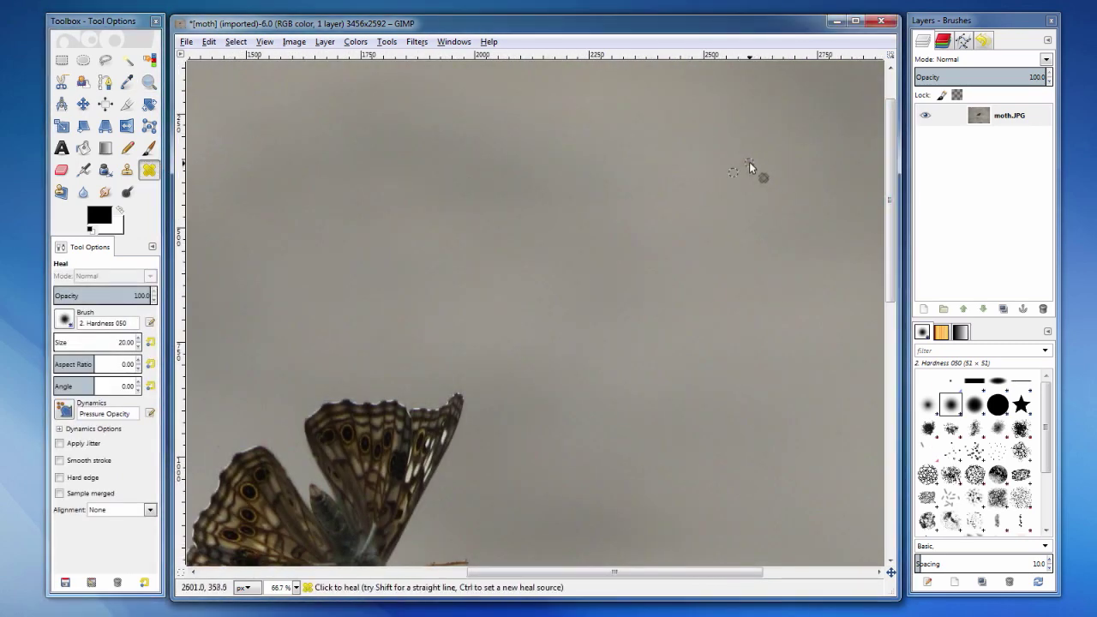
scroll(866, 385, down, 10)
scroll(564, 549, left, 10)
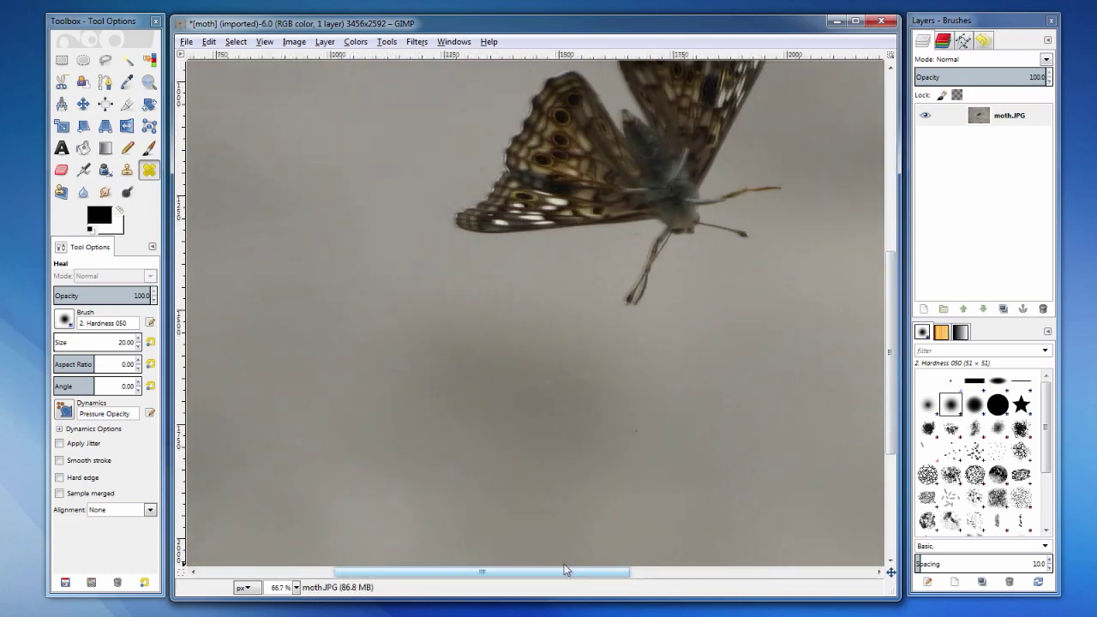
key(z)
drag(377, 248, 778, 471)
click(148, 169)
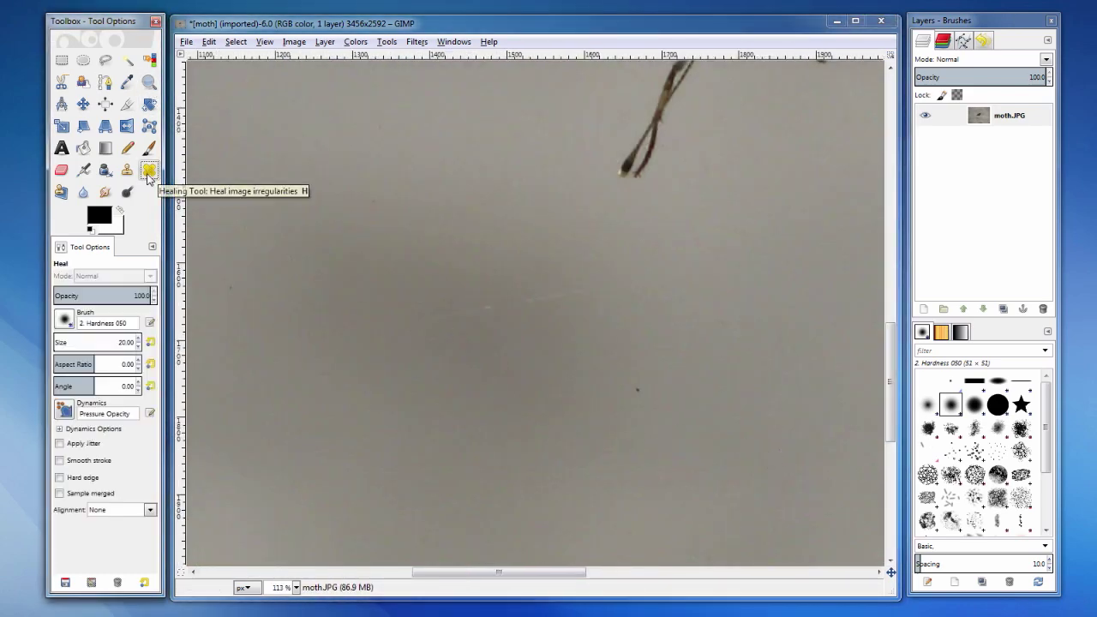
ctrl+click(600, 312)
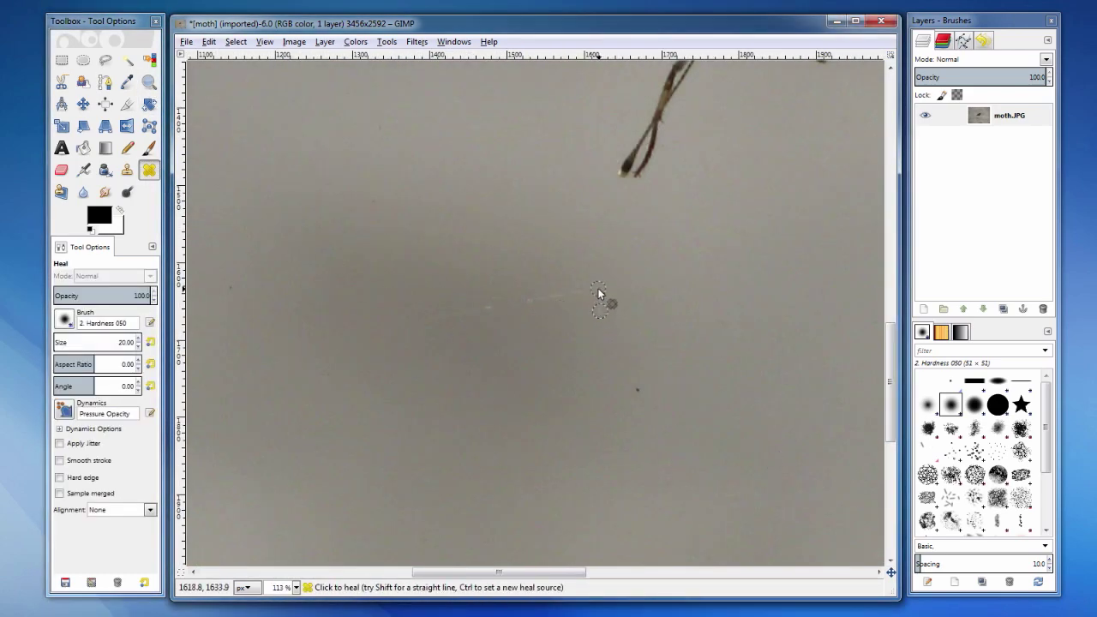
drag(597, 293, 474, 312)
- Set a new heal source near the next speck and zoom back out to the whole moth
click(701, 310)
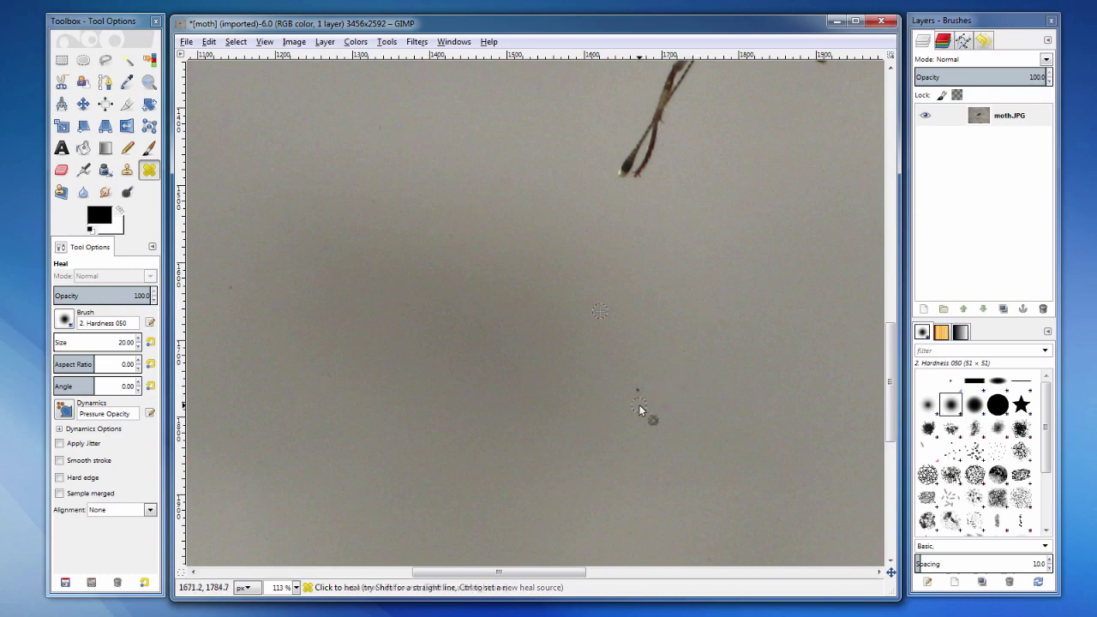
key(z)
ctrl+click(559, 355)
ctrl+click(558, 355)
ctrl+click(559, 356)
drag(727, 573, 775, 573)
scroll(884, 435, up, 2)
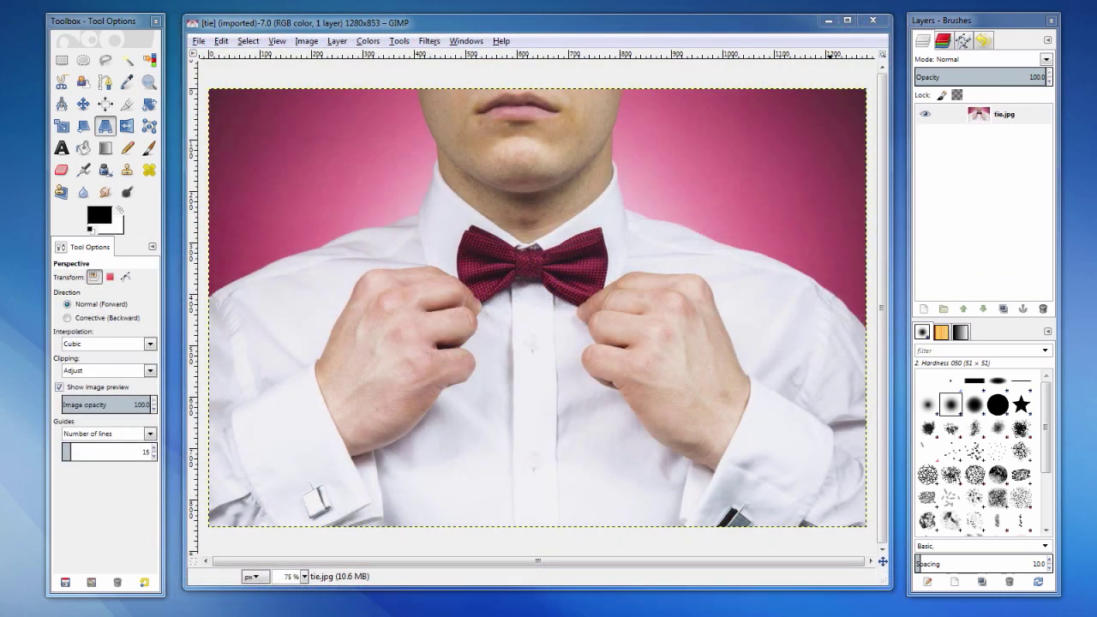
- Zoom in on the bow tie, raise the Fuzzy Select threshold, and select the red tie
click(149, 81)
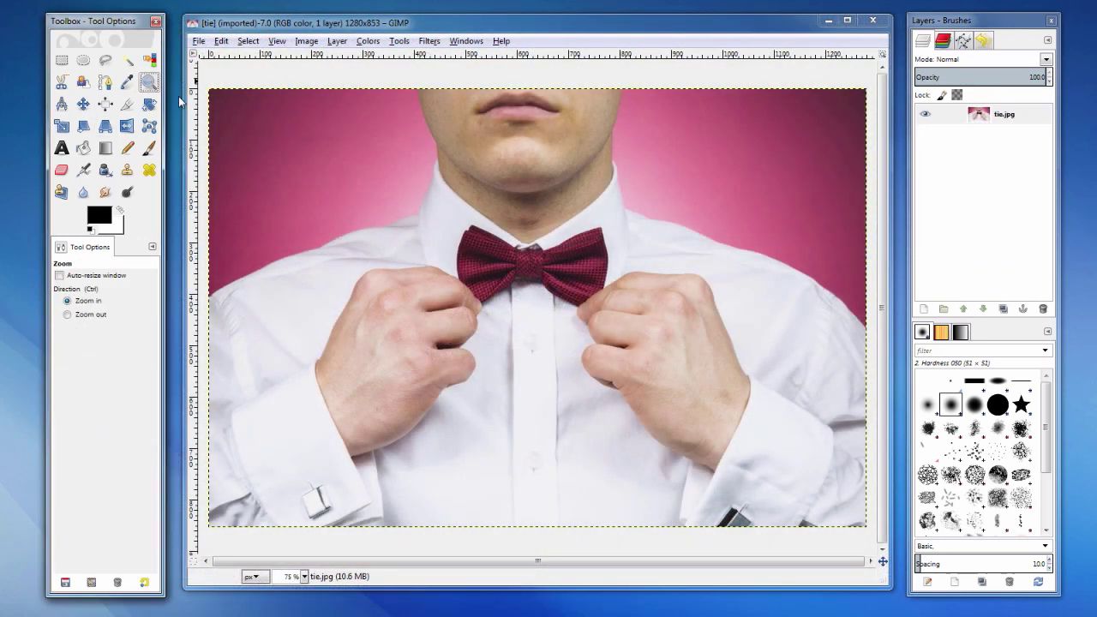
drag(351, 154, 691, 380)
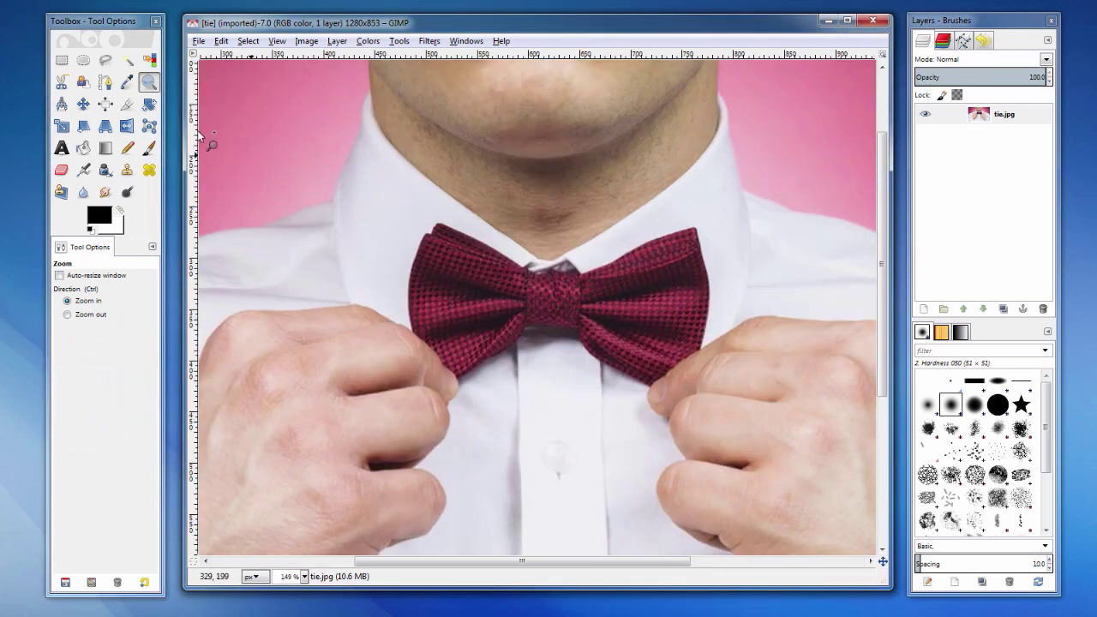
click(128, 62)
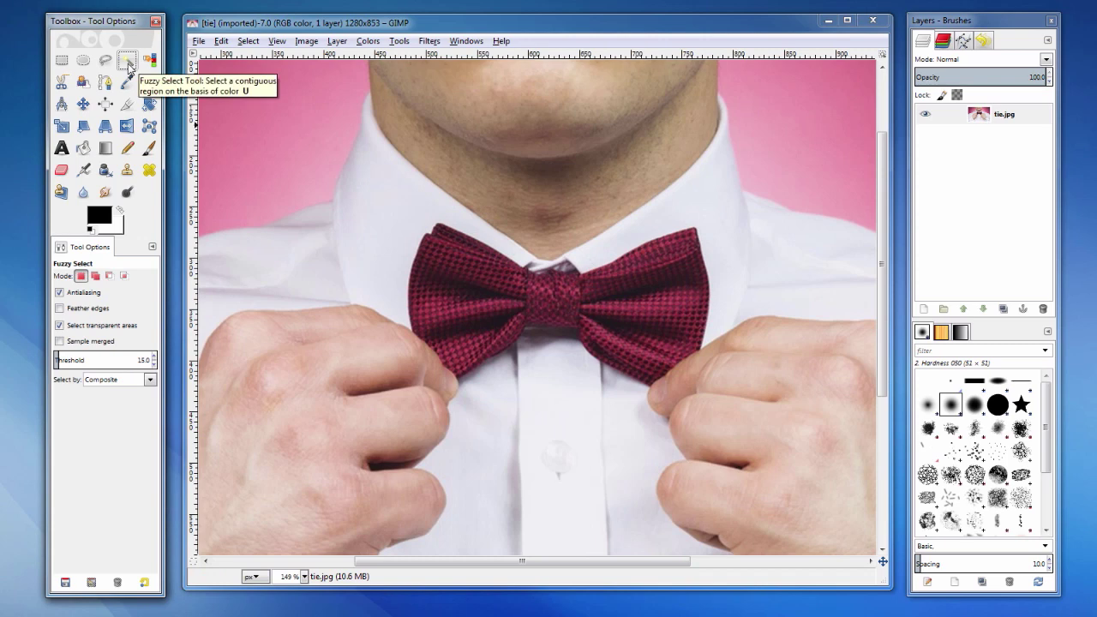
drag(61, 361, 147, 372)
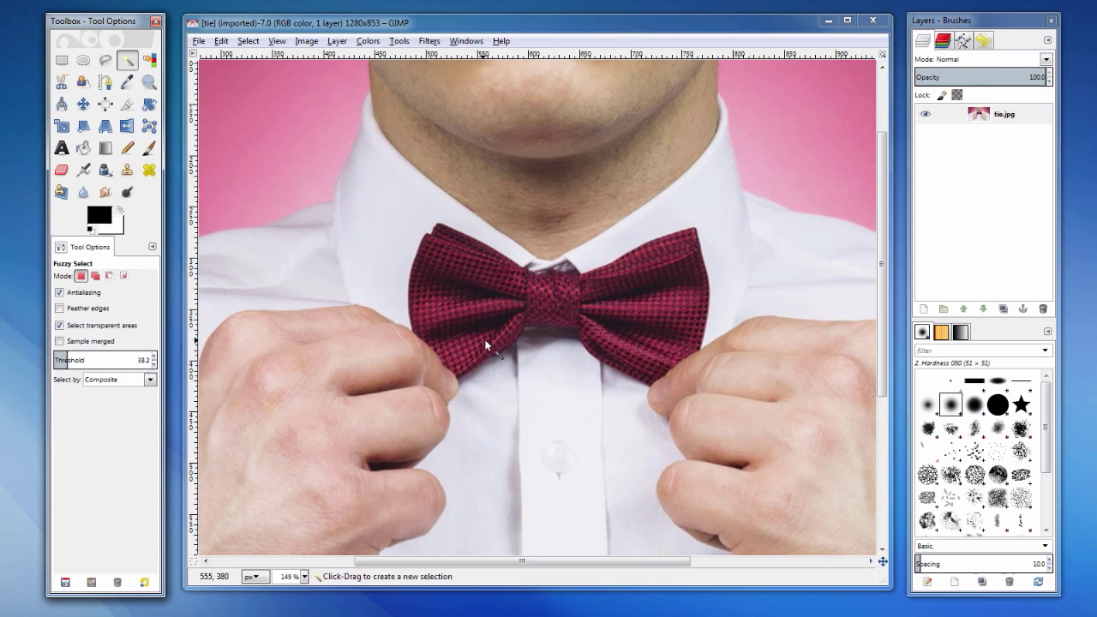
click(556, 297)
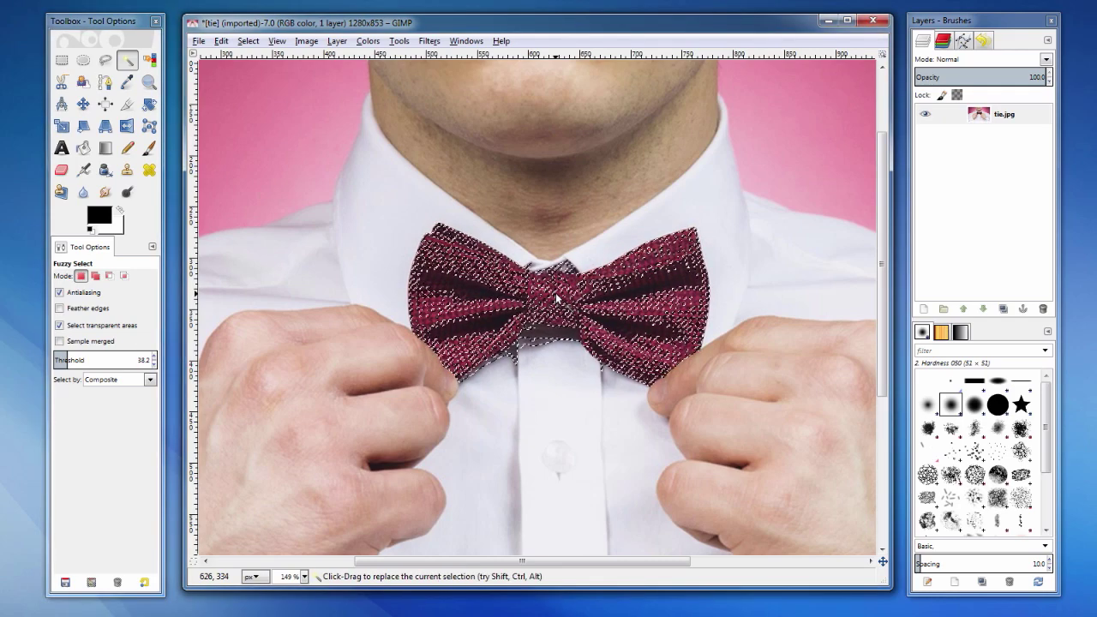
- Add the remaining bow-tie regions, the right bow, the knot and the lower right bow to the selection
key(shift)
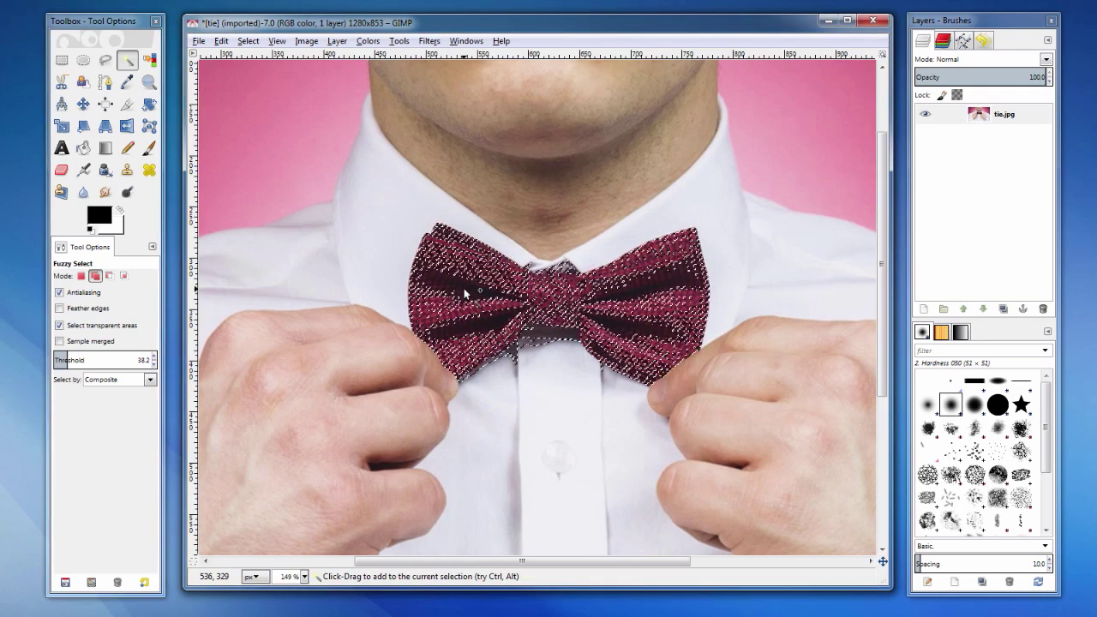
shift+click(463, 288)
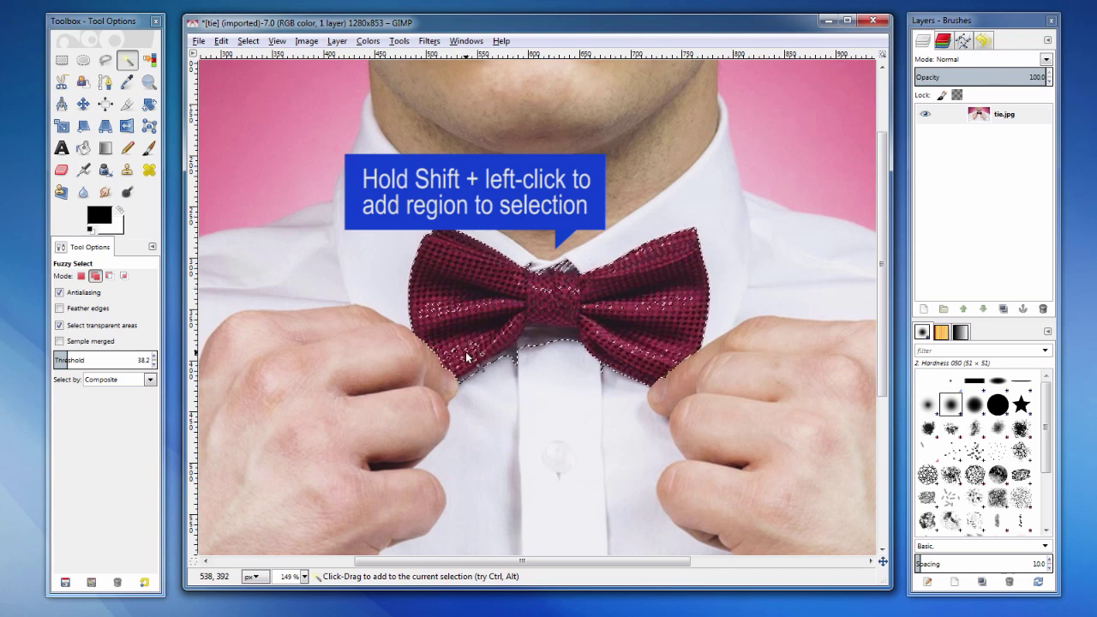
shift+click(434, 313)
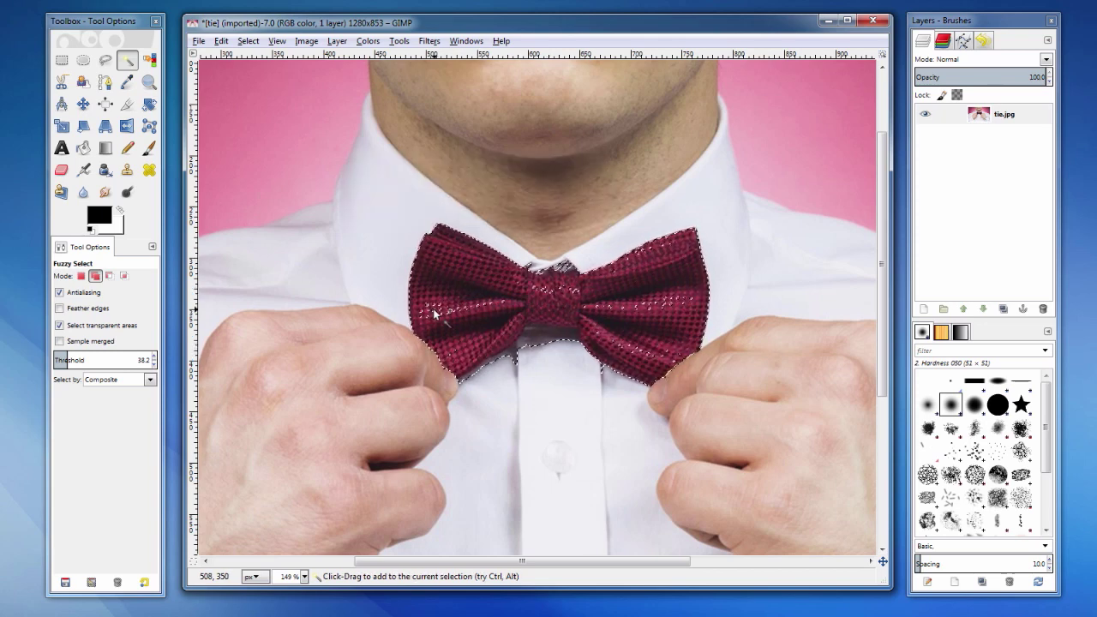
shift+click(692, 303)
shift+click(579, 295)
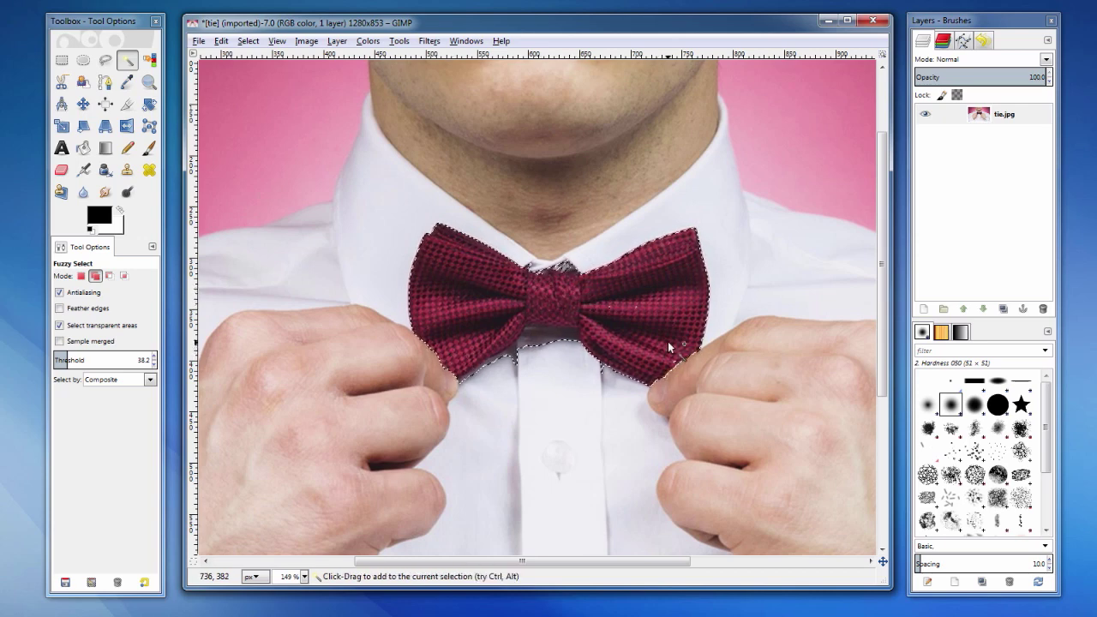
shift+click(625, 323)
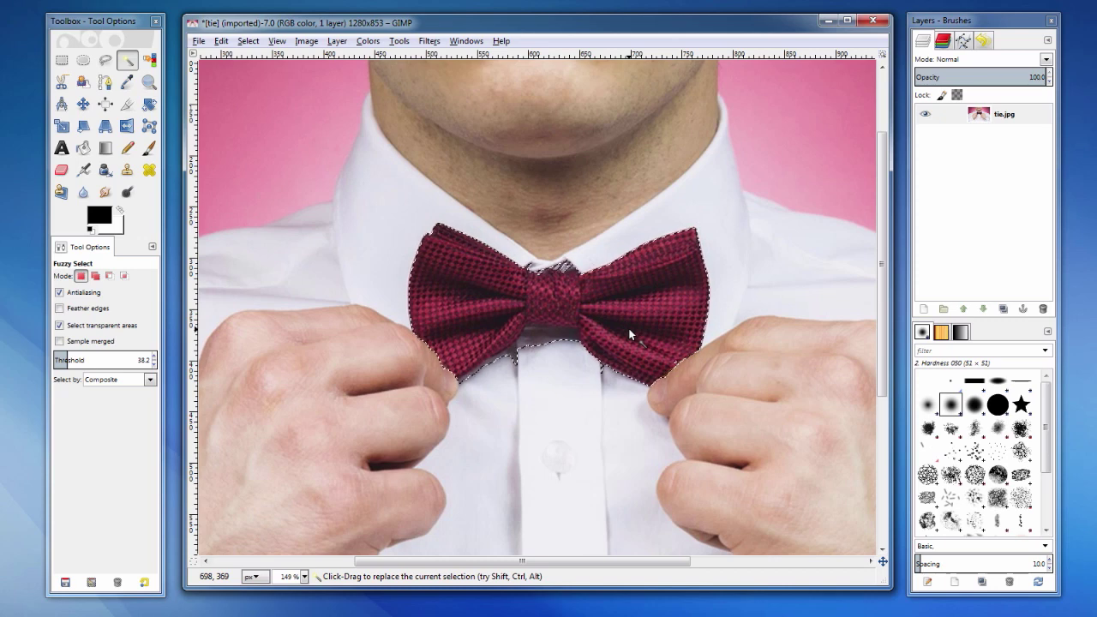
click(248, 40)
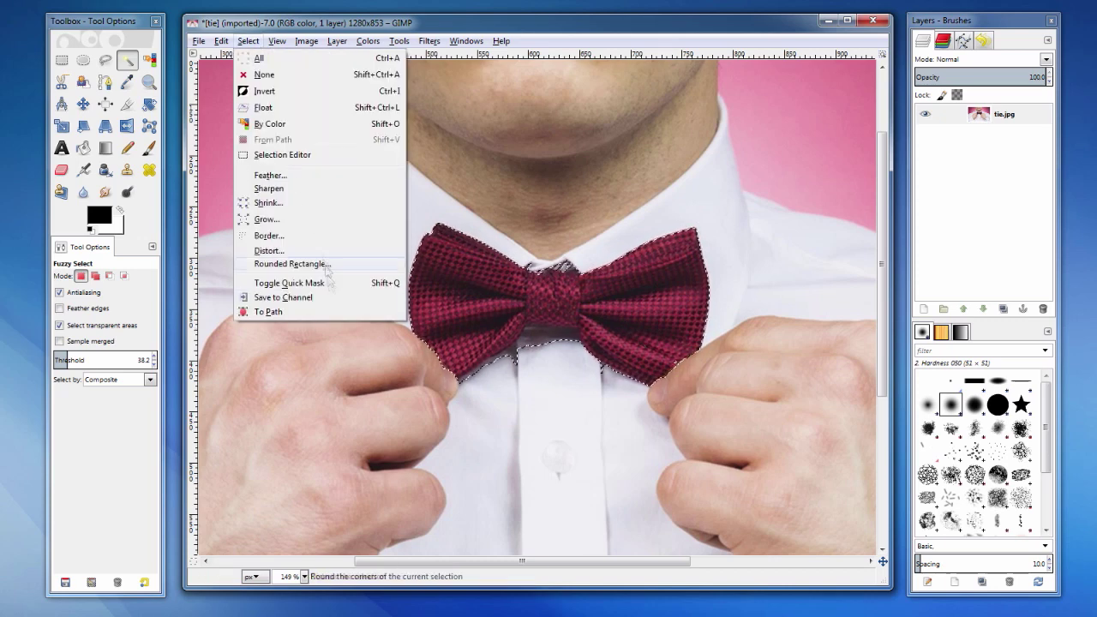
- Save the selection as a channel named 'bowtie' and make the tie.jpg layer active again
click(334, 296)
right_click(994, 151)
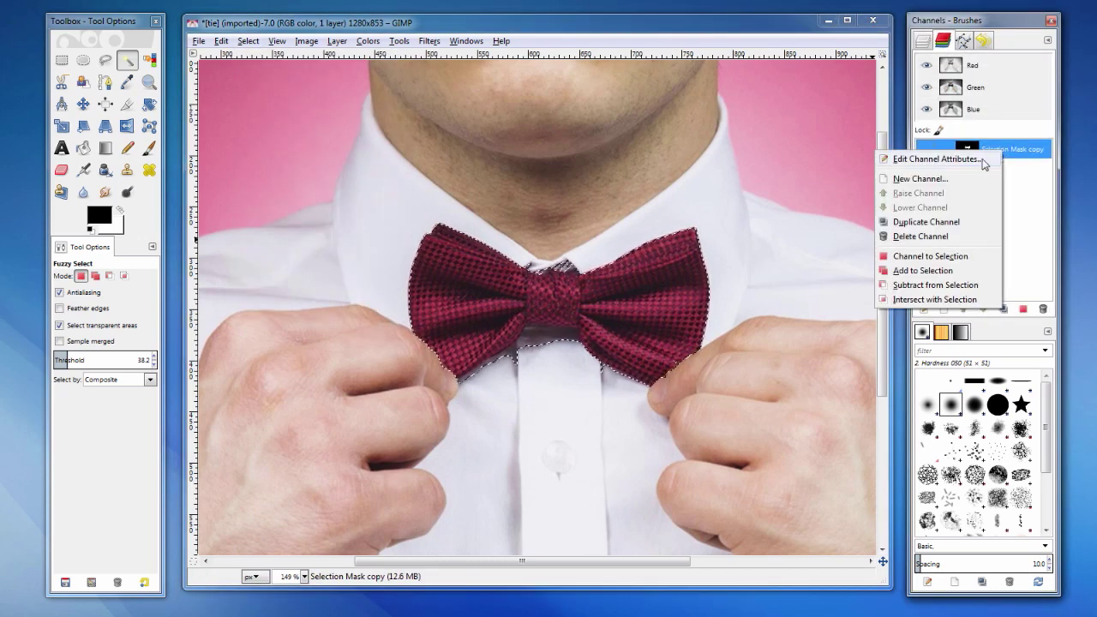
click(934, 159)
drag(934, 110, 829, 146)
text(bowtie)
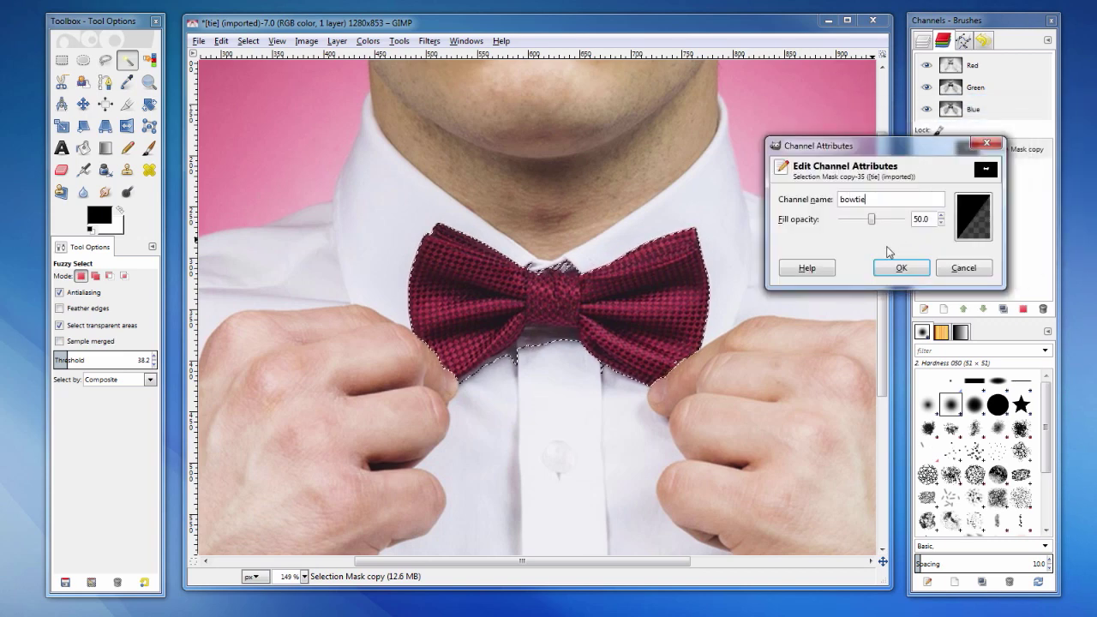
click(900, 267)
right_click(992, 150)
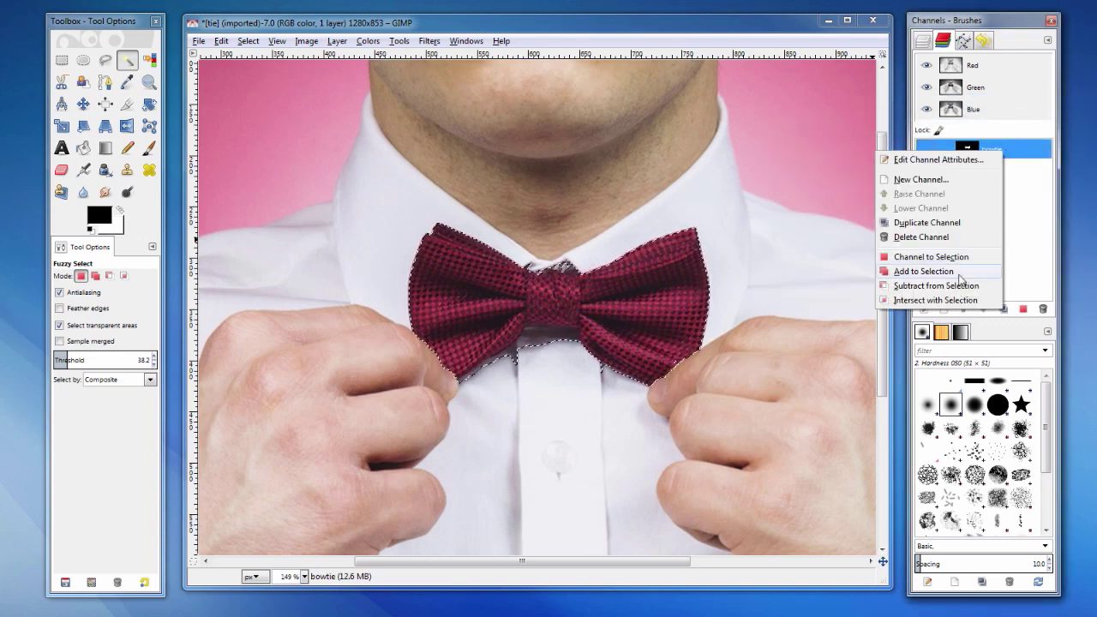
click(1020, 257)
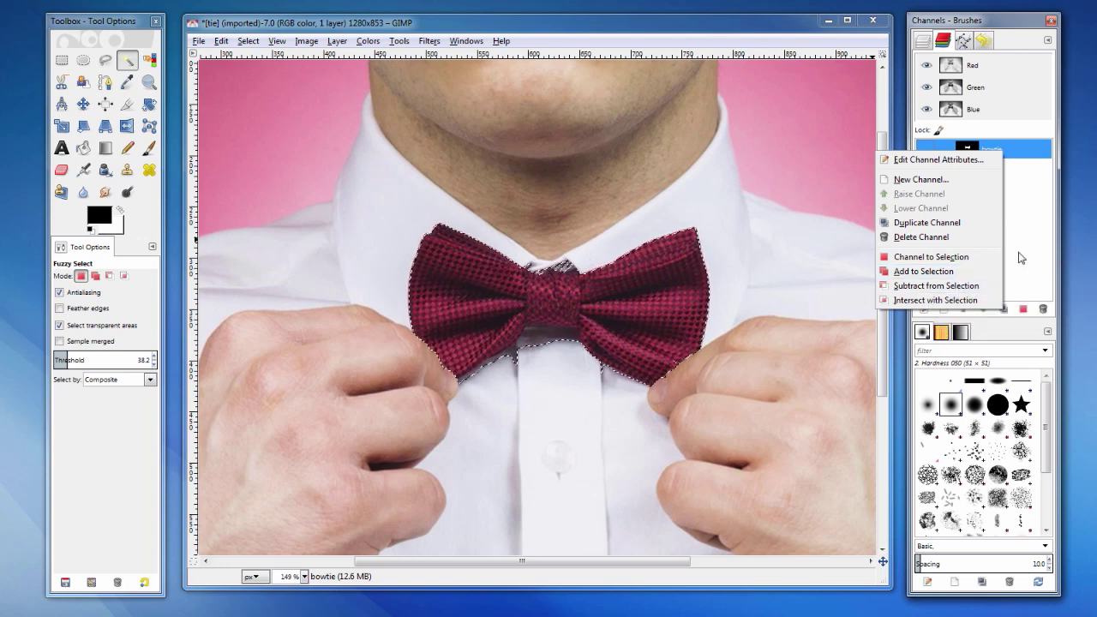
click(923, 42)
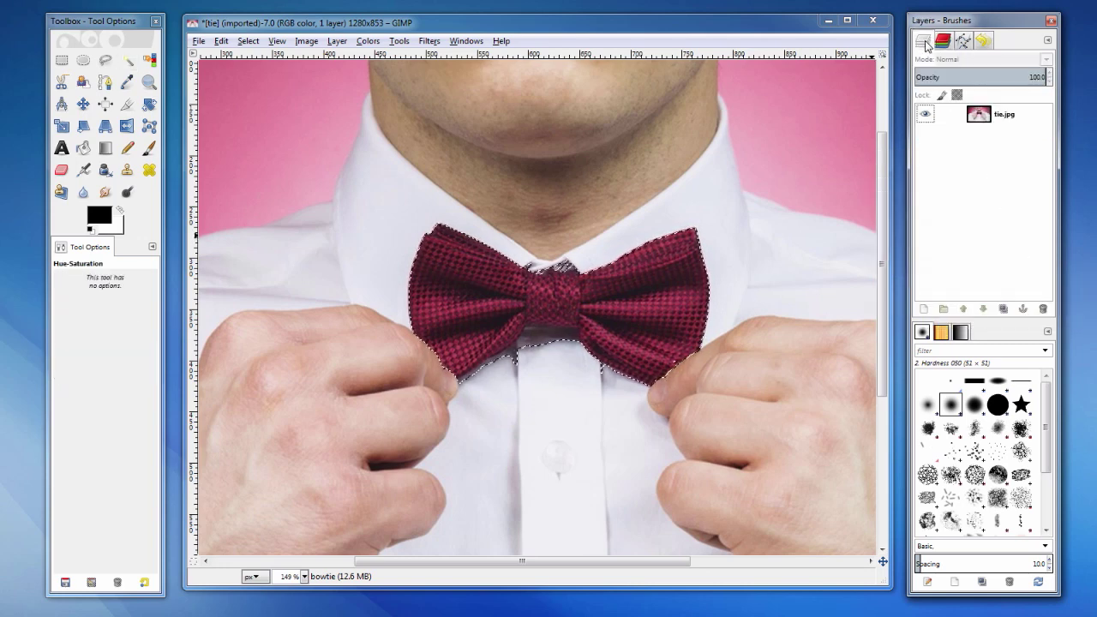
click(1021, 118)
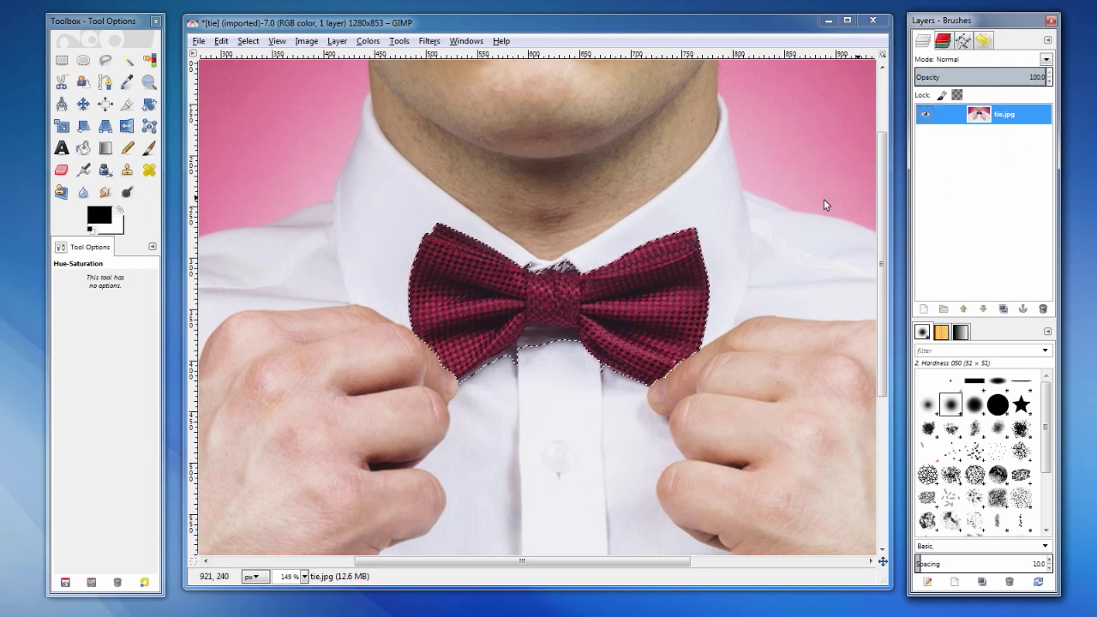
- Shift the Hue in Hue-Saturation to about 130 so the bow tie turns green
click(368, 42)
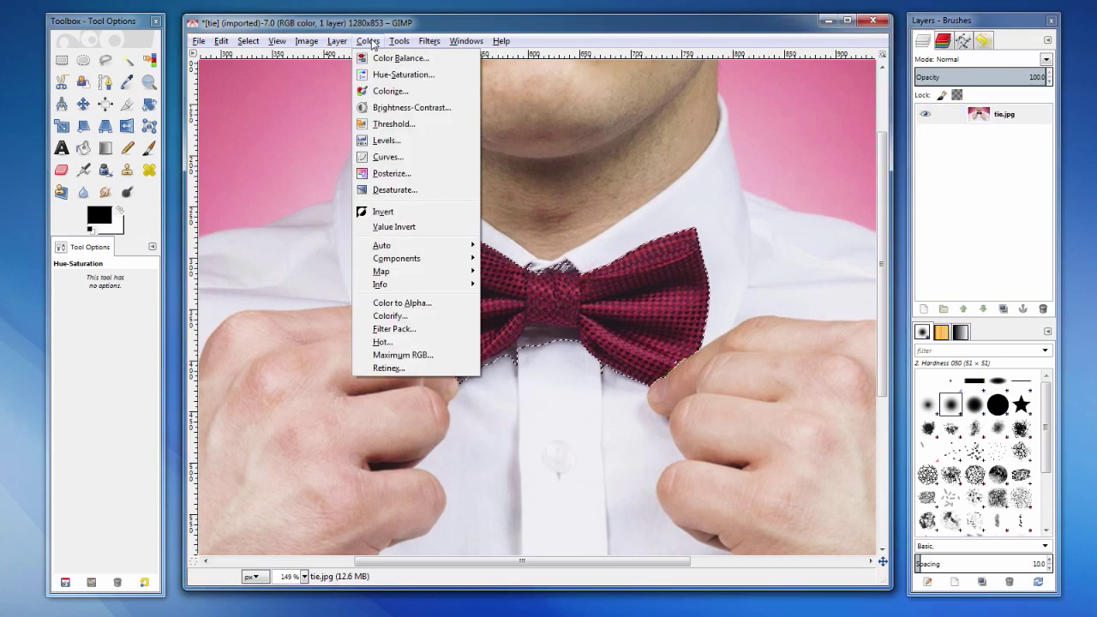
click(390, 75)
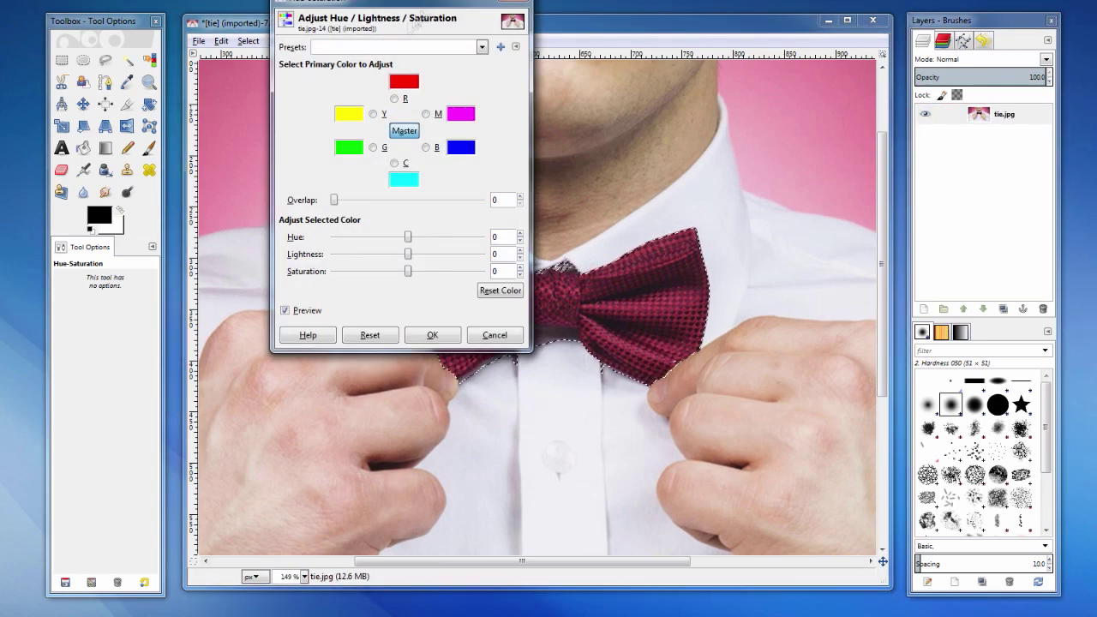
drag(428, 3, 891, 123)
drag(870, 357, 926, 358)
click(895, 455)
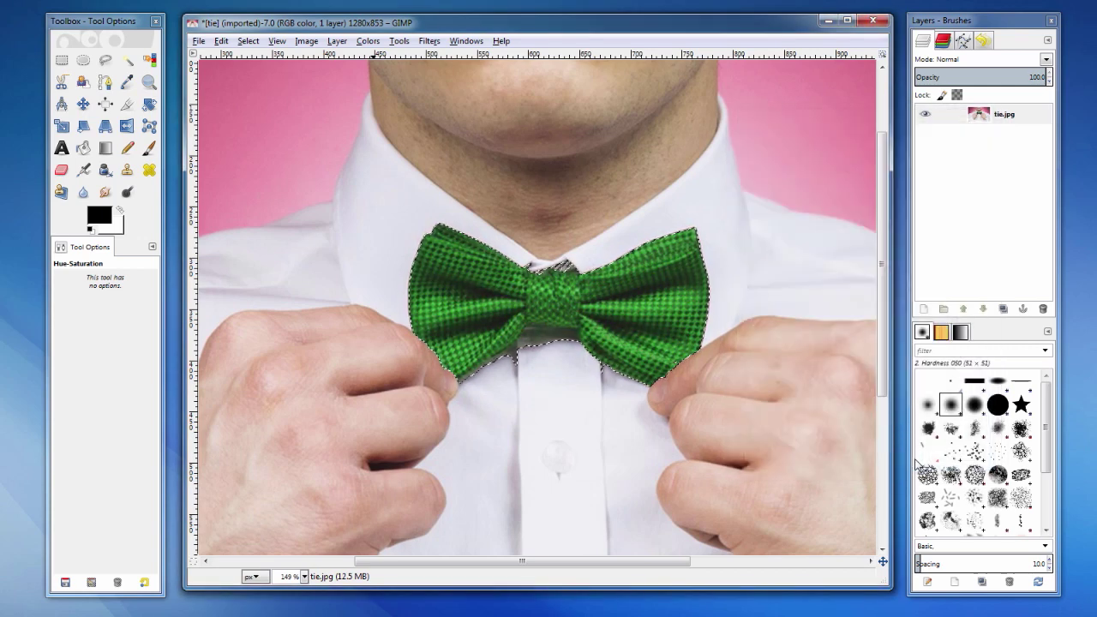
- Clear the selection and set the view zoom to 100%, then 75%
click(248, 40)
click(257, 73)
click(303, 576)
click(287, 598)
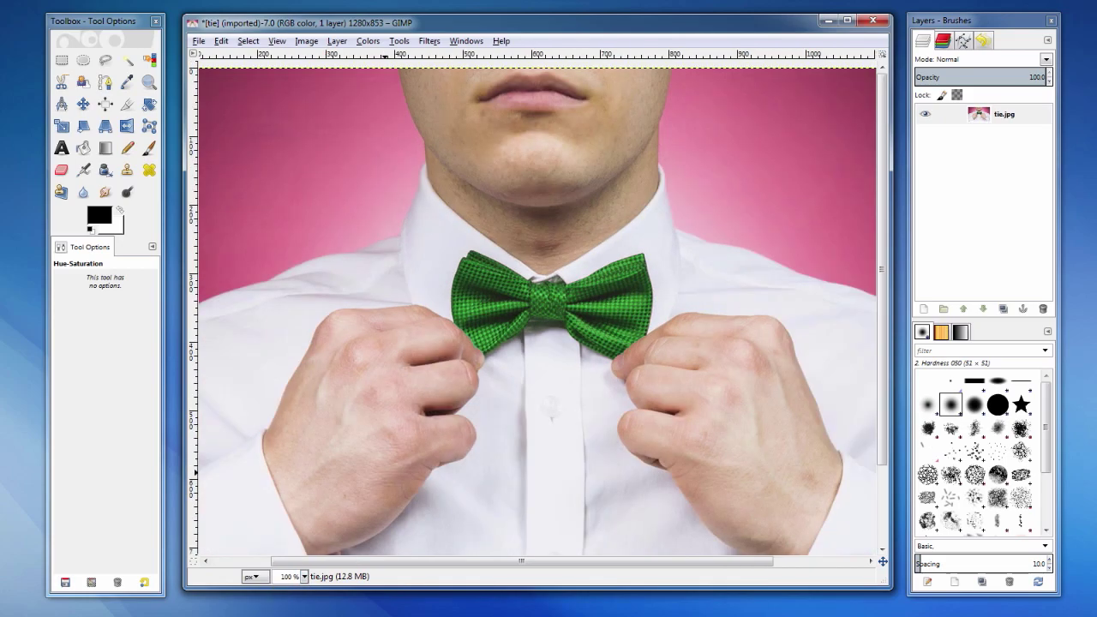
click(303, 575)
click(287, 600)
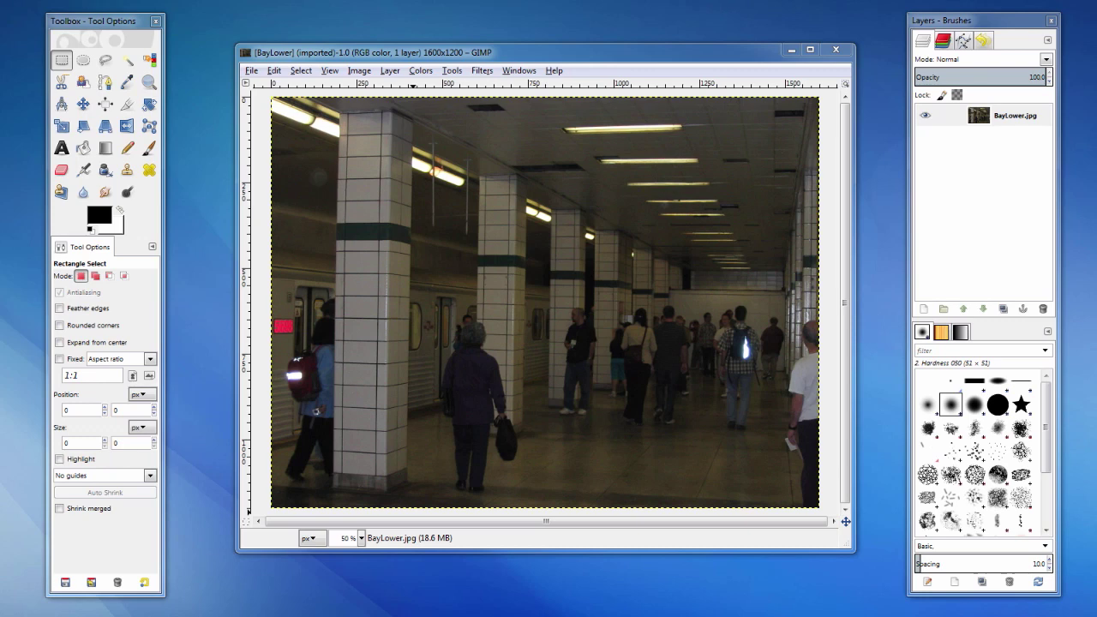
- Open Colors > Levels on BayLower.jpg and place the dialog beside the photo
click(421, 71)
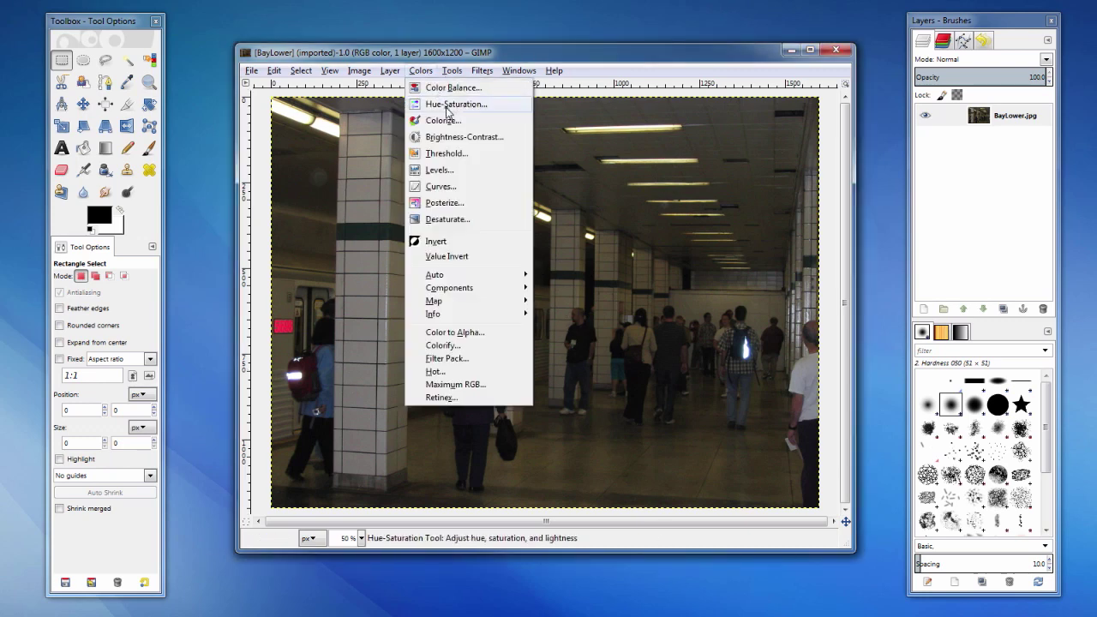
click(468, 171)
drag(491, 10, 707, 150)
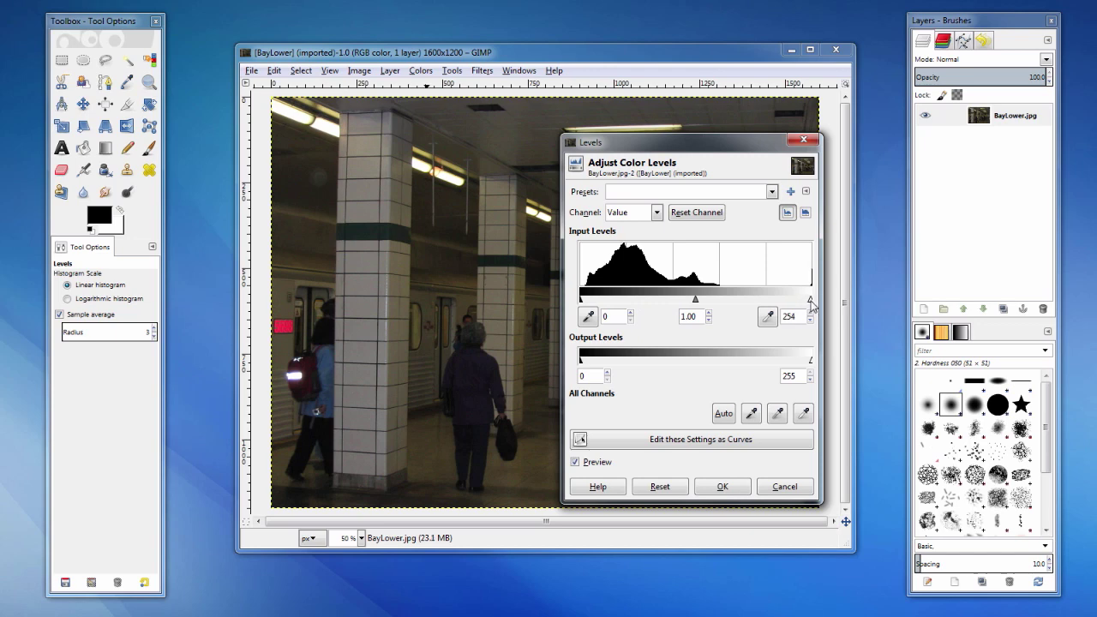
- Set the Levels inputs to white point 125, black point 12 and gamma 2.29
drag(810, 302, 694, 303)
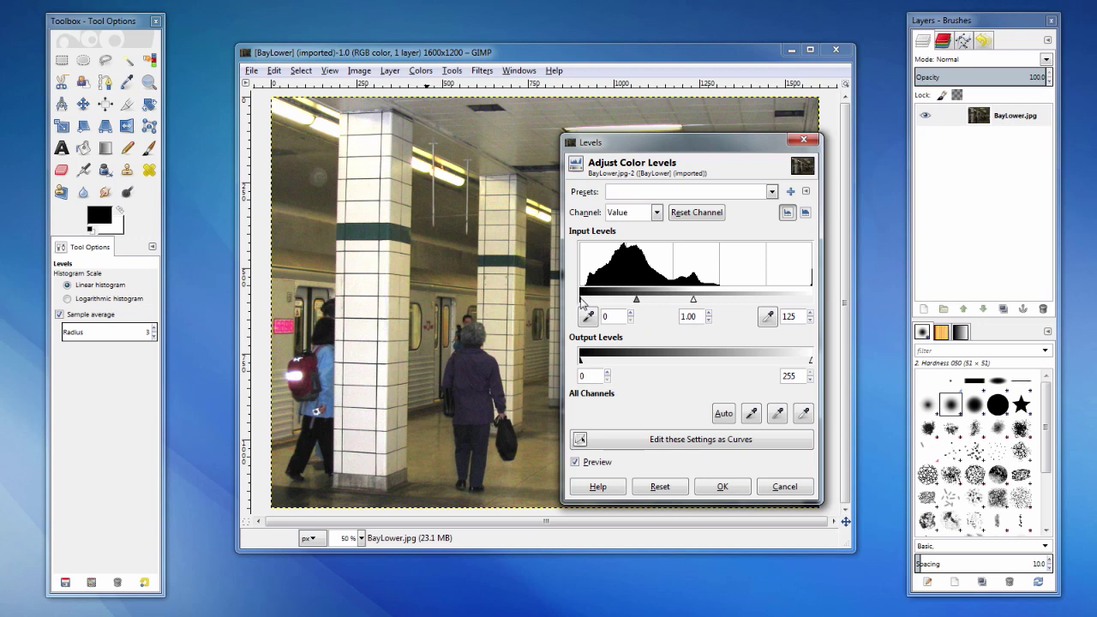
drag(581, 302, 591, 306)
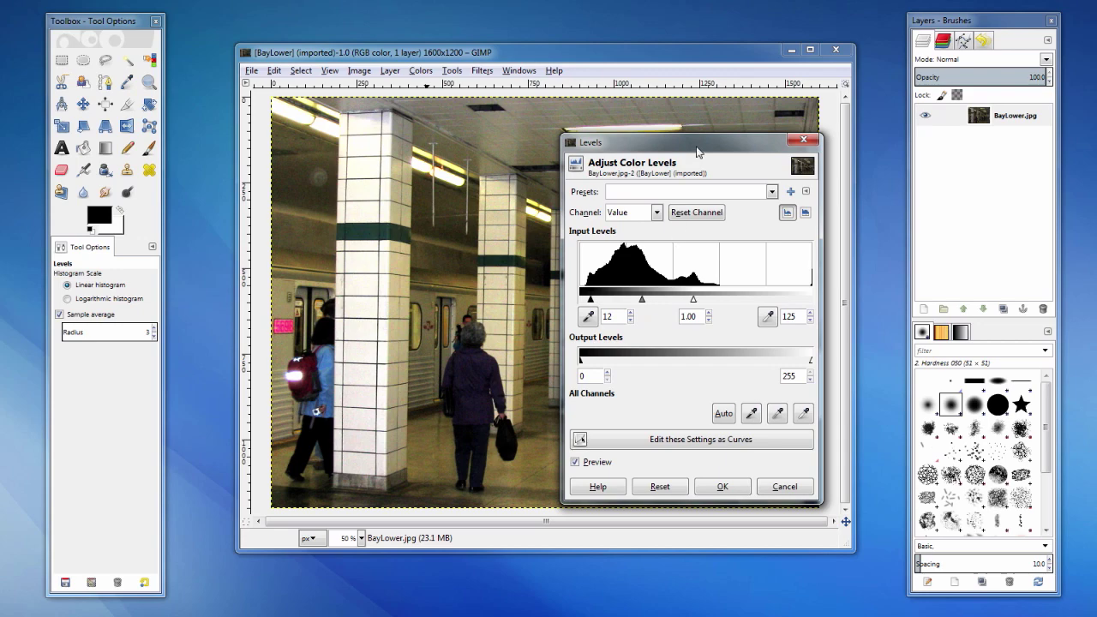
drag(700, 151, 894, 162)
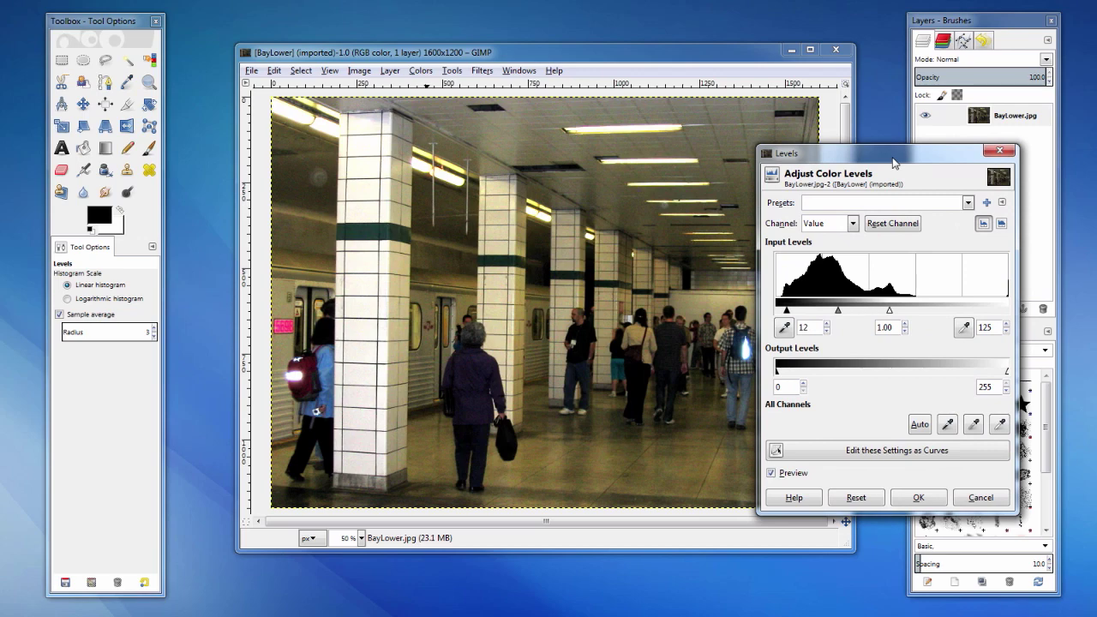
drag(692, 58, 633, 38)
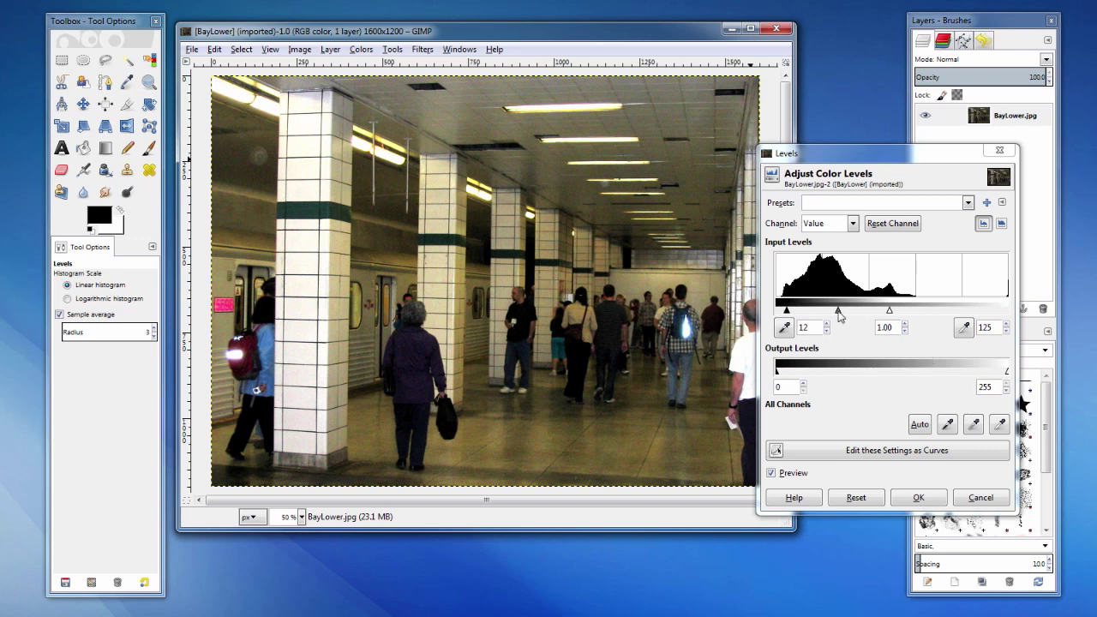
mouse_move(838, 313)
mouse_down()
mouse_move(808, 317)
mouse_move(858, 318)
mouse_up()
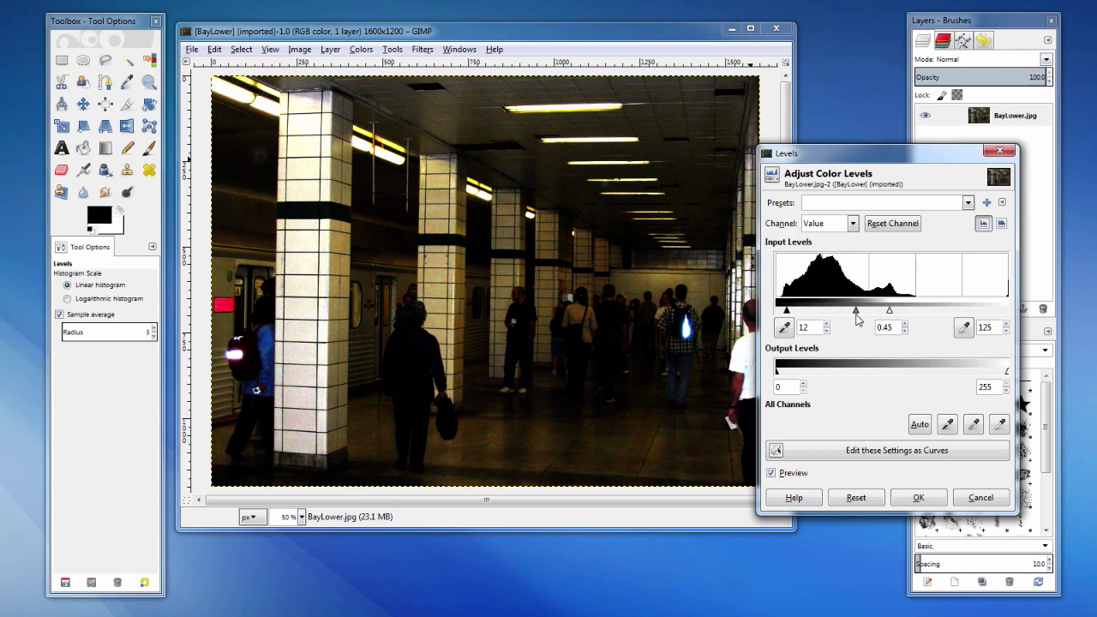
drag(858, 318, 821, 321)
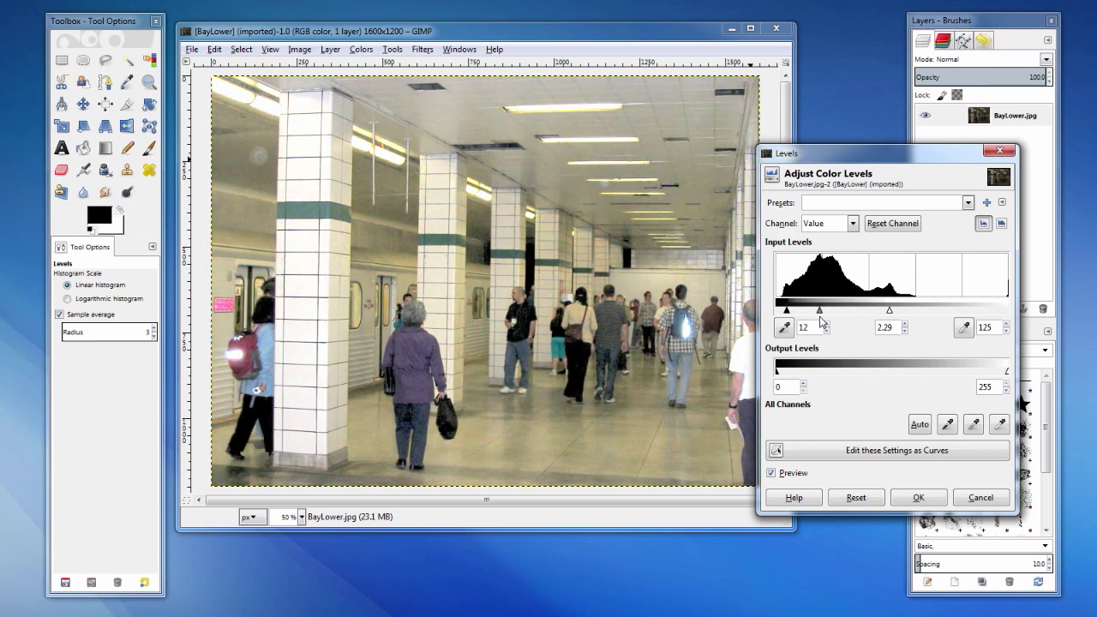
- Compare the brightened preview with the original, then apply the 12/2.29/125 Levels adjustment
click(771, 473)
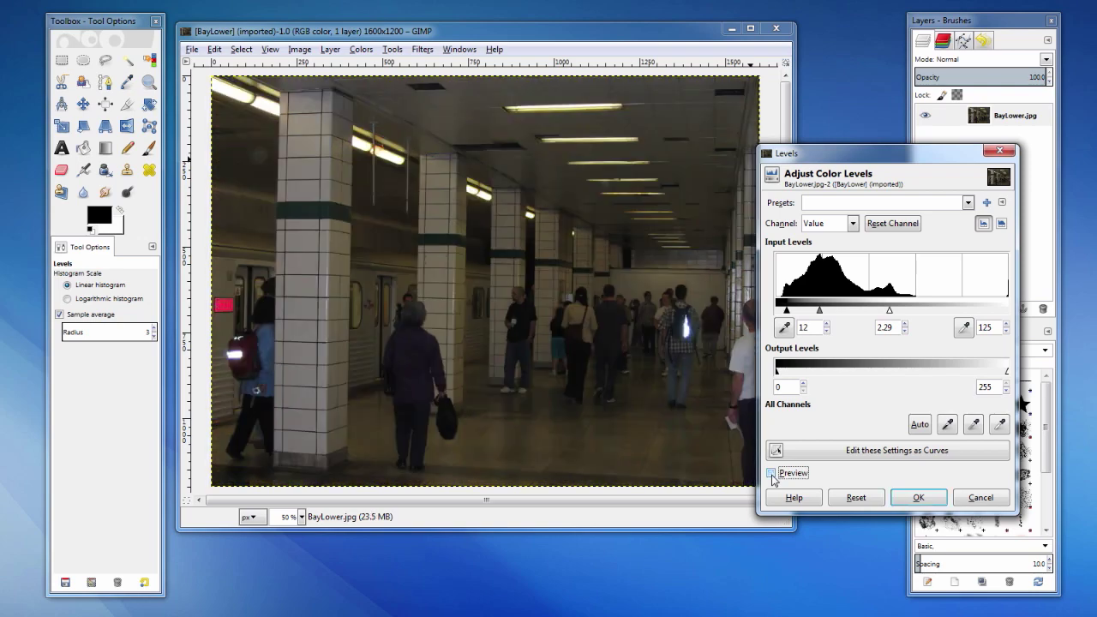
click(772, 473)
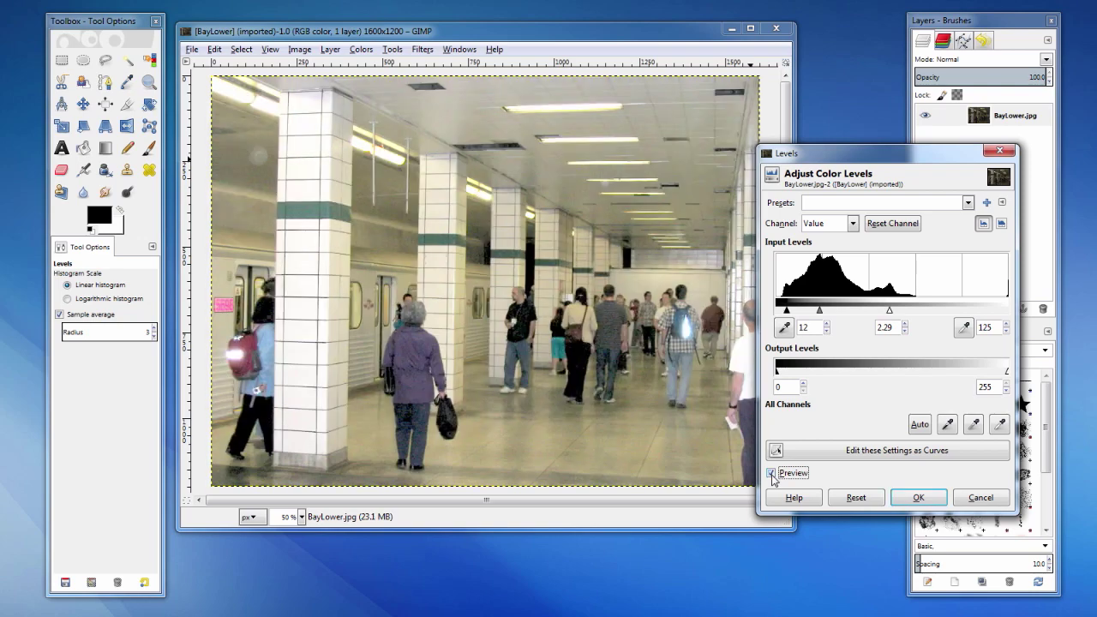
click(771, 473)
click(771, 473)
click(918, 497)
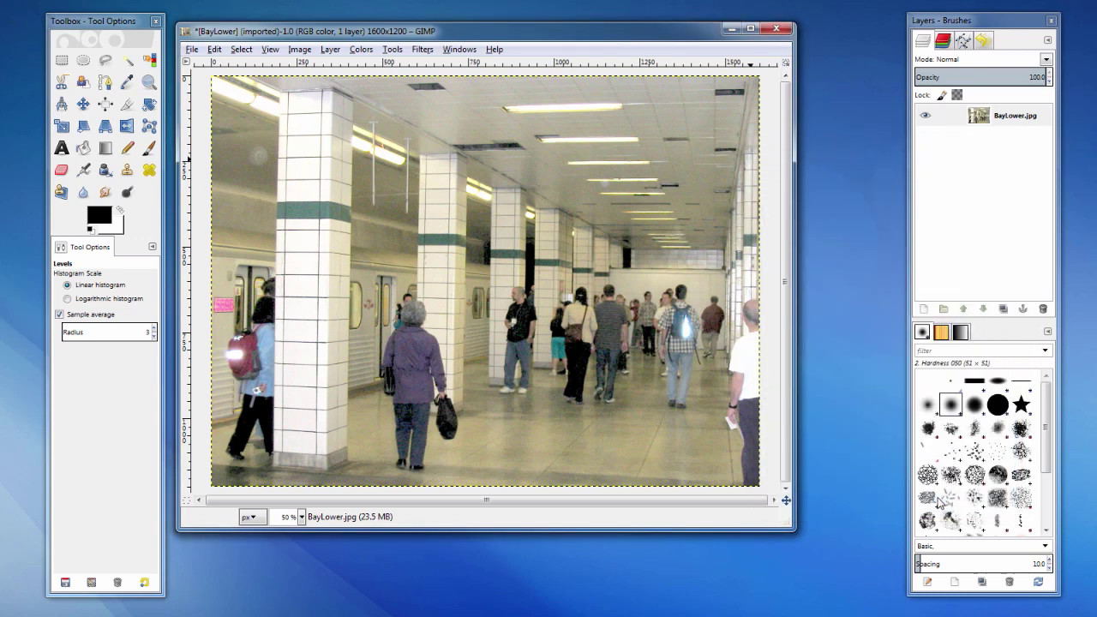